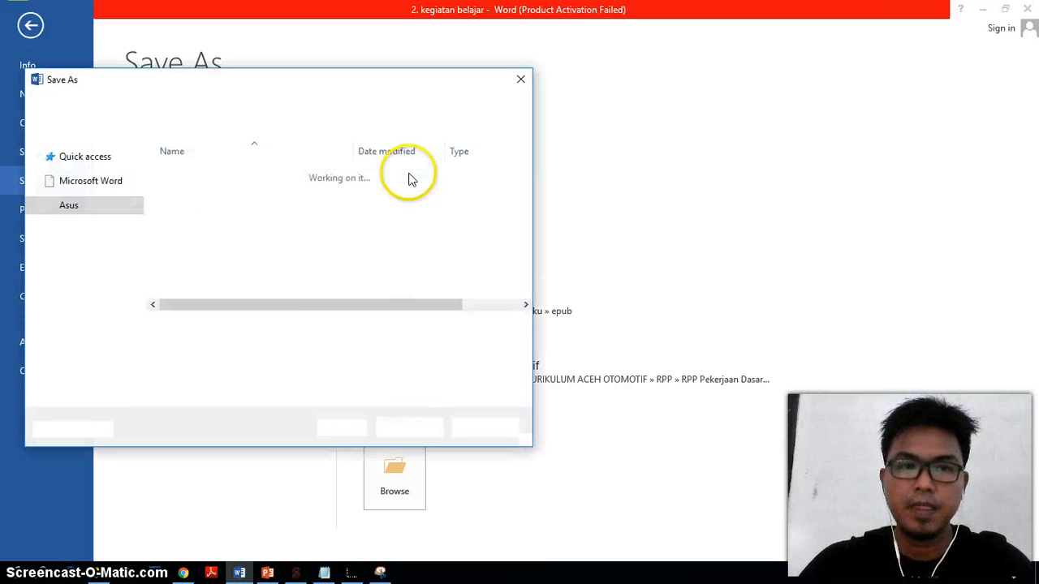
Save the document in the Contoh buku folder in Web Page, Filtered format, accepting the format and compatibility notices, and close the document.
left_click(162, 349)
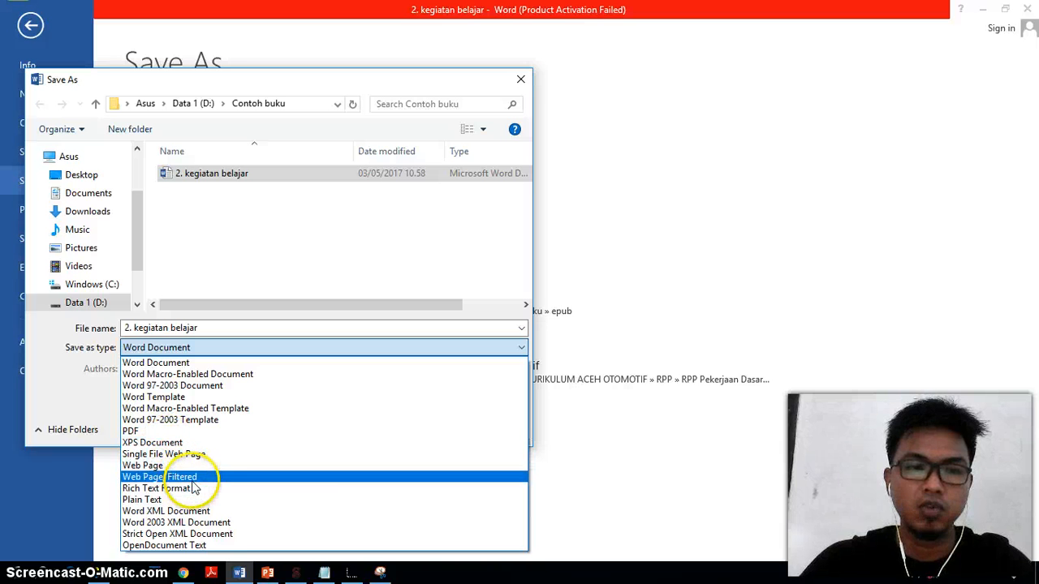
left_click(195, 479)
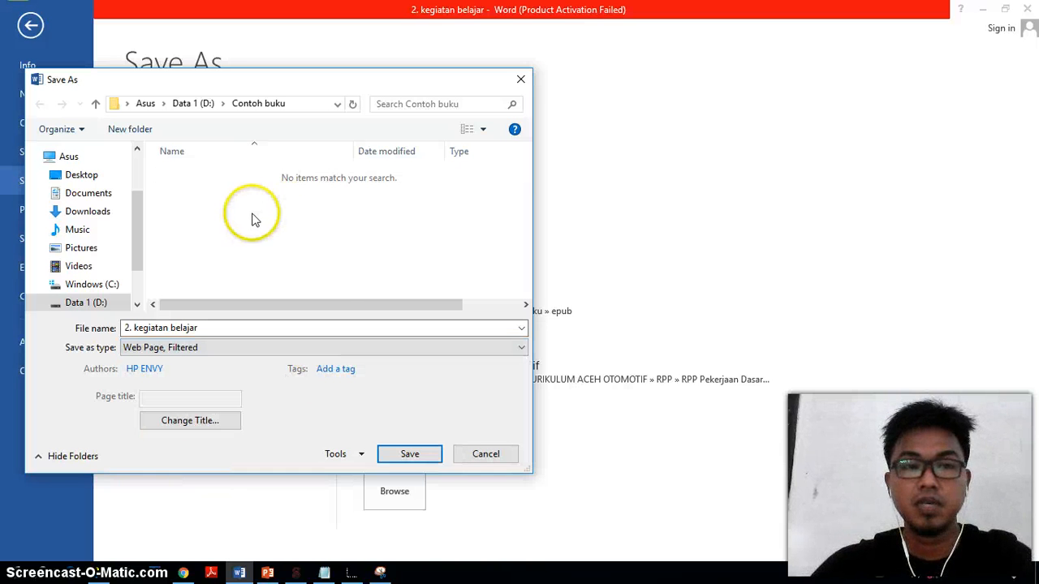
left_click(406, 459)
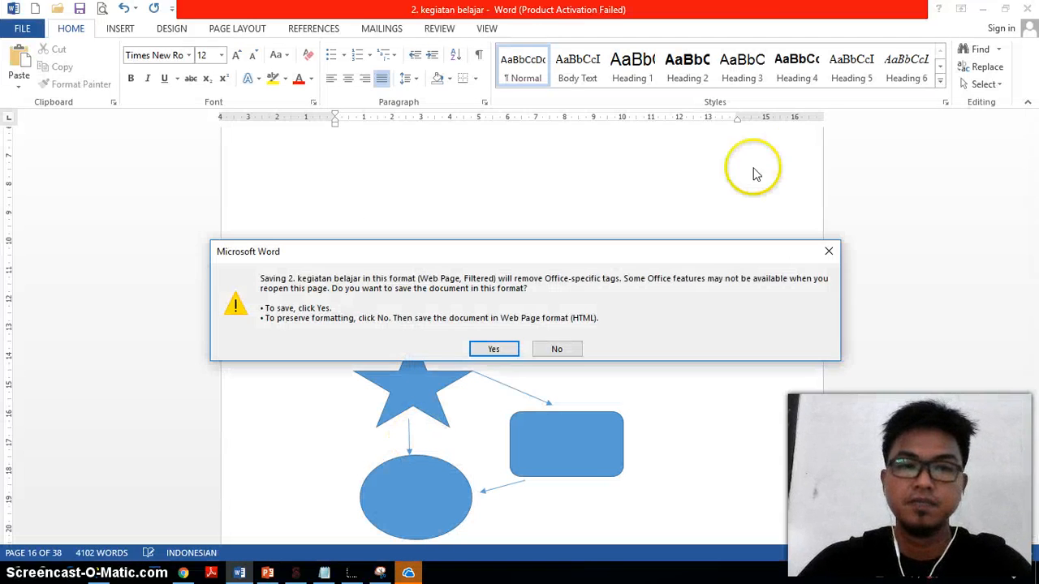
left_click(494, 349)
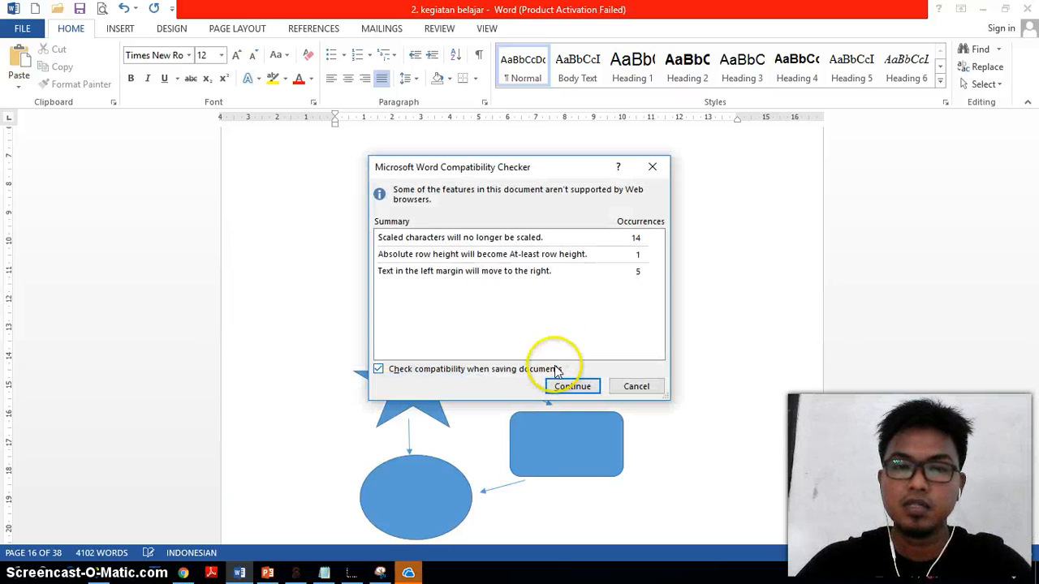
left_click(572, 387)
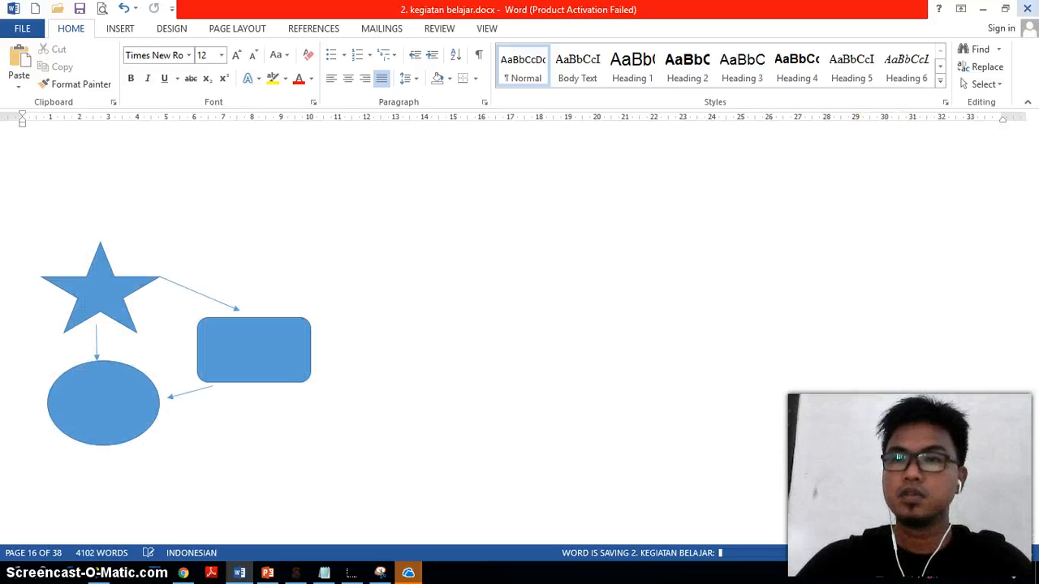
left_click(1033, 11)
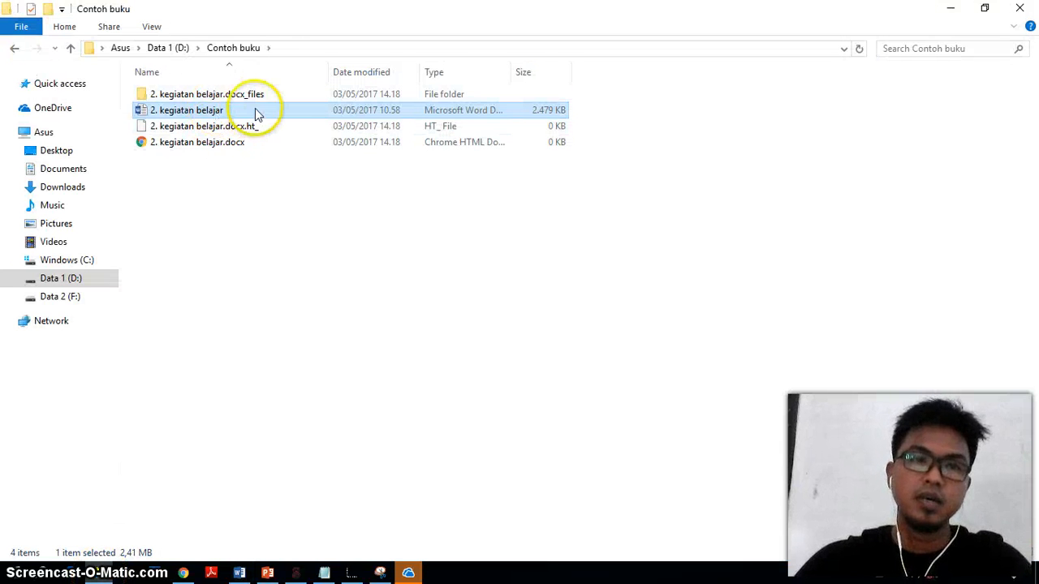
Examine the exported HTML file and its companion files folder in Contoh buku, and clear the folder window and OneDrive setup away.
left_click(226, 146)
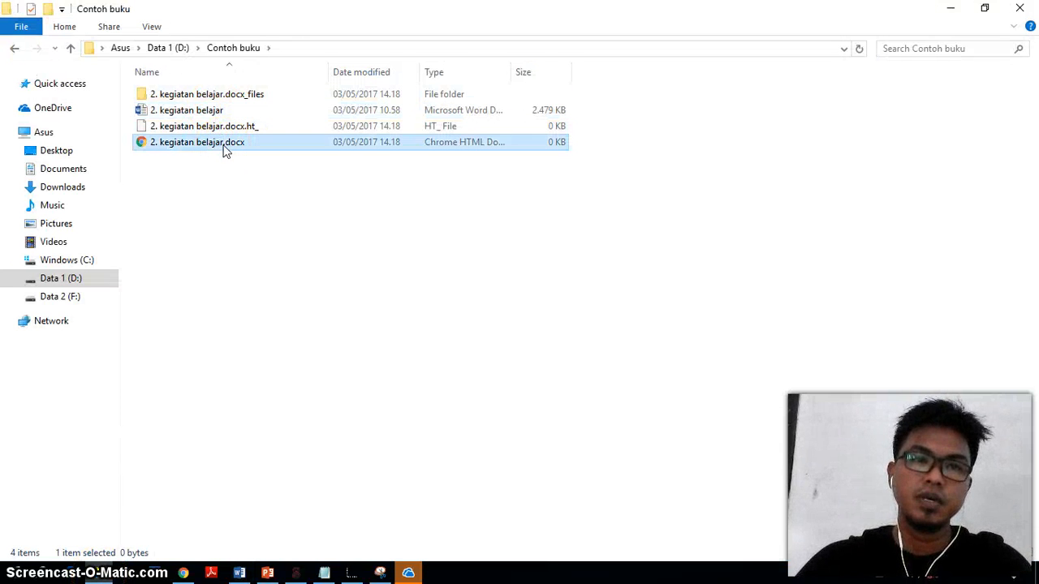
left_click(232, 108)
left_click(234, 94)
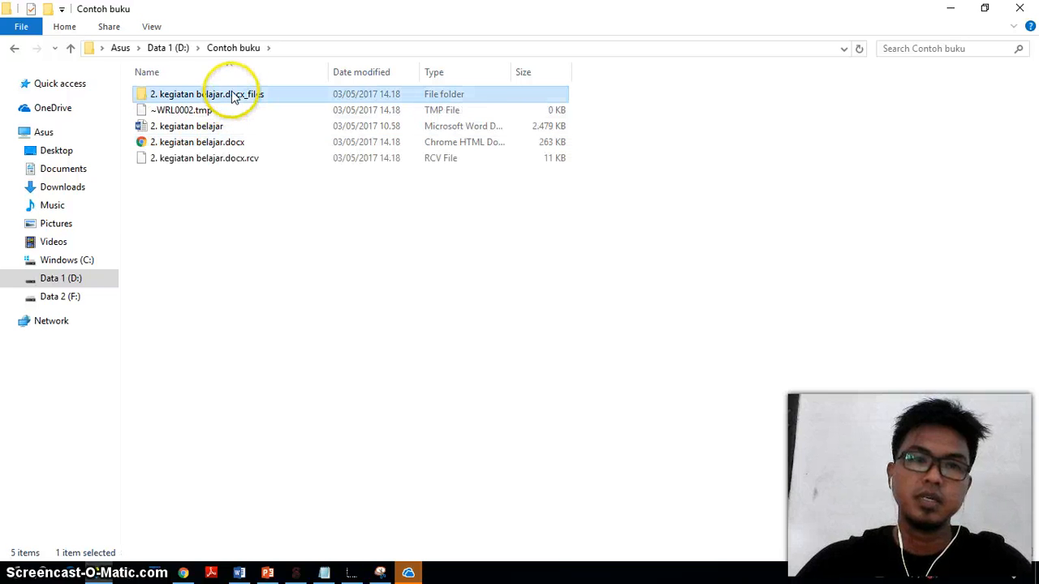
left_click(230, 127)
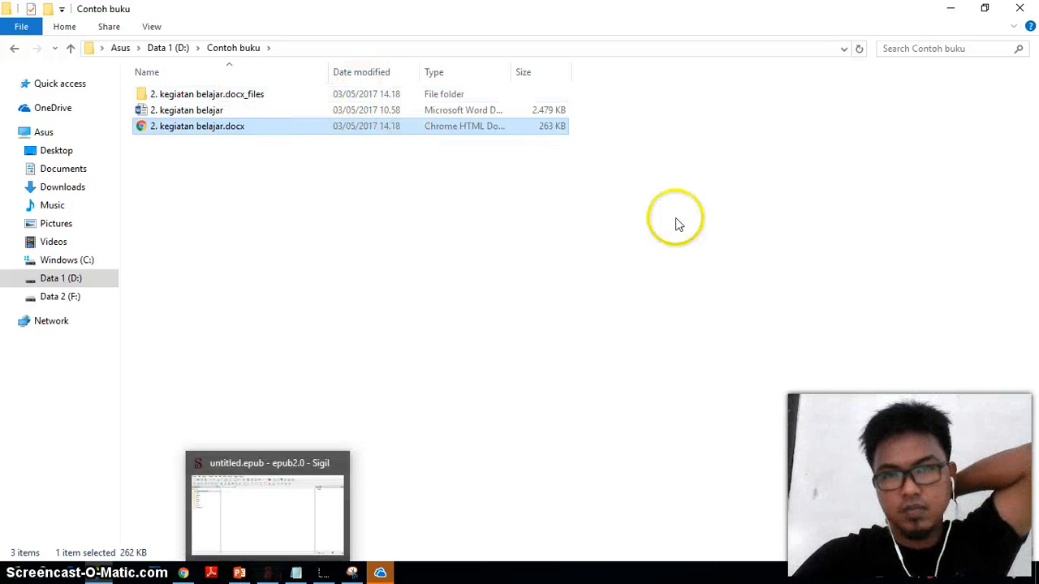
left_click(950, 9)
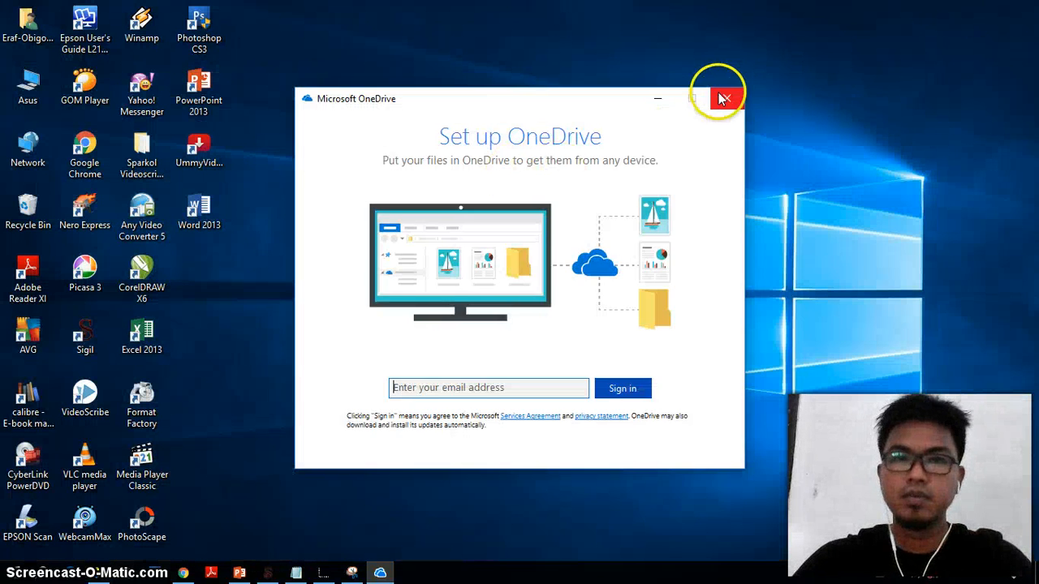
left_click(724, 99)
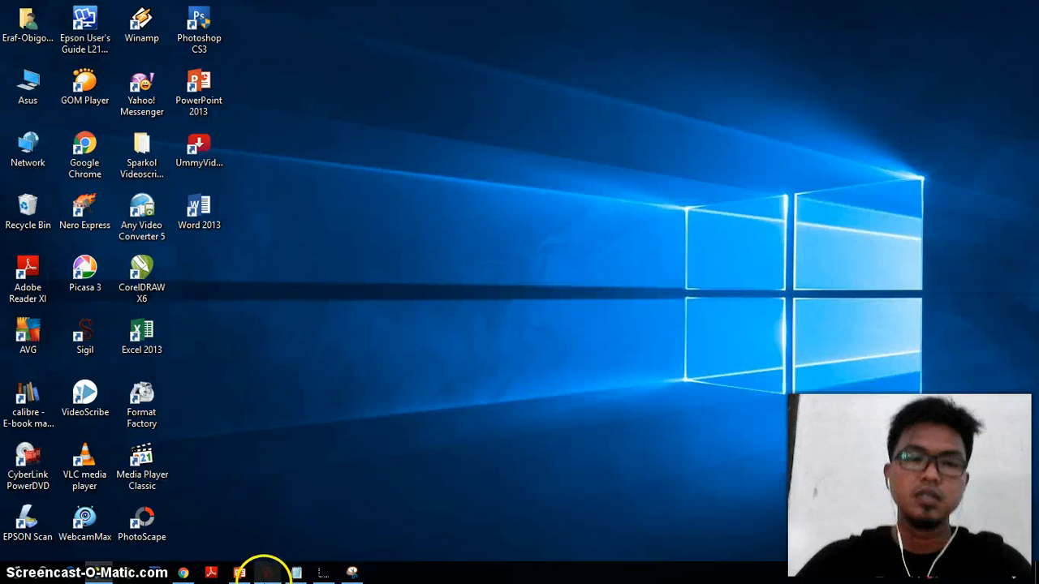
Switch to Sigil and open the HTML file 2. kegiatan belajar.docx from the Contoh buku folder.
left_click(268, 572)
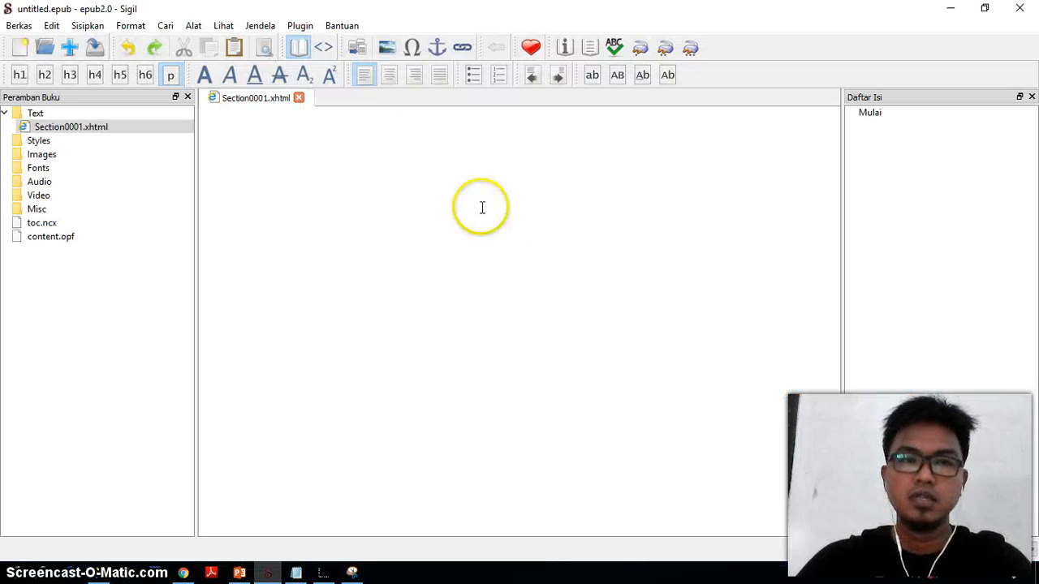
left_click(47, 46)
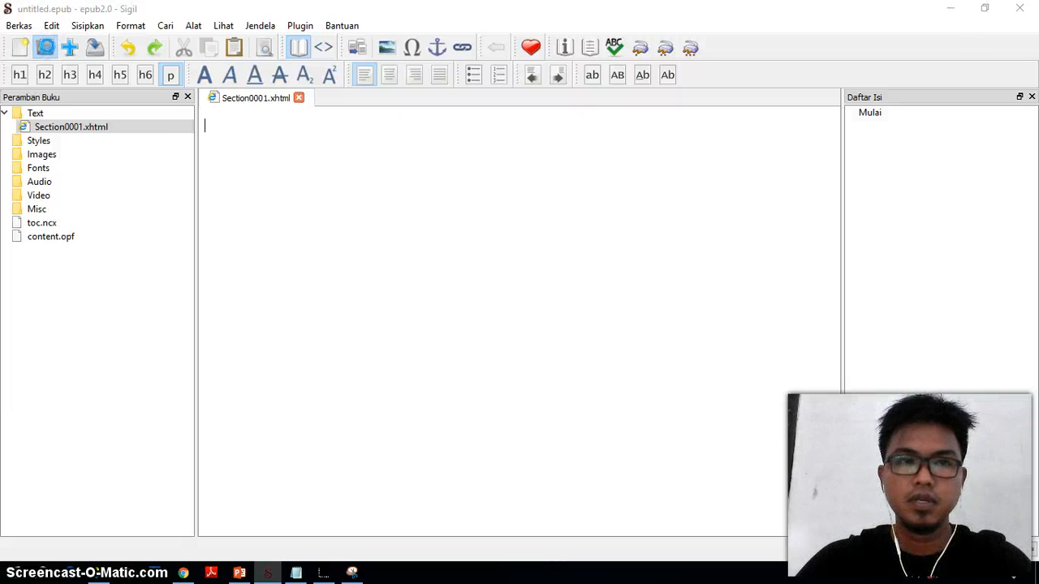
left_click(296, 199)
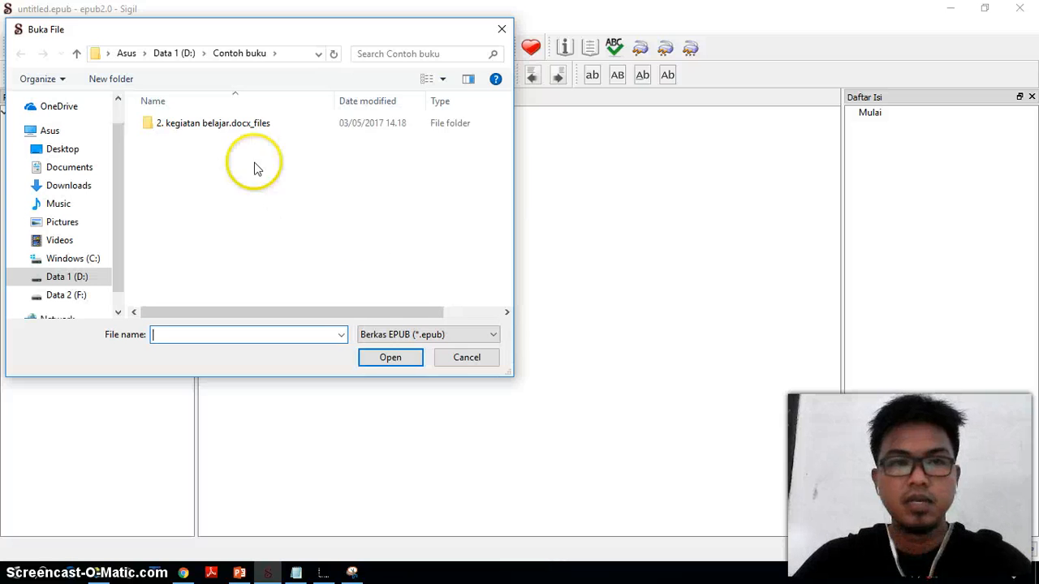
left_click(439, 341)
left_click(421, 372)
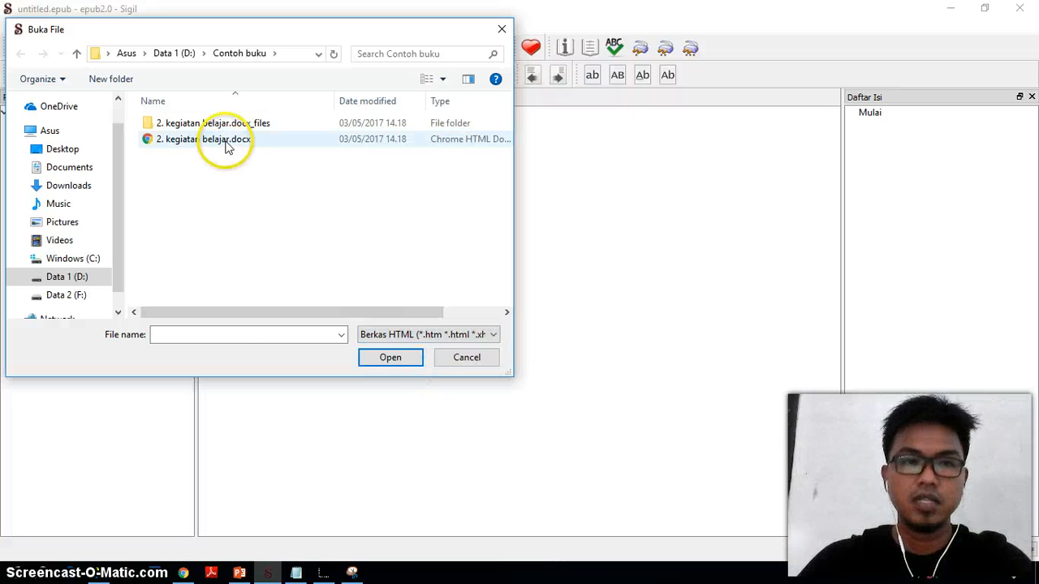
left_click(227, 142)
left_click(388, 356)
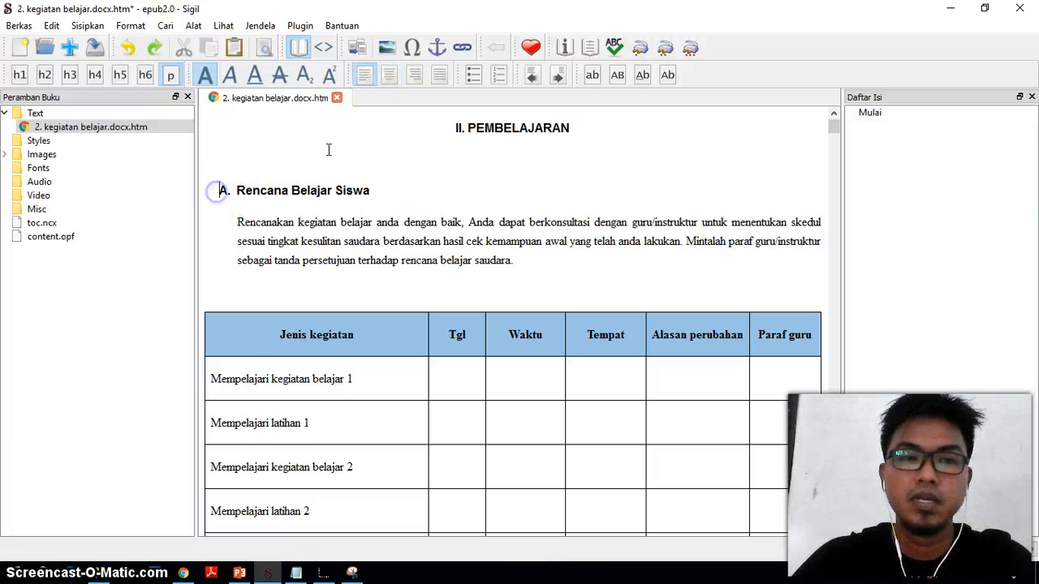
Set the title "II. PEMBELAJARAN" as heading level 1 and "A. Rencana Belajar Siswa" as heading level 2.
left_click(454, 127)
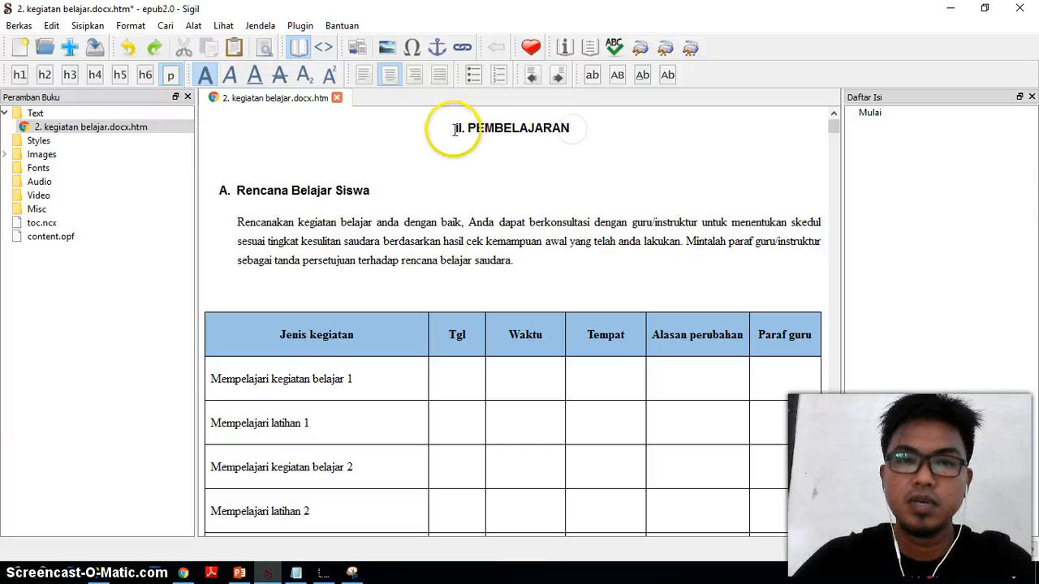
left_click(18, 77)
left_click(218, 217)
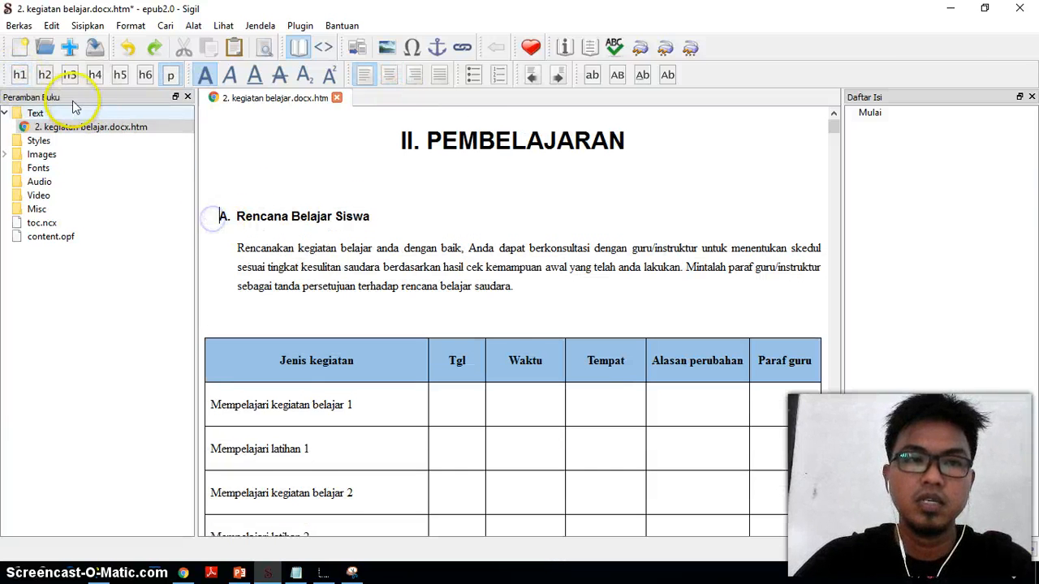
left_click(45, 74)
Set "B. Kegiatan Belajar" as heading level 2 and "1. Kegiatan Belajar 1" below it as heading level 3.
scroll(262, 324, "down", 8)
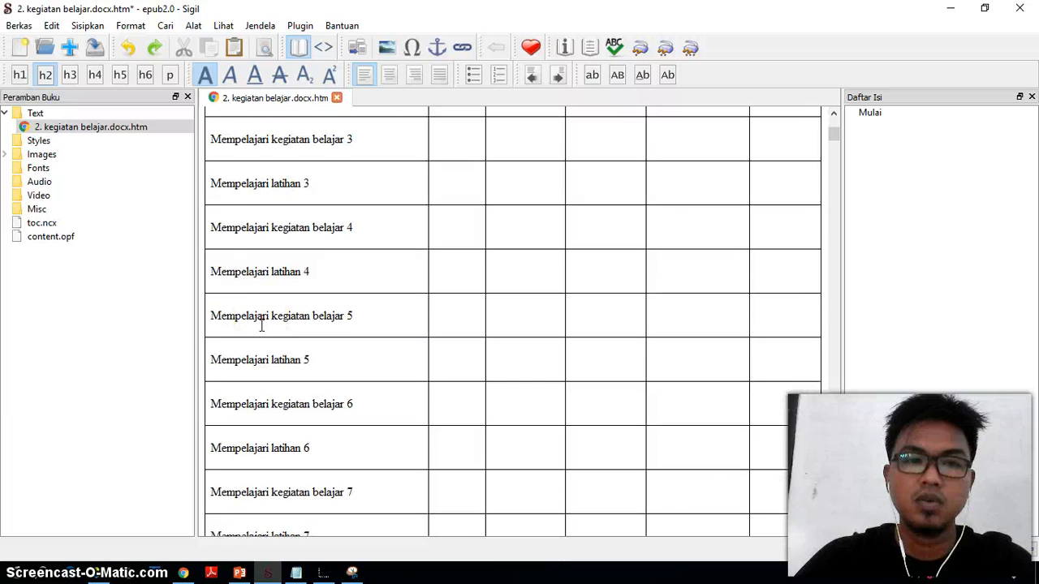
scroll(262, 324, "down", 5)
left_click(207, 276)
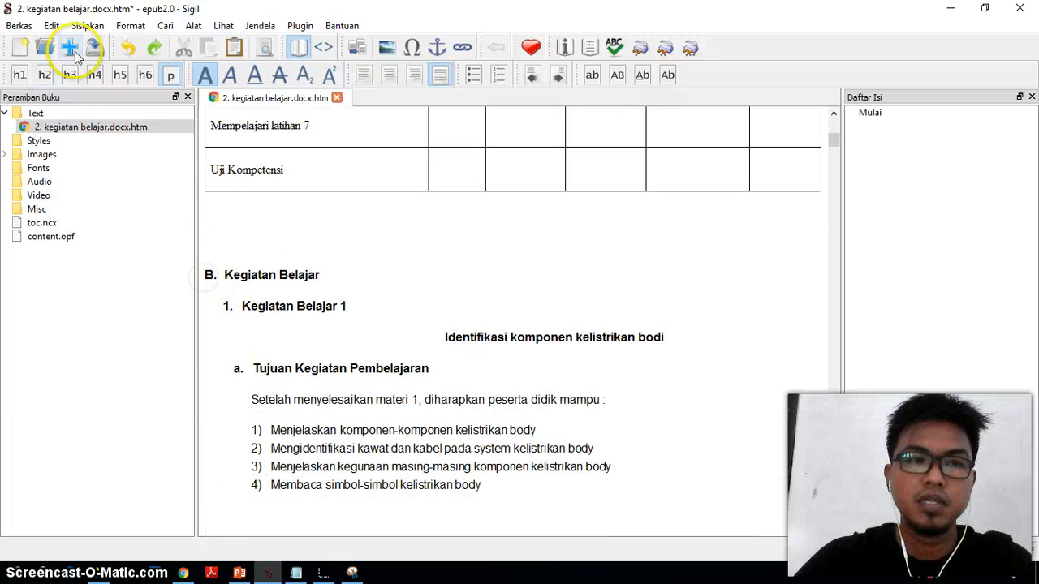
left_click(45, 75)
left_click(225, 321)
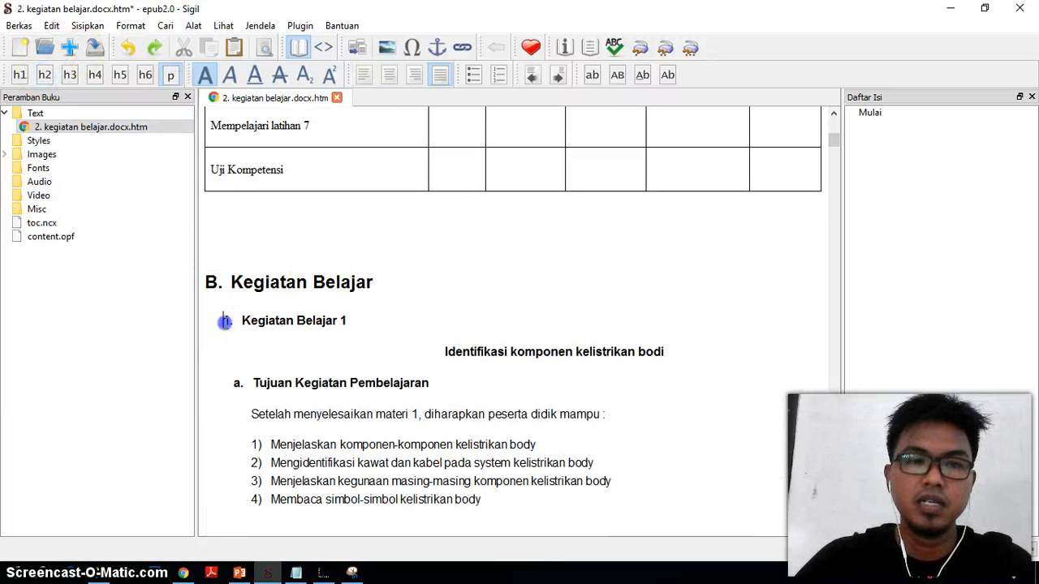
left_click(71, 80)
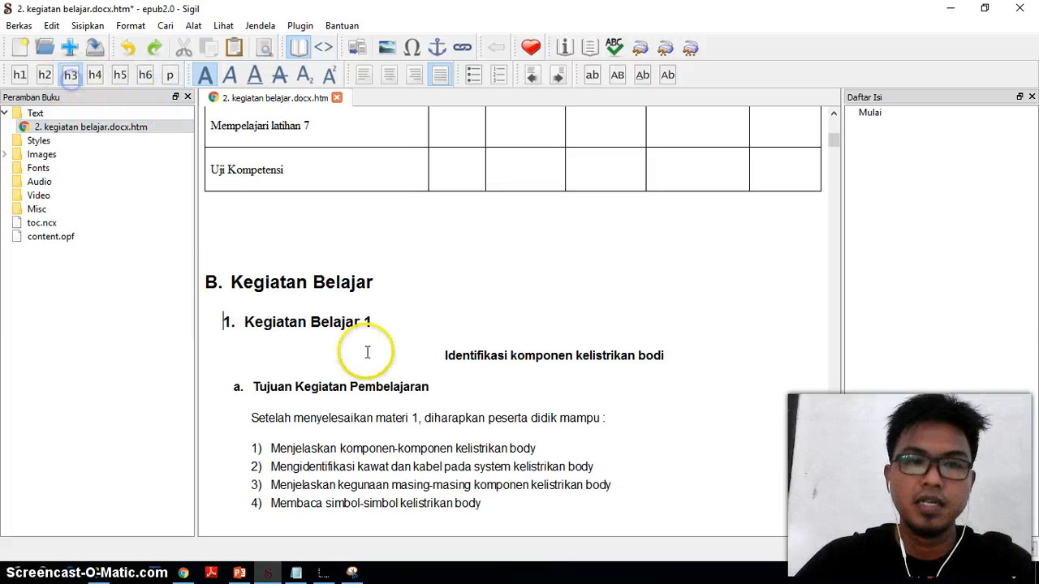
Set "a. Tujuan Kegiatan Pembelajaran" and "b. Uraian Materi 1" as heading level 4.
left_click(253, 388)
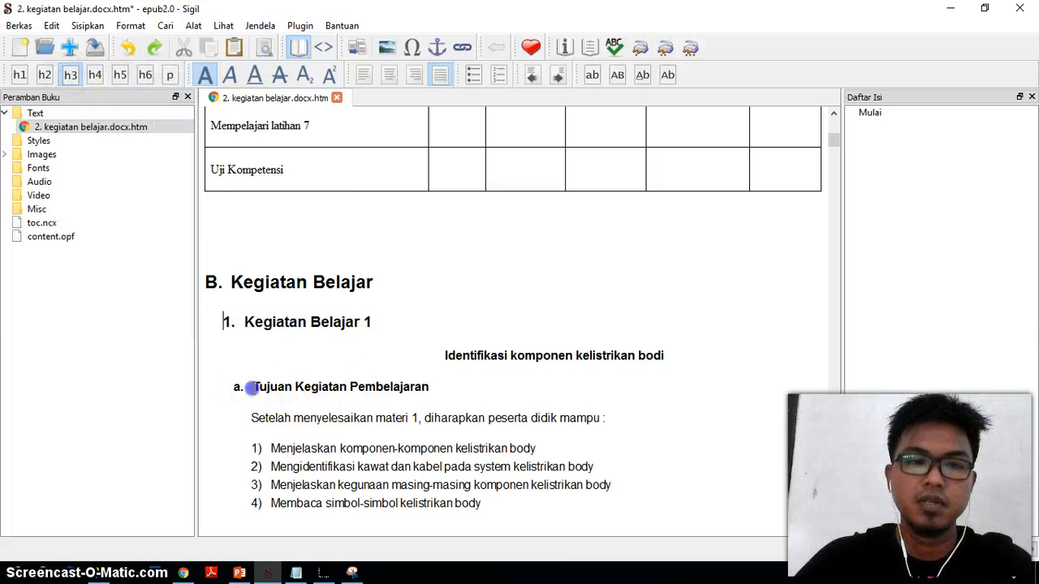
left_click(95, 75)
scroll(308, 308, "down", 1)
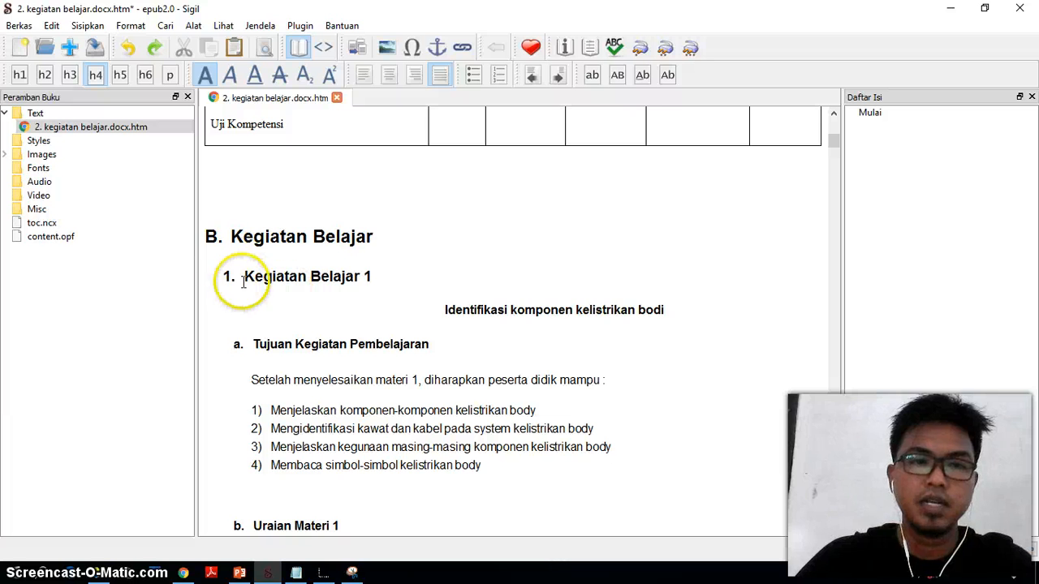
scroll(248, 321, "down", 3)
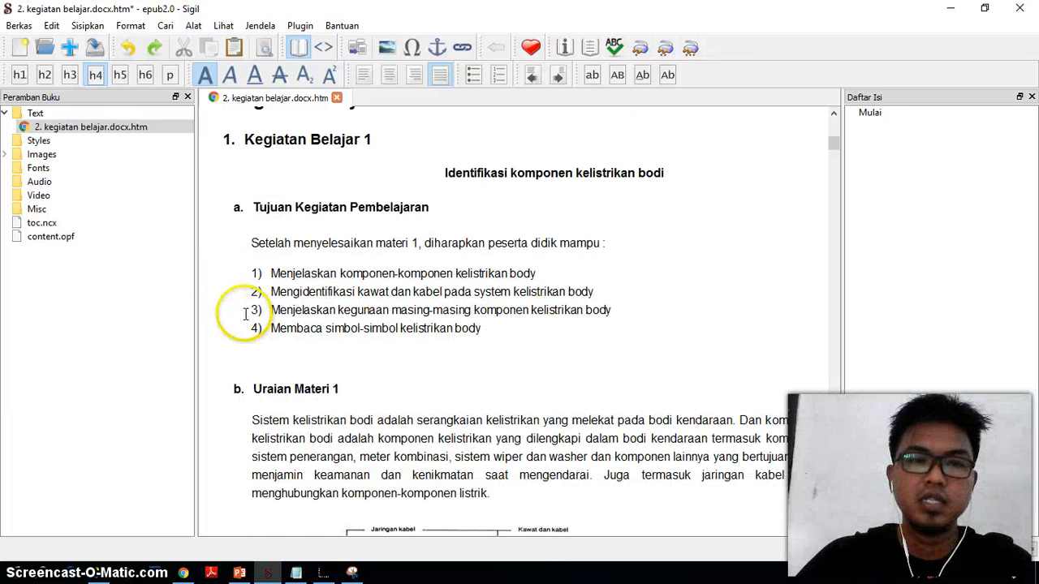
left_click(250, 388)
left_click(95, 75)
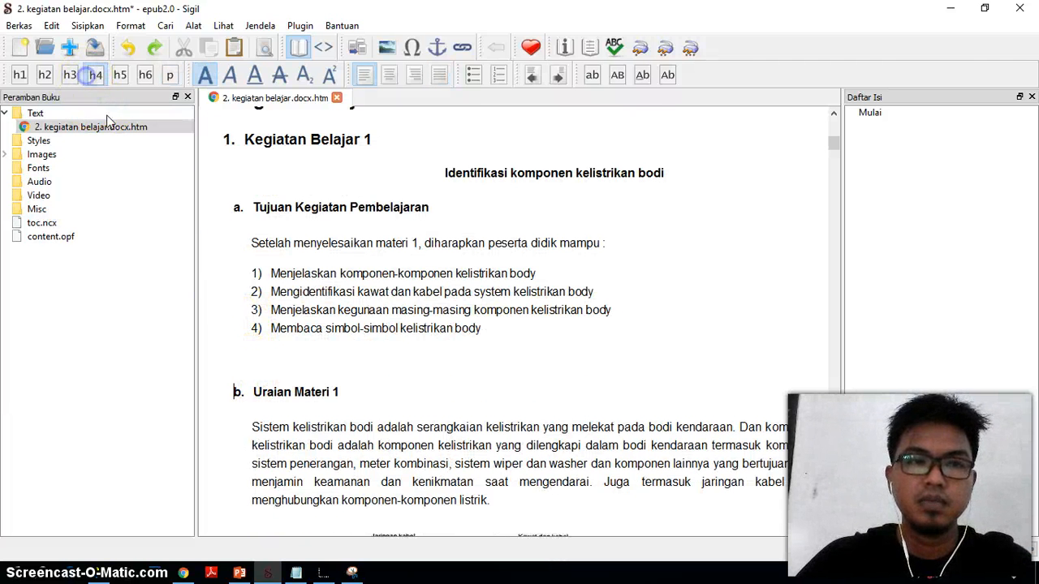
Generate the book's table of contents from the marked headings, keeping all listed entries included.
scroll(236, 338, "down", 9)
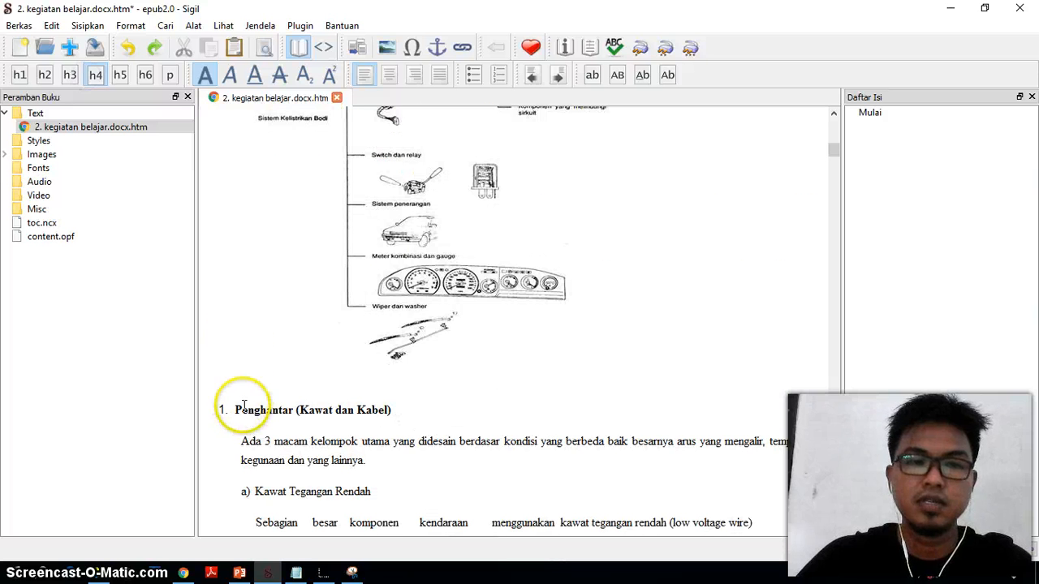
left_click(193, 26)
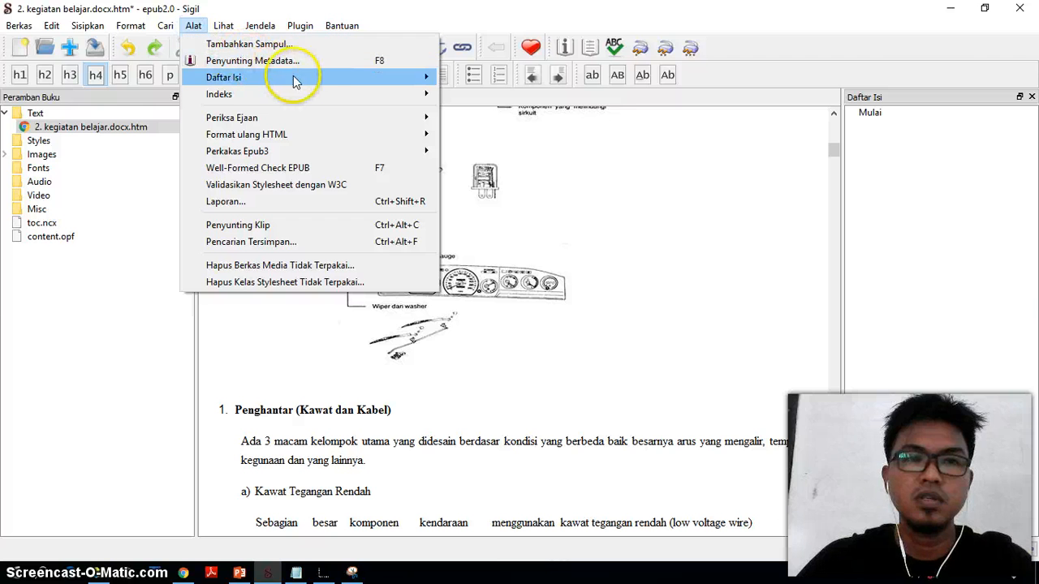
mouse_move(318, 78)
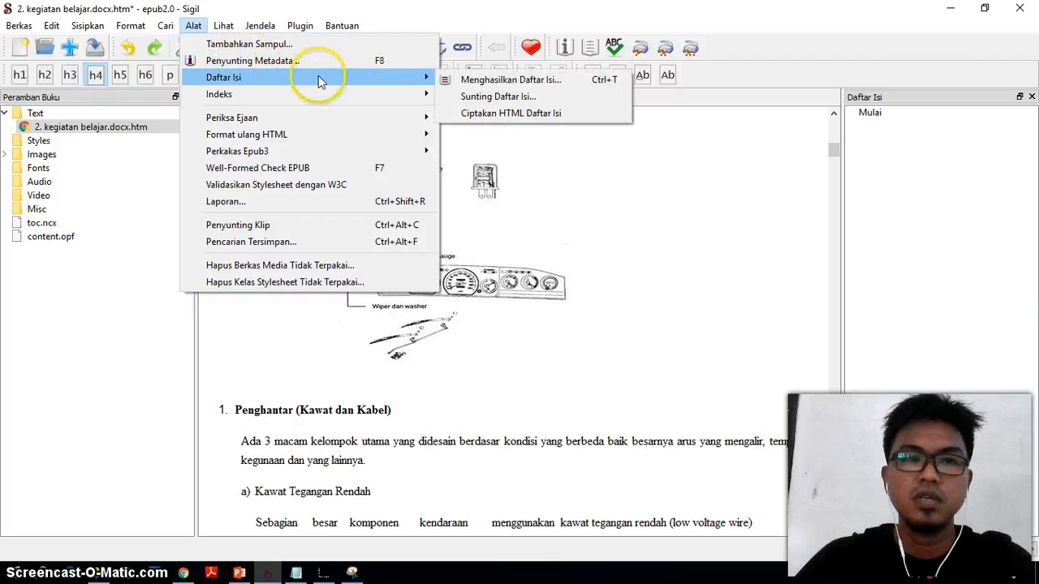
left_click(497, 83)
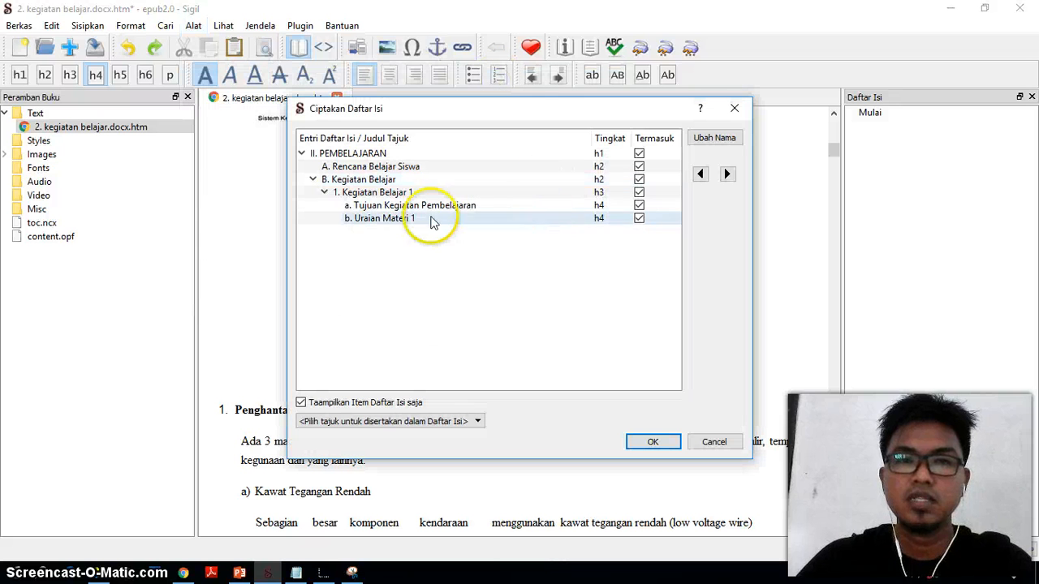
left_click(653, 441)
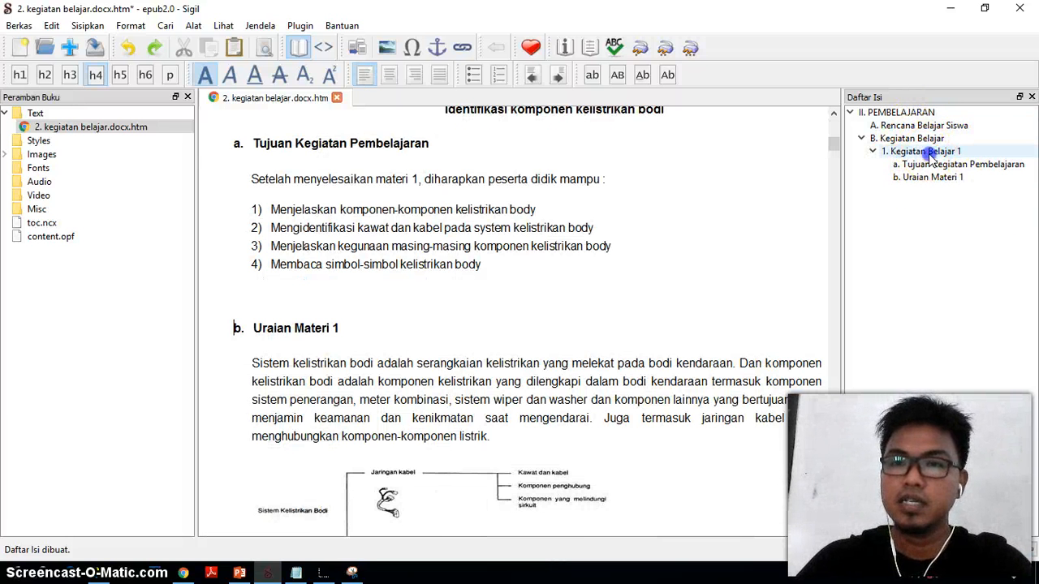
Check the table of contents links by jumping to "1. Kegiatan Belajar 1" and "A. Rencana Belajar Siswa".
left_click(930, 153)
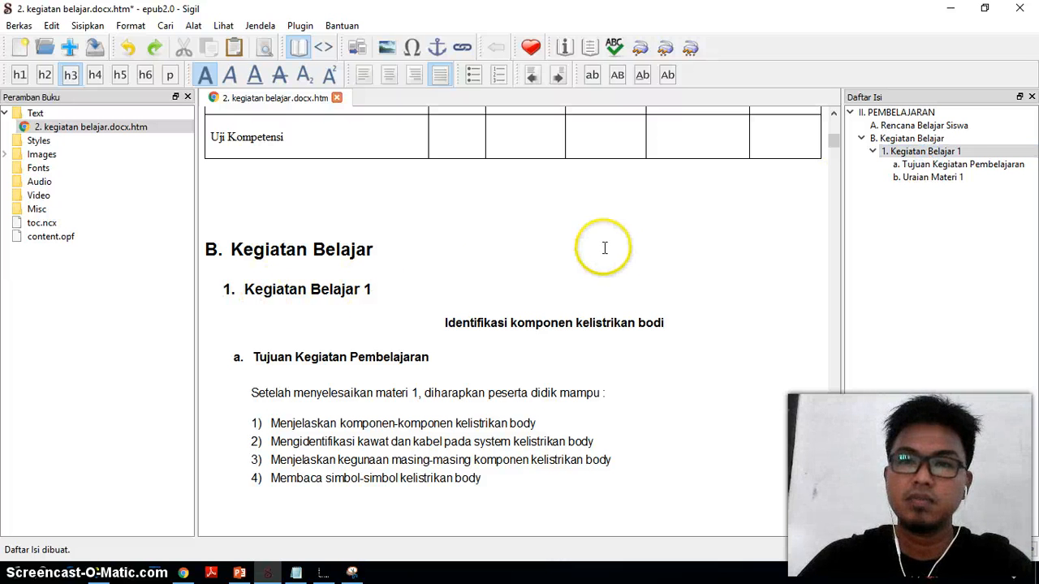
left_click(889, 126)
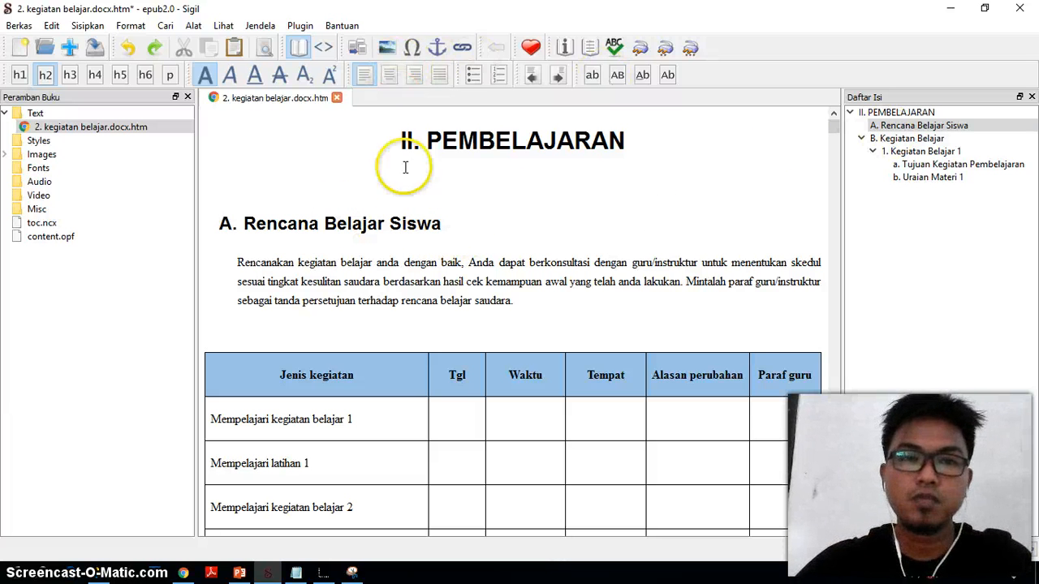
scroll(353, 269, "down", 1)
scroll(353, 269, "up", 1)
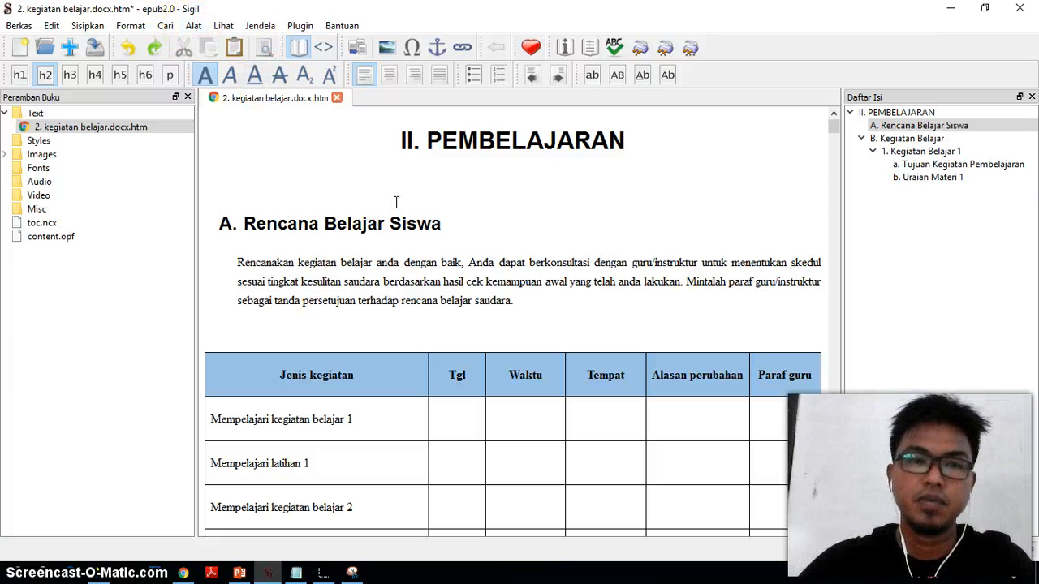
Add an Author entry to the book's metadata and enter the author's full name as its value.
left_click(192, 28)
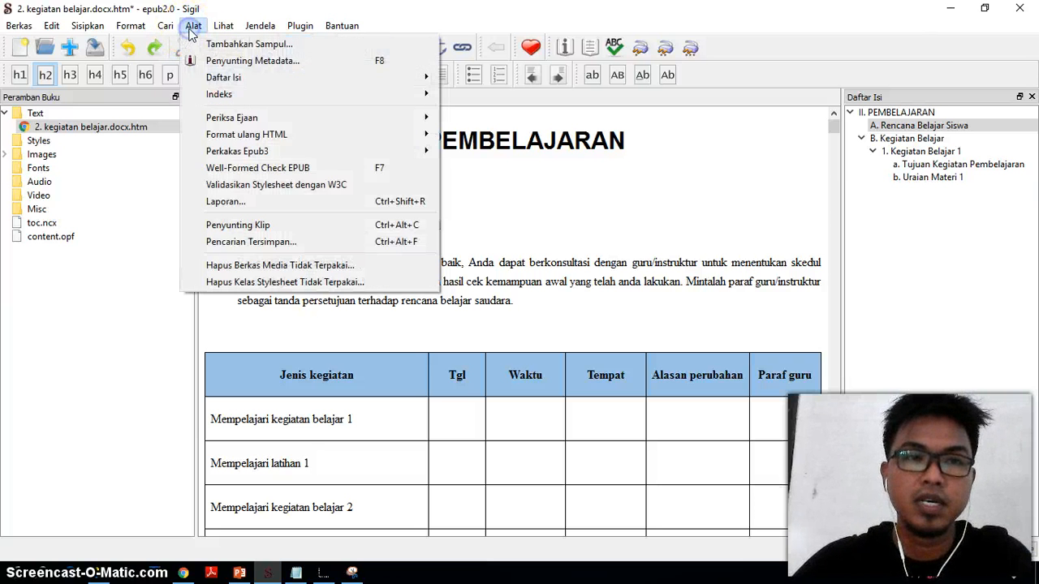
left_click(261, 63)
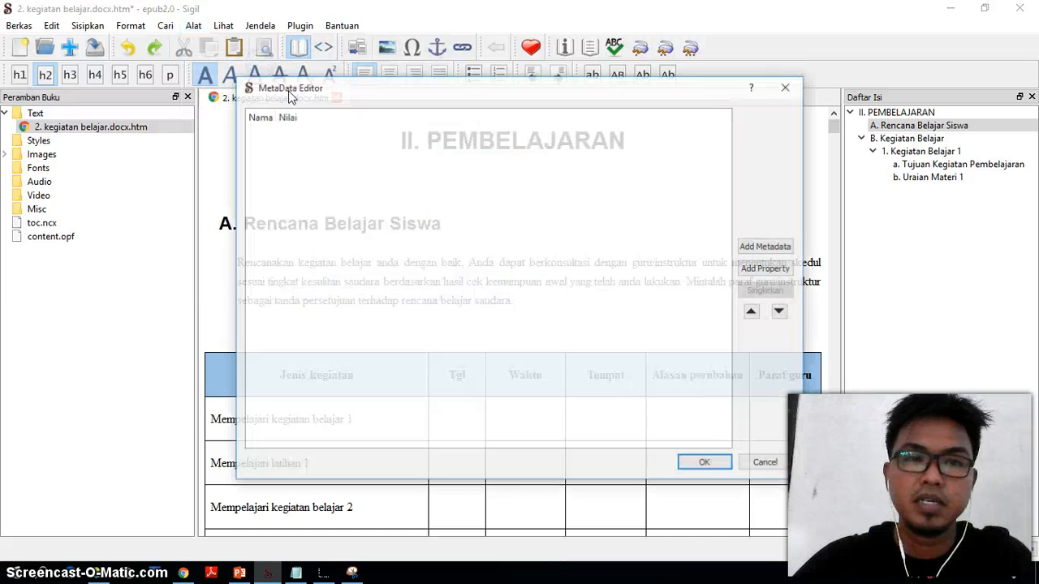
left_click(757, 247)
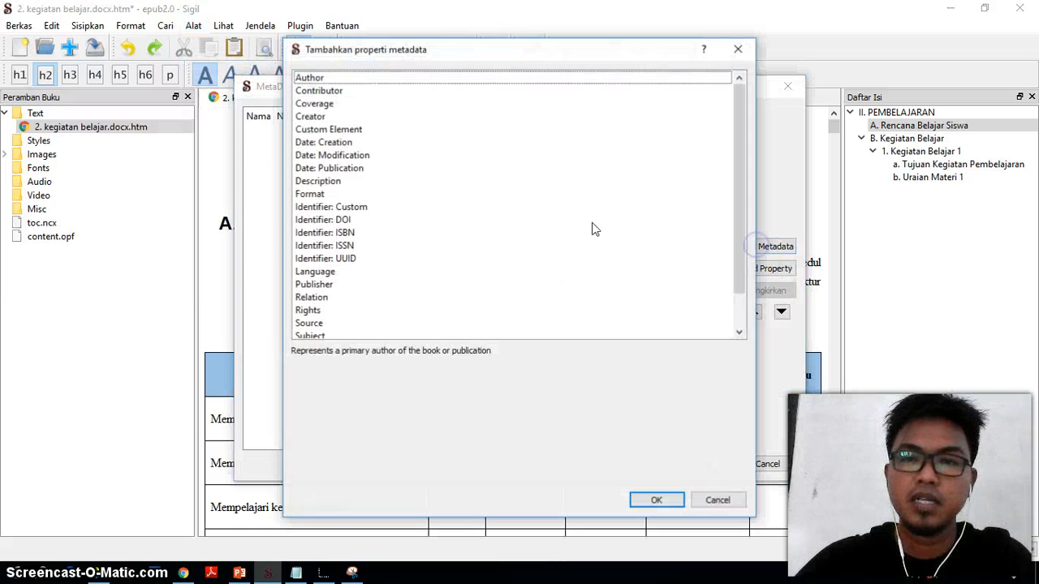
double_click(330, 79)
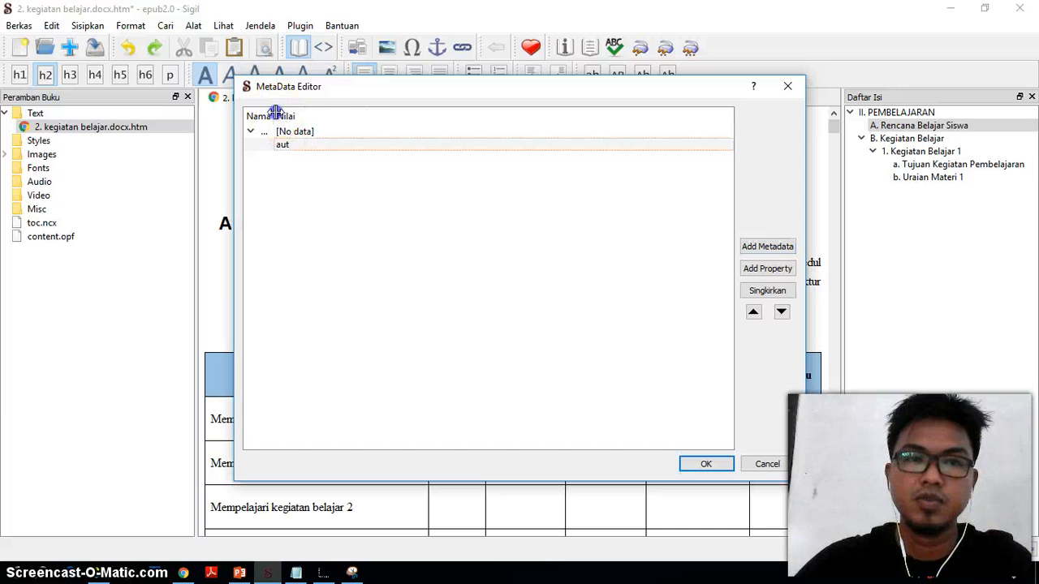
double_click(344, 132)
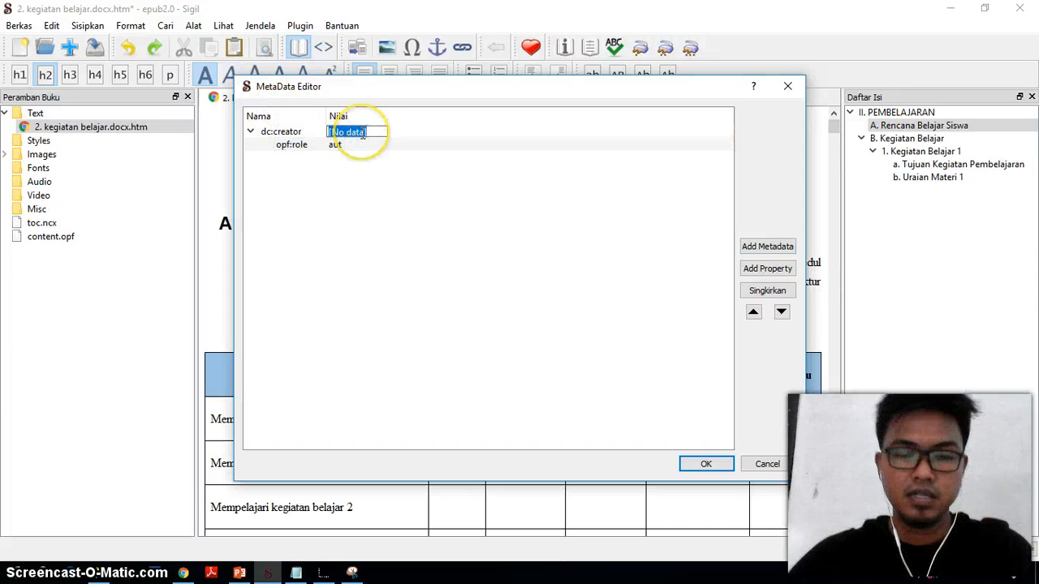
type("Emal Noriand")
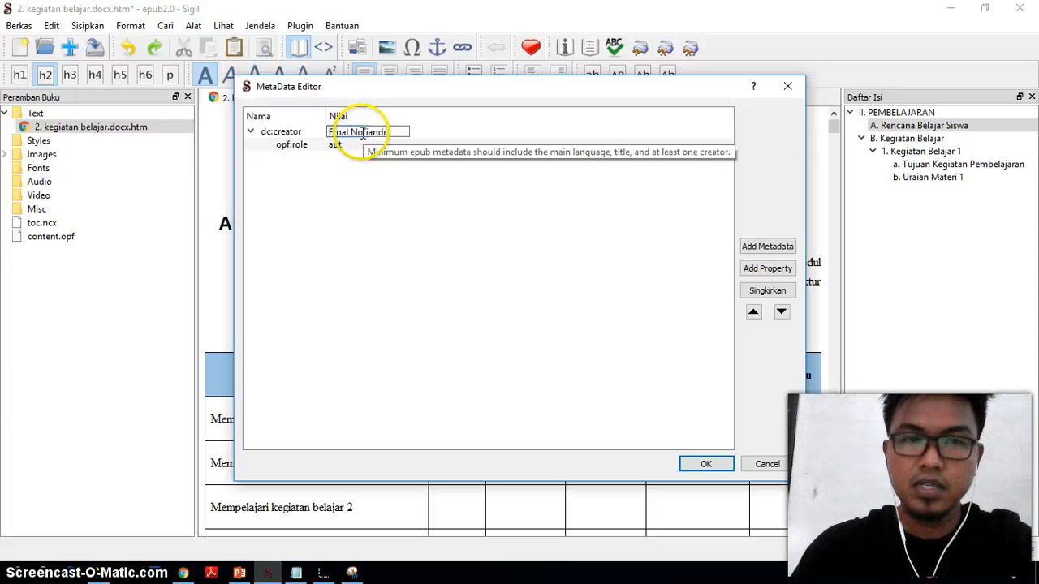
type("rnal Nofiandri")
left_click(378, 195)
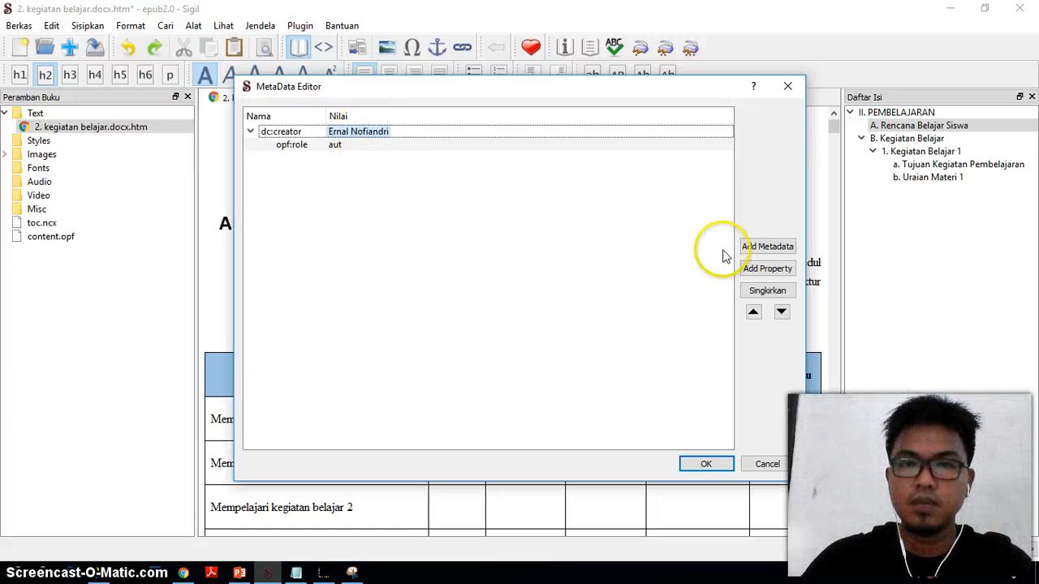
Add a Language entry to the metadata and set it to Bahasa Indonesia.
left_click(766, 248)
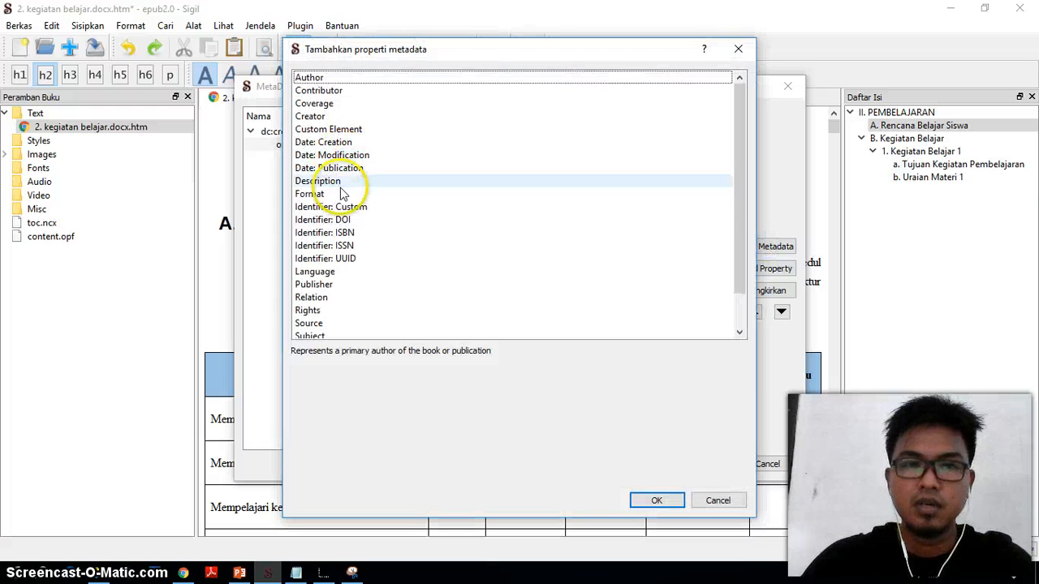
left_click(322, 272)
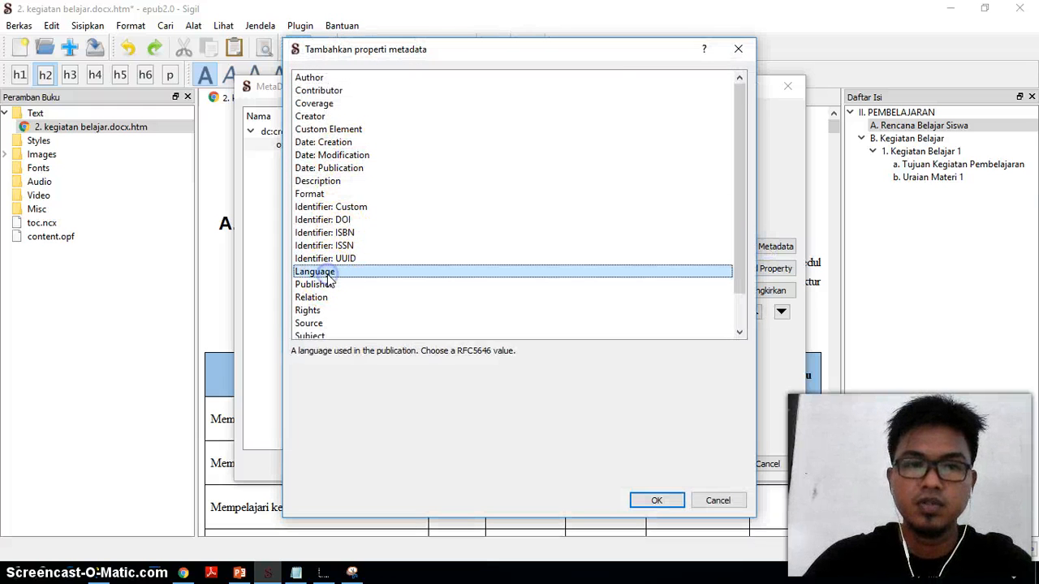
double_click(324, 272)
scroll(357, 268, "down", 15)
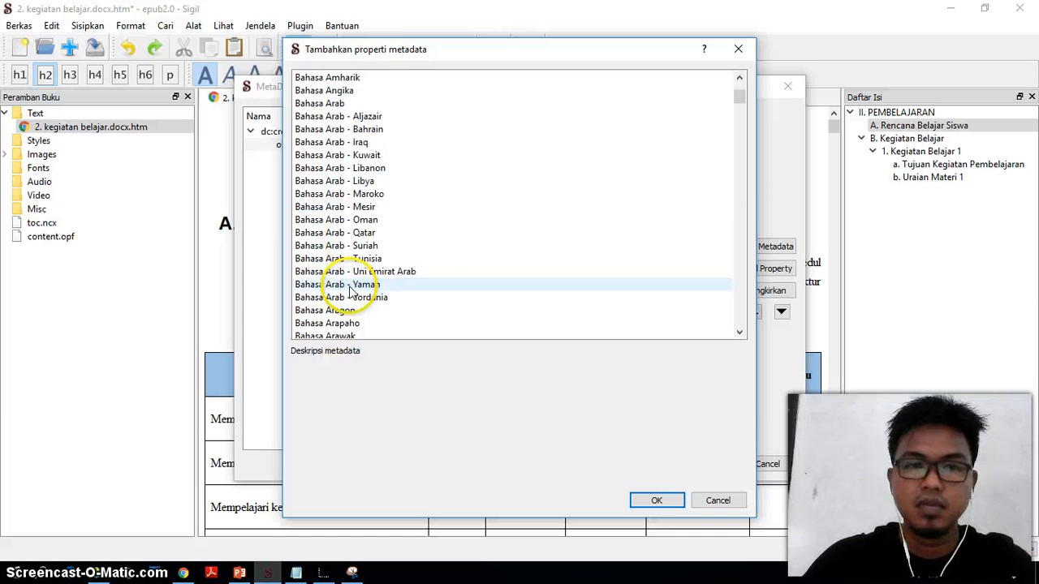
scroll(352, 297, "down", 20)
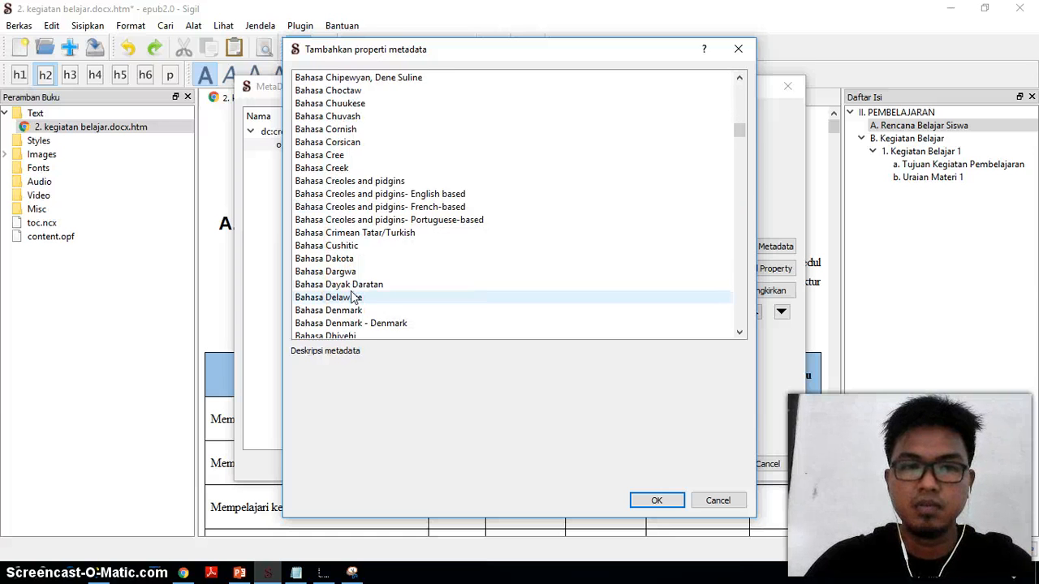
scroll(351, 297, "down", 12)
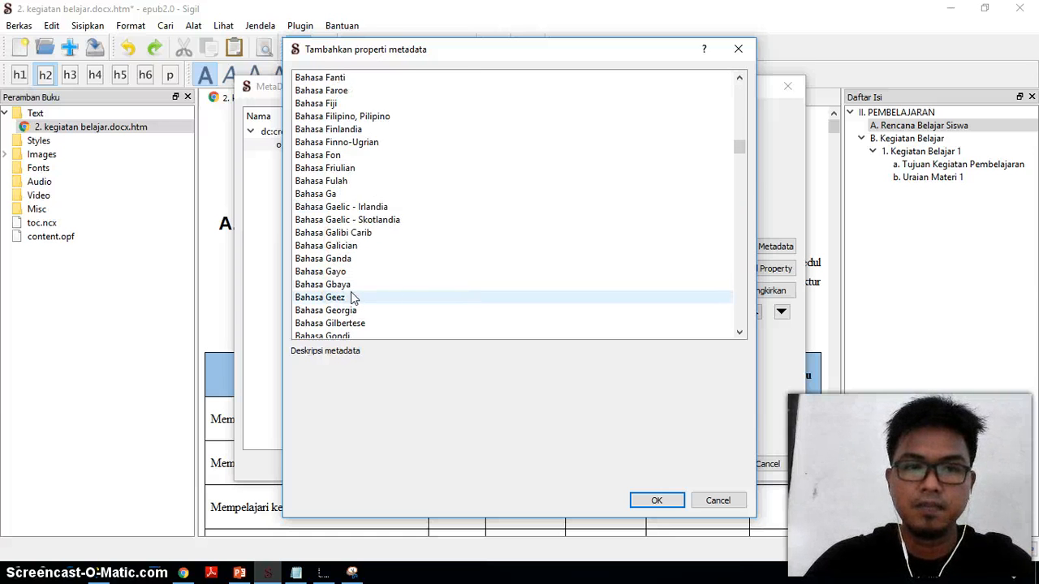
scroll(351, 297, "up", 4)
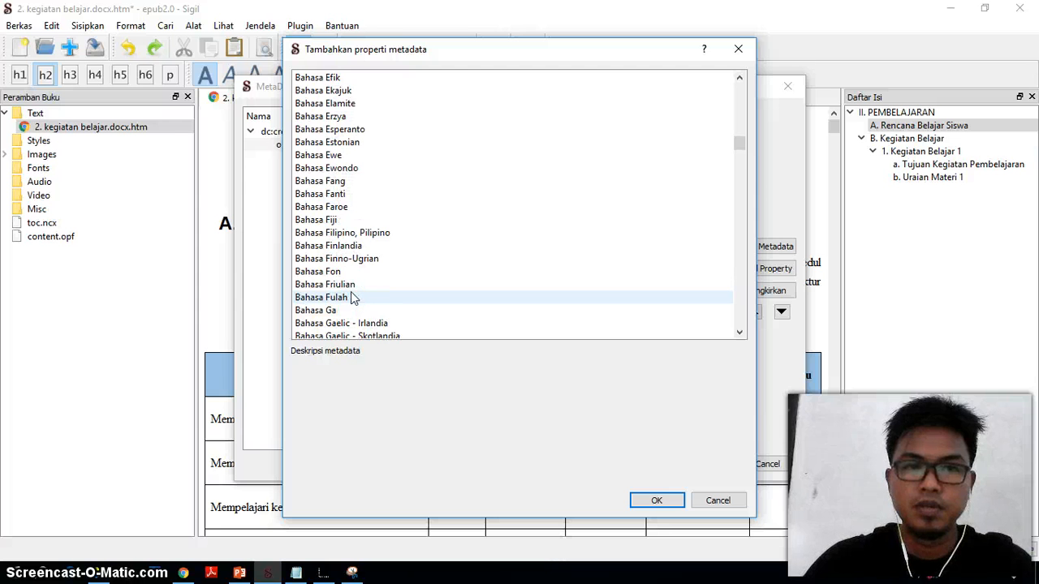
scroll(351, 297, "down", 12)
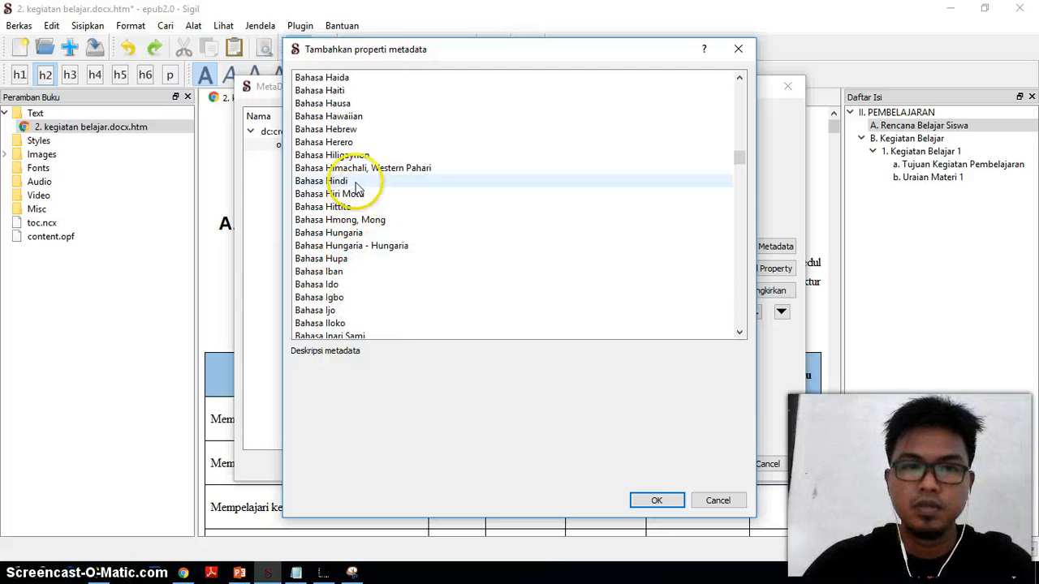
scroll(333, 316, "down", 2)
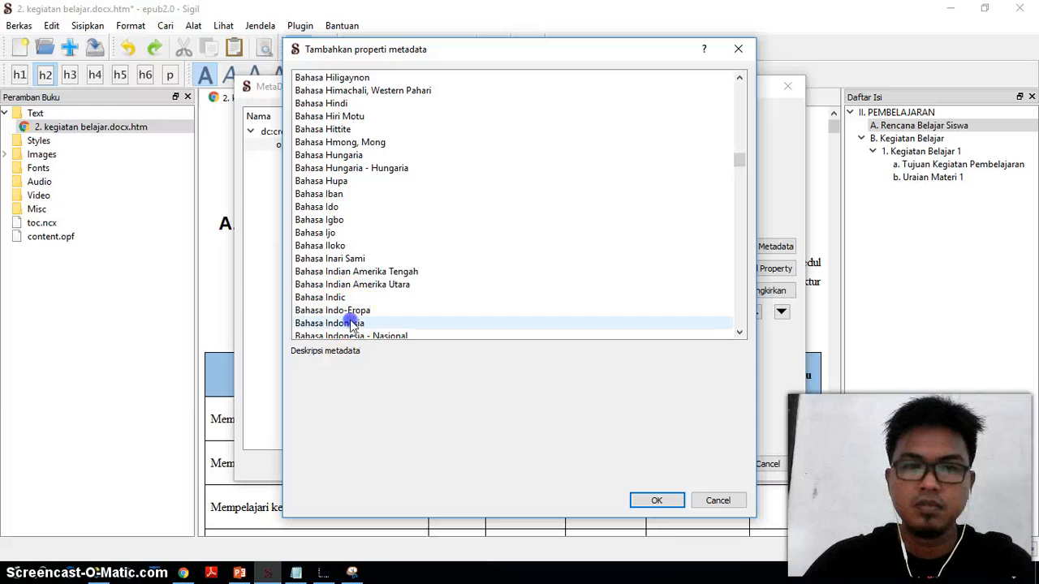
left_click(348, 323)
left_click(655, 499)
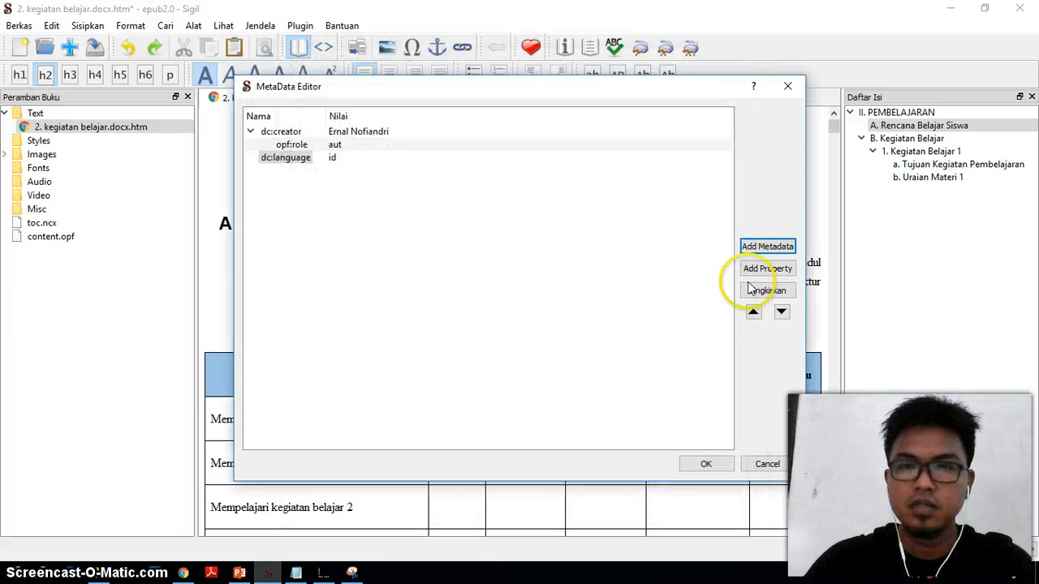
Add a Publisher entry to the metadata with the value "seamolec".
left_click(765, 247)
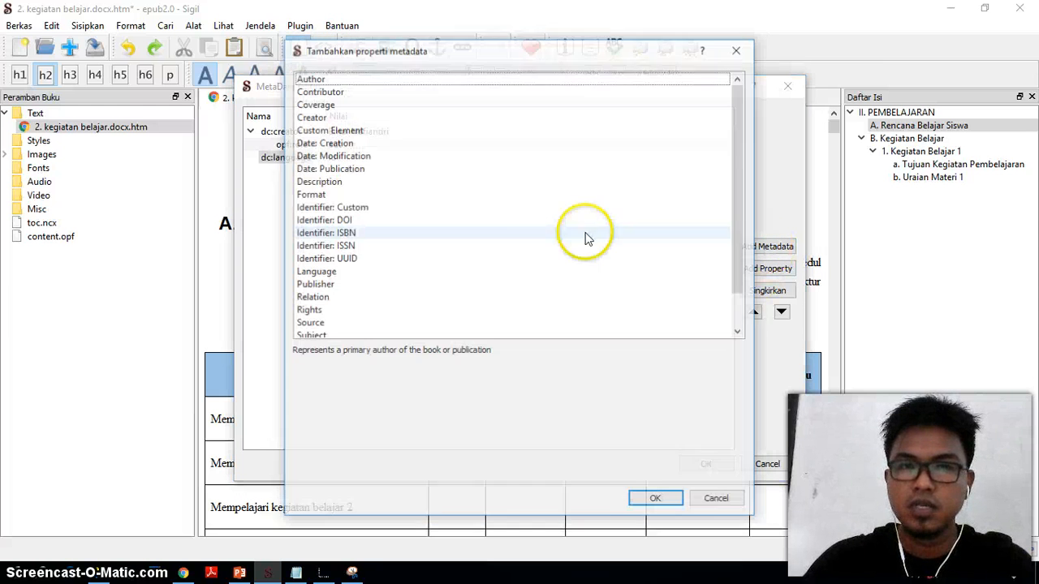
left_click(335, 286)
double_click(338, 287)
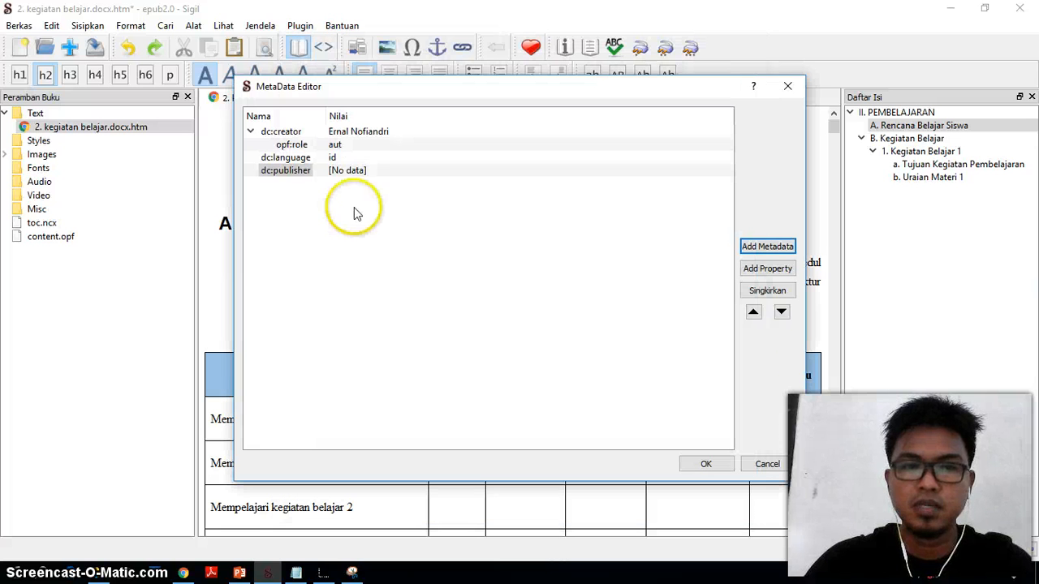
double_click(357, 171)
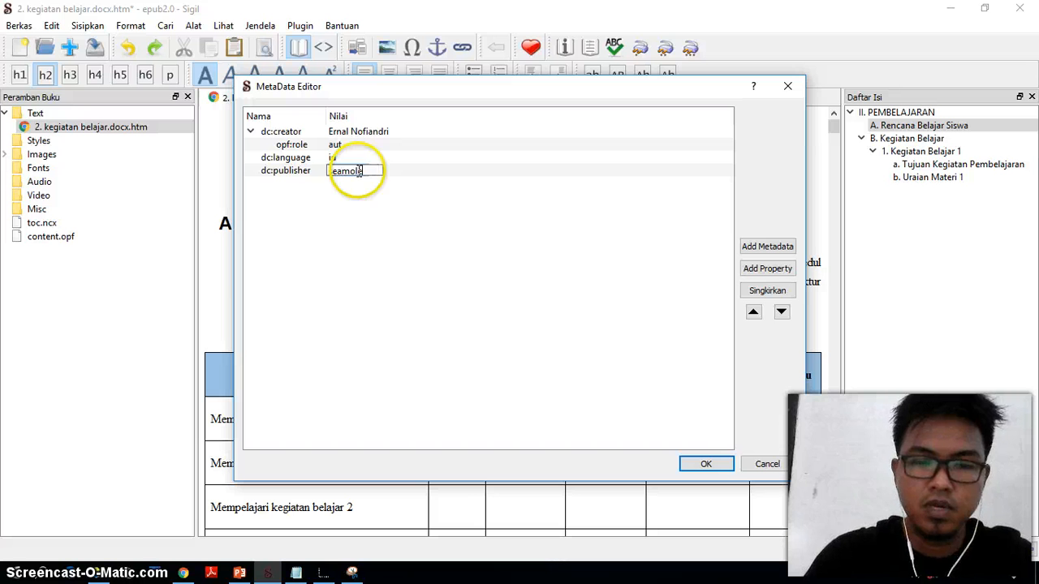
type("seamolec")
left_click(417, 254)
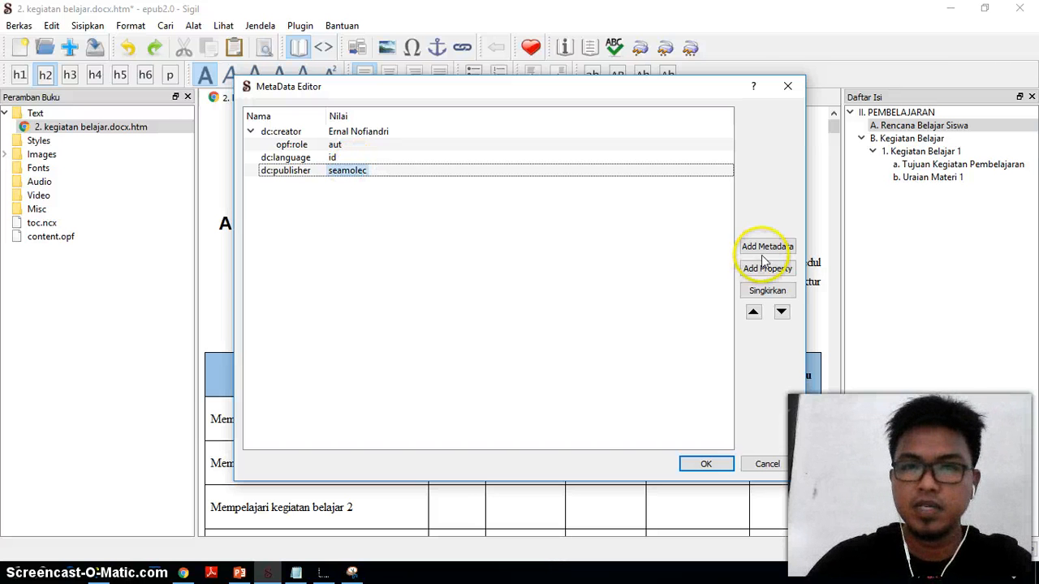
Add a Title entry reading "Kelistrikan Bodi Otomotif" to the metadata and save the metadata.
left_click(765, 254)
scroll(357, 292, "down", 1)
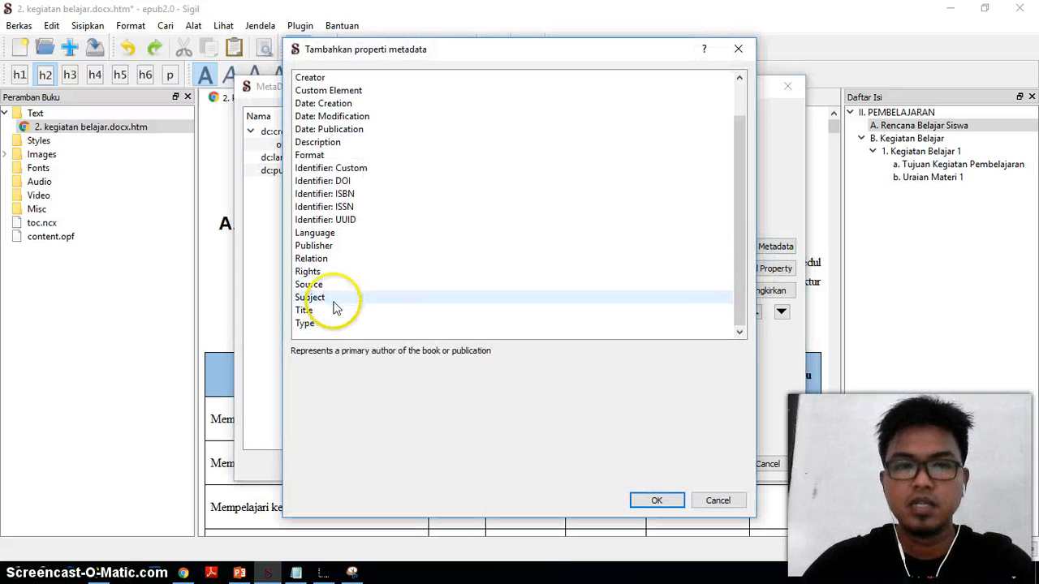
left_click(321, 310)
left_click(657, 498)
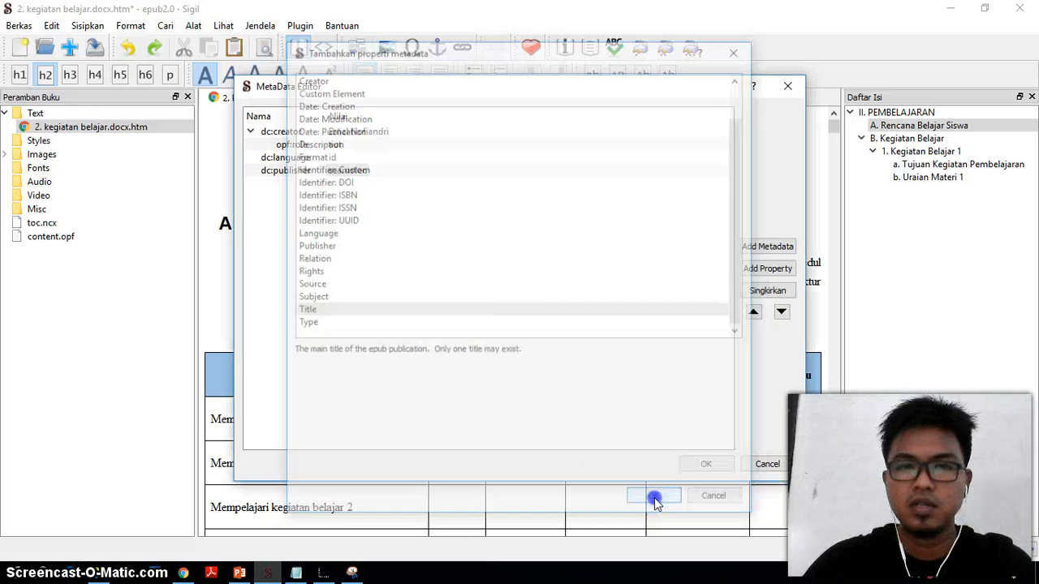
double_click(363, 185)
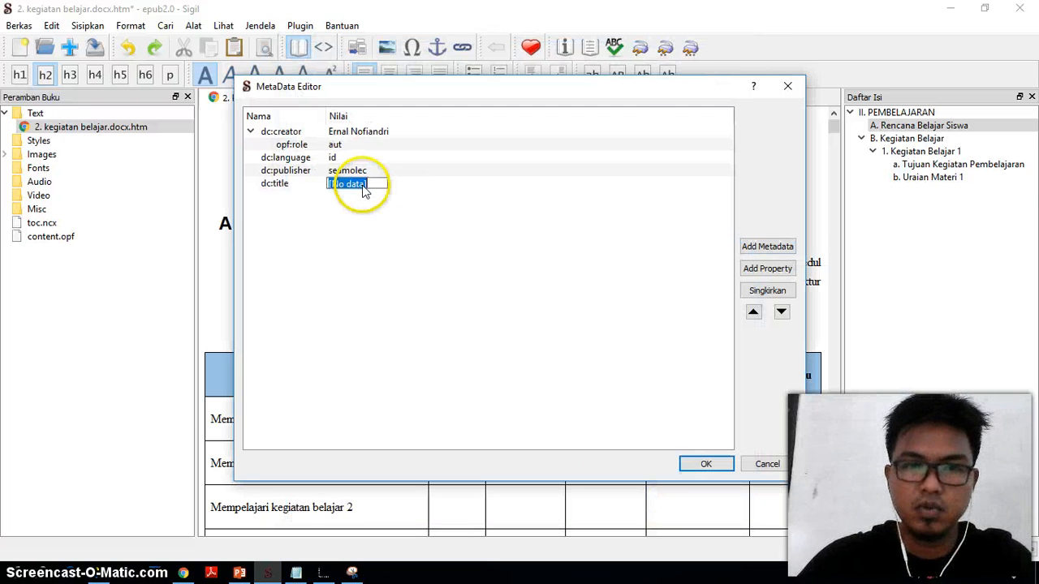
type("Kelistrikan Bodi Otomotif")
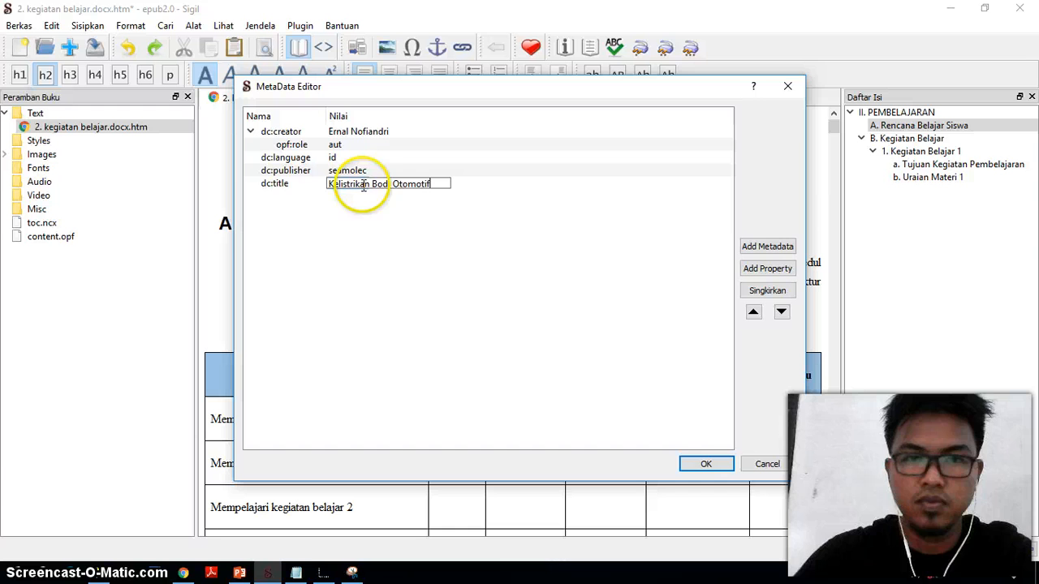
left_click(404, 276)
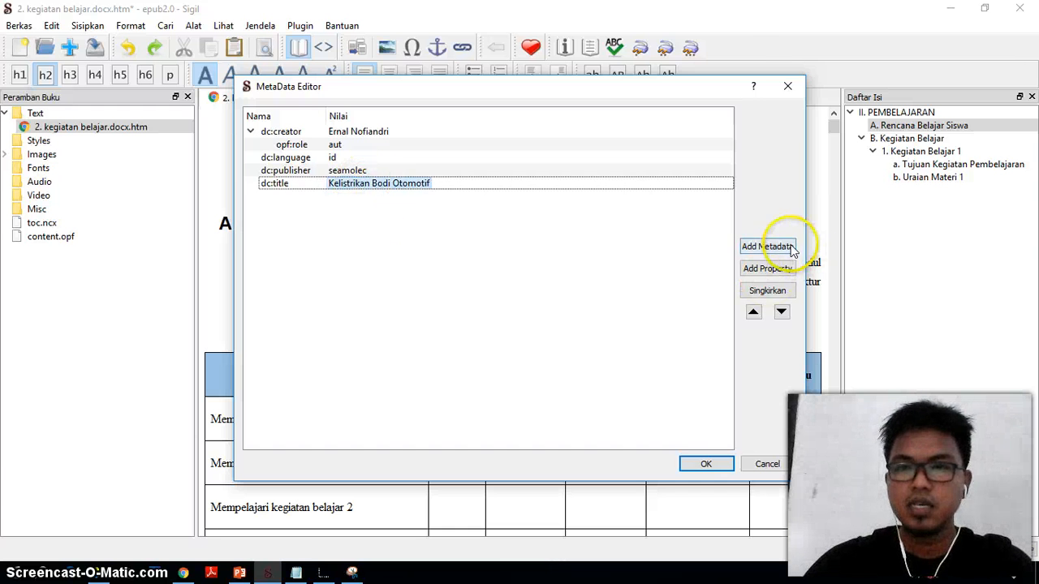
left_click(780, 246)
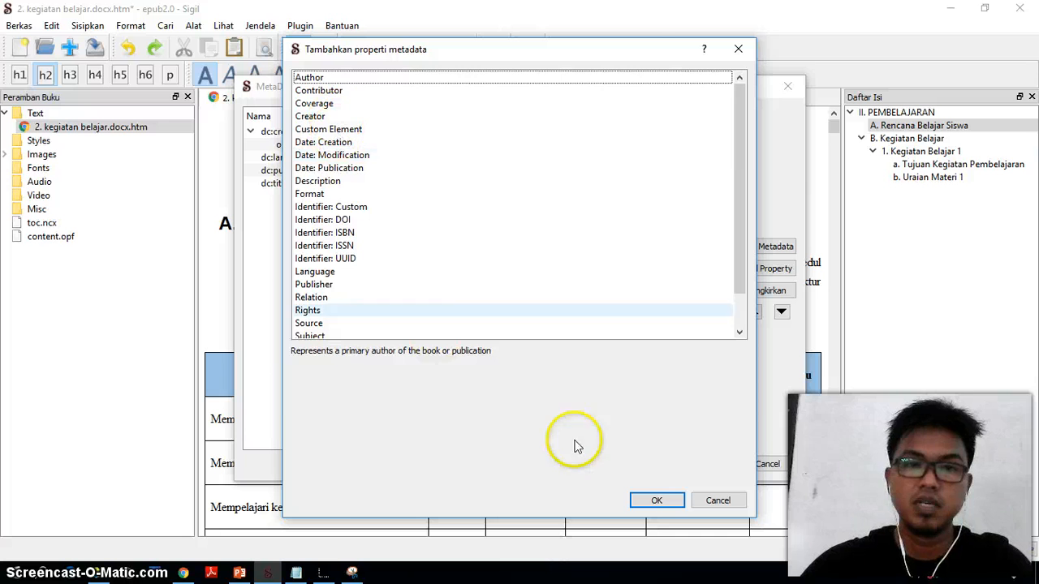
left_click(639, 502)
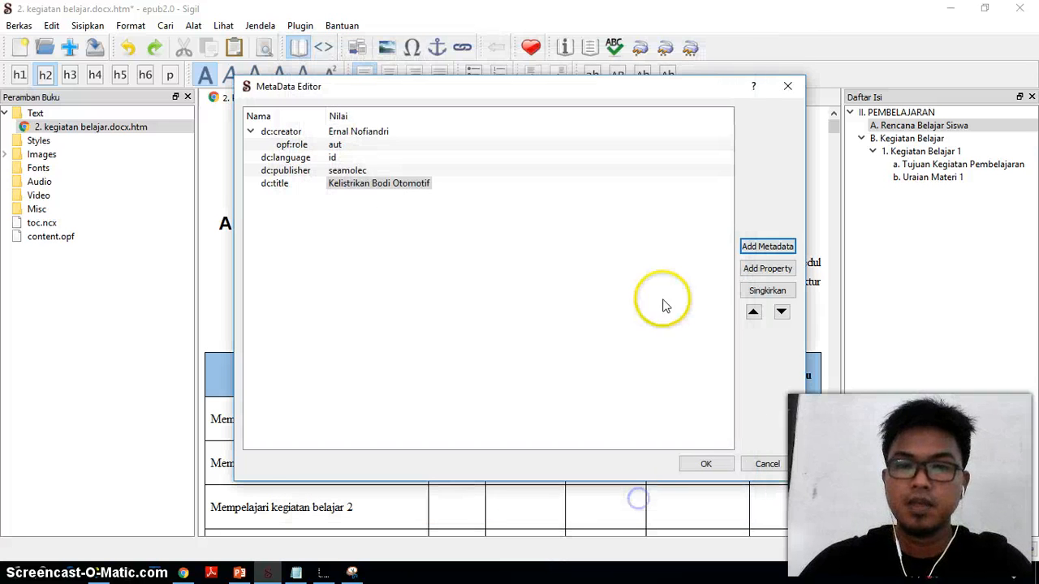
left_click(705, 462)
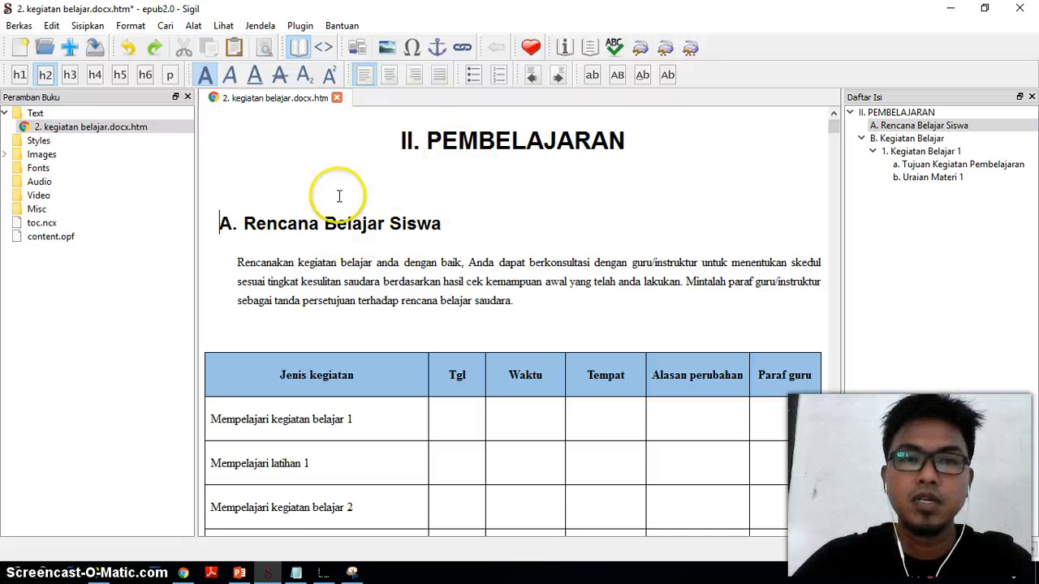
Add an empty paragraph directly below the heading "b. Uraian Materi 1".
scroll(338, 235, "down", 20)
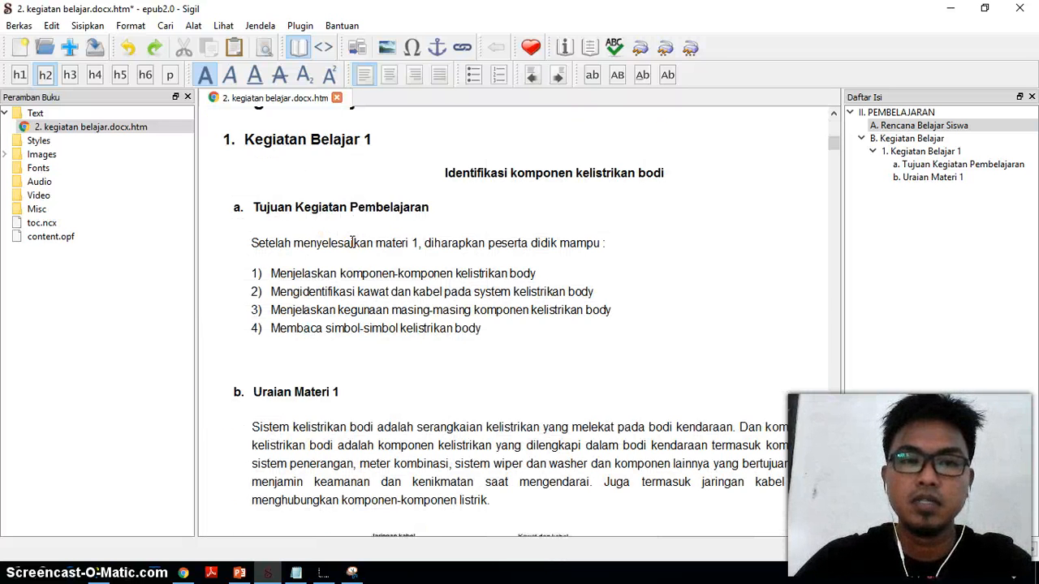
scroll(352, 243, "down", 3)
left_click(369, 170)
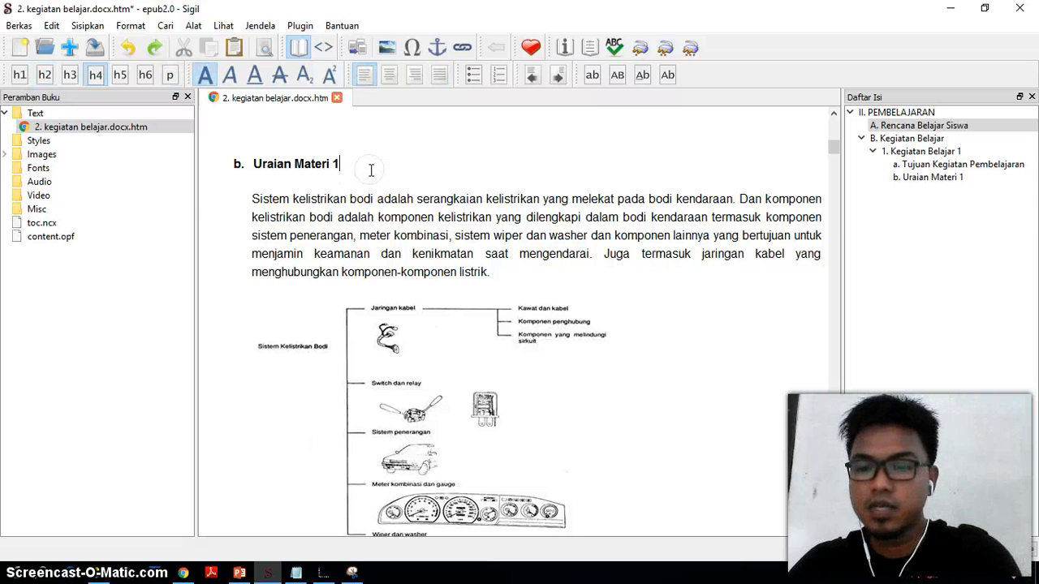
key("Return")
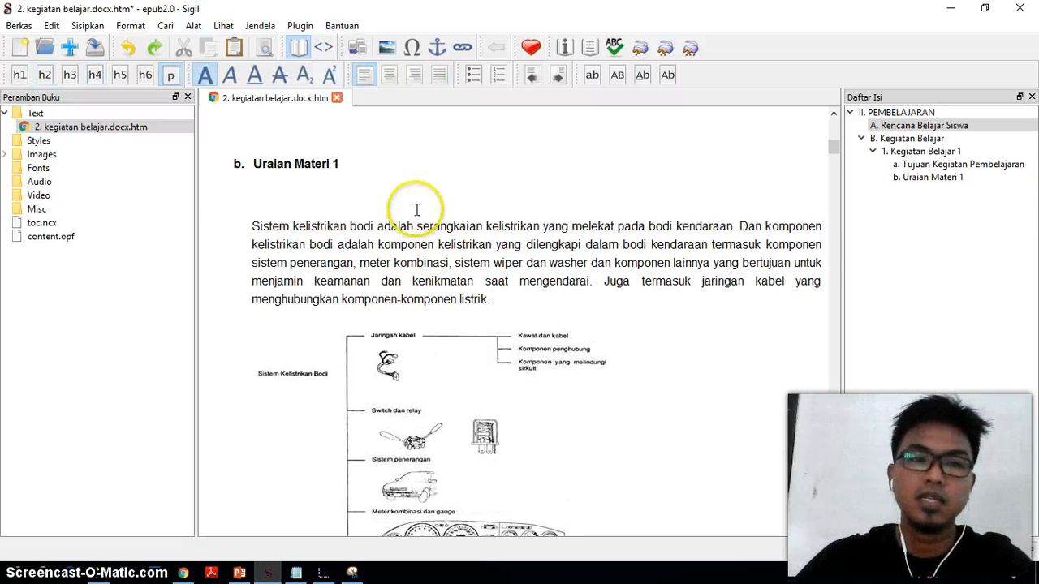
Insert the first "Free Online YouTube Downloader" video from the Video Pendukung kelistrikan folder into the empty paragraph.
left_click(387, 49)
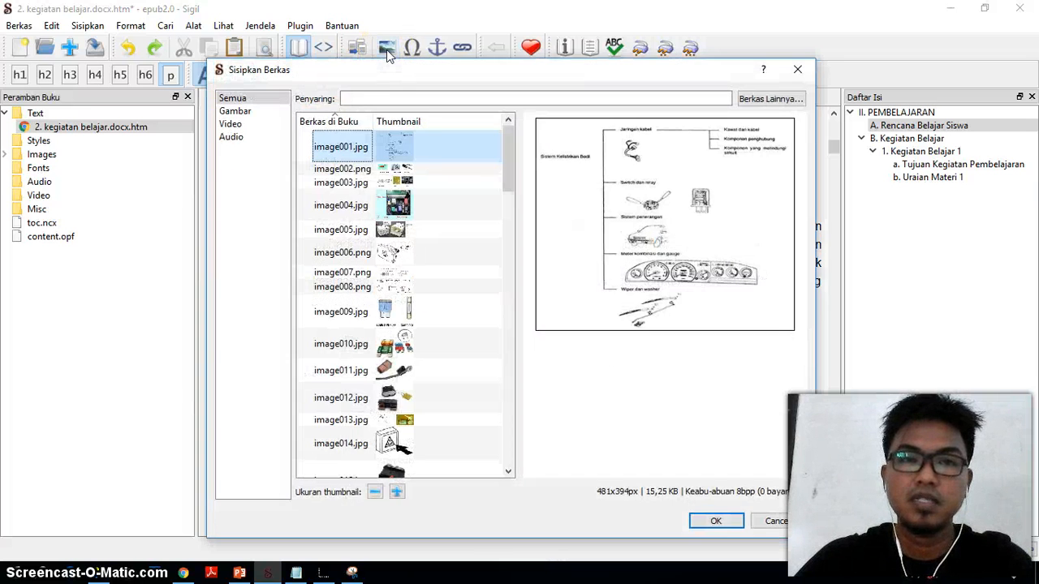
left_click(783, 97)
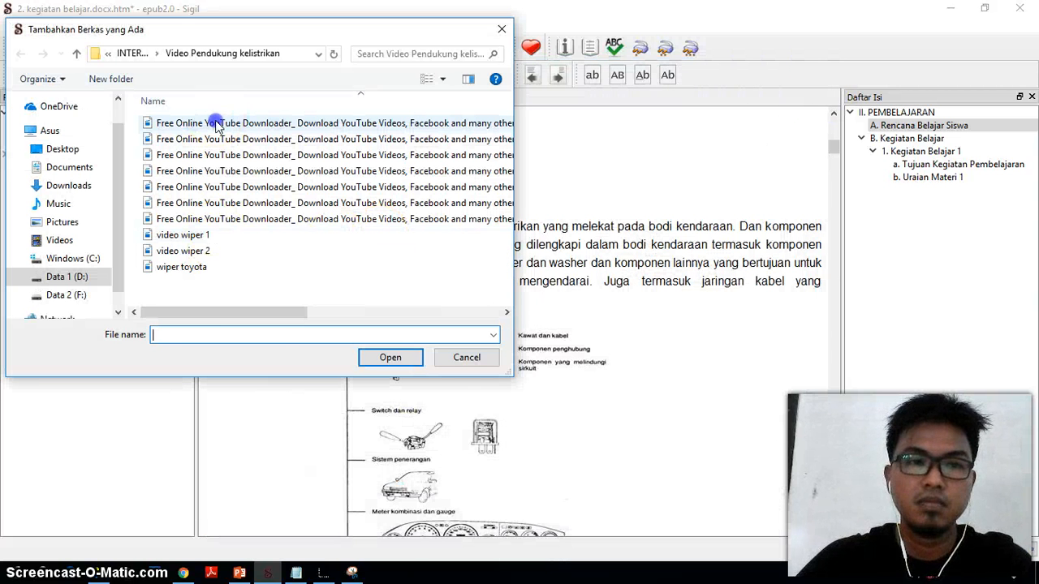
left_click(217, 123)
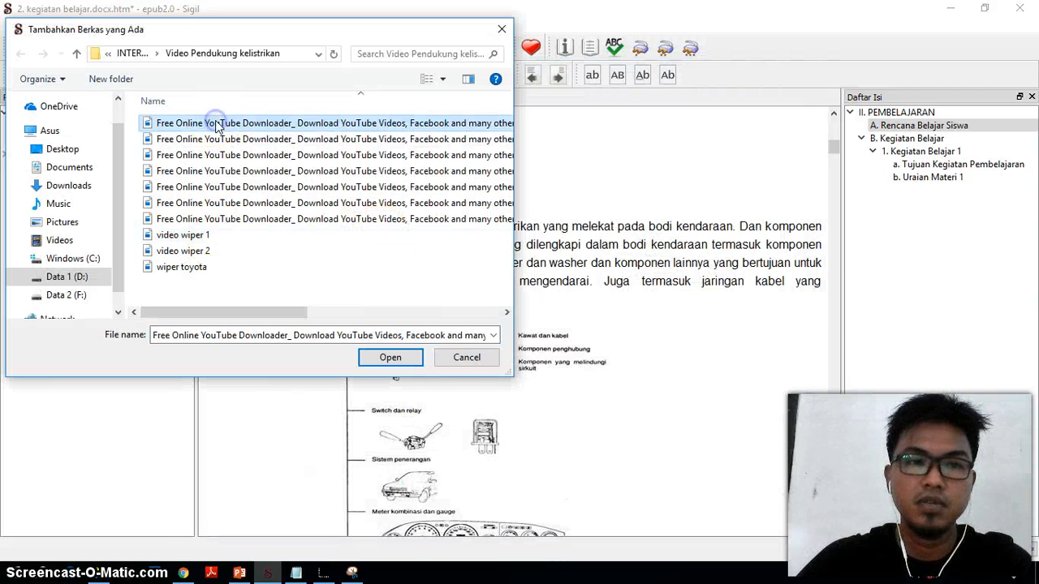
left_click(392, 358)
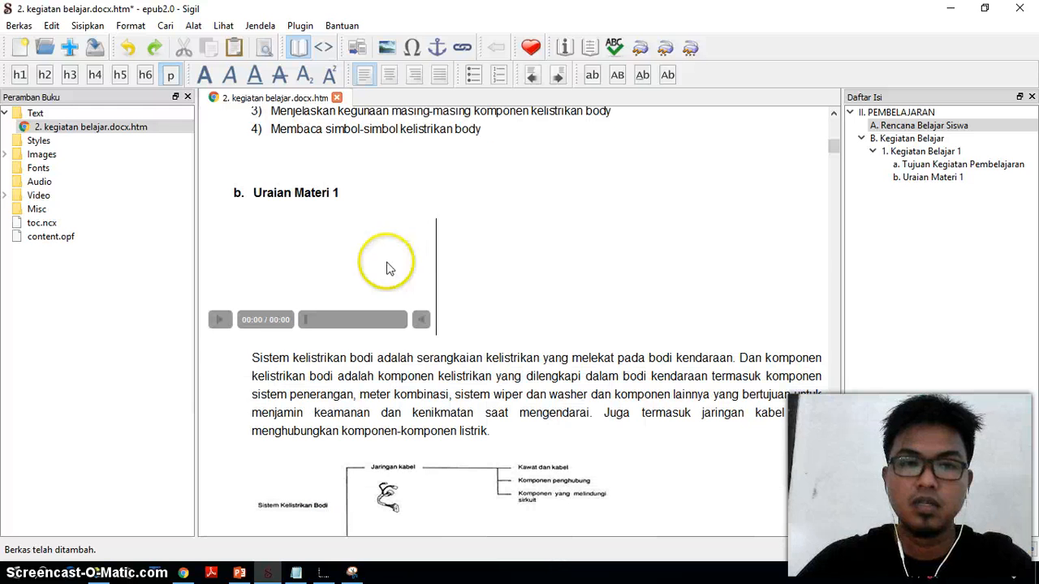
Play the embedded video below the heading "b. Uraian Materi 1" briefly and pause it.
left_click(219, 321)
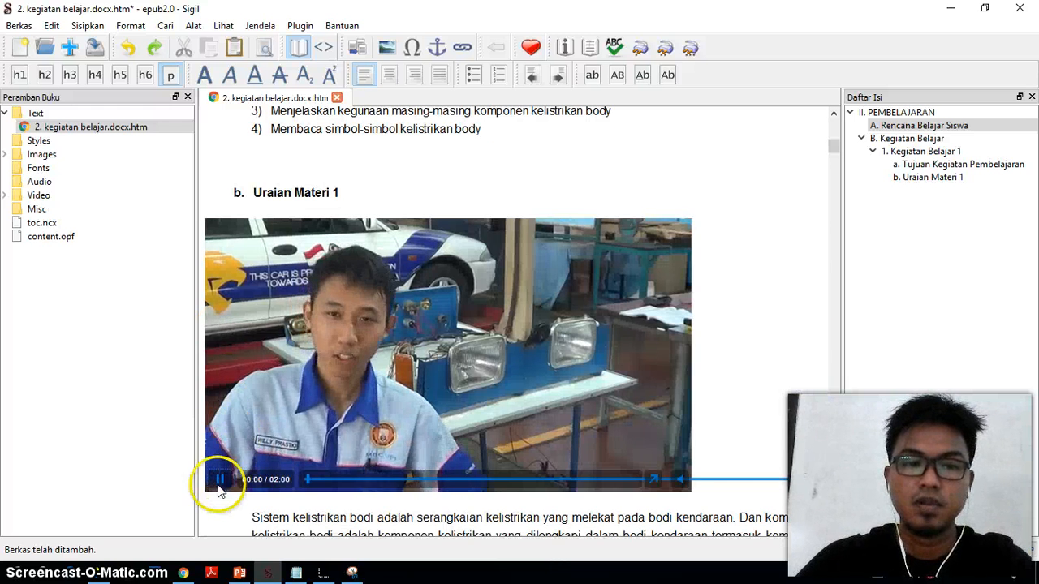
left_click(215, 484)
left_click(717, 340)
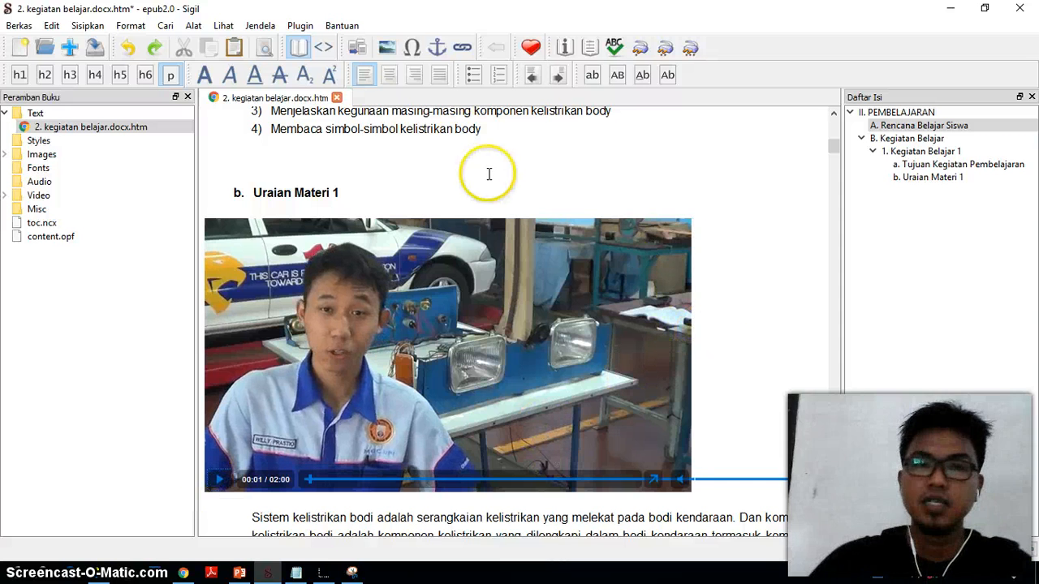
Copy height="70"width="70" from the Notepad note into the video tag in Code View, directly after controls="controls".
left_click(326, 48)
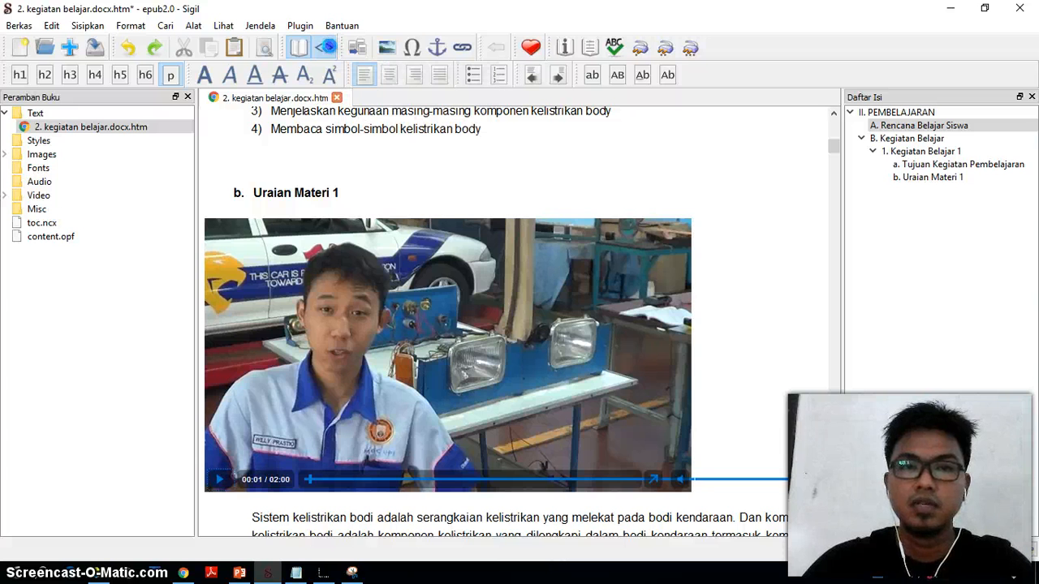
left_click(297, 574)
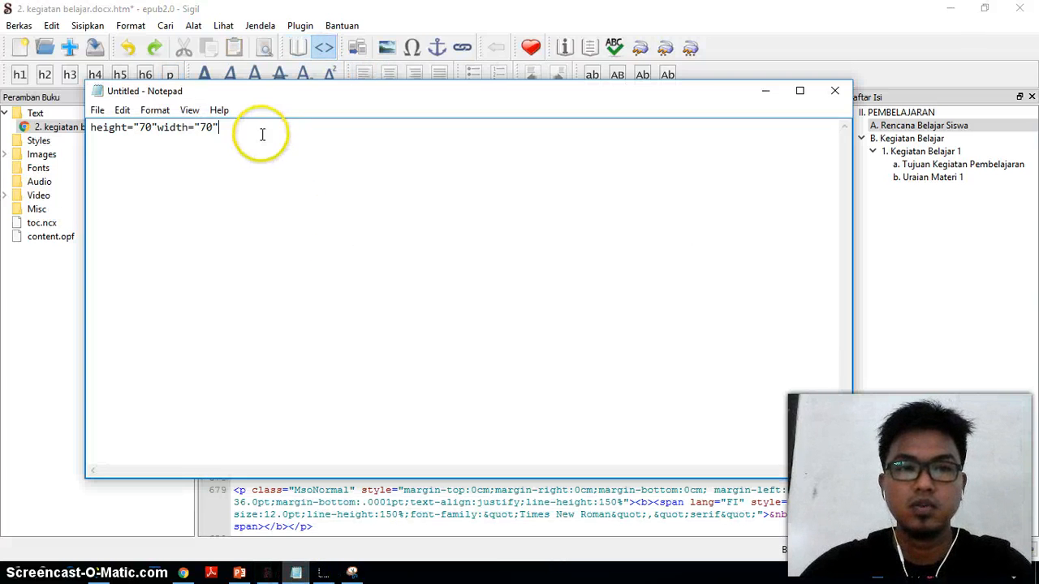
left_click_drag(262, 132, 74, 134)
key("ctrl+c")
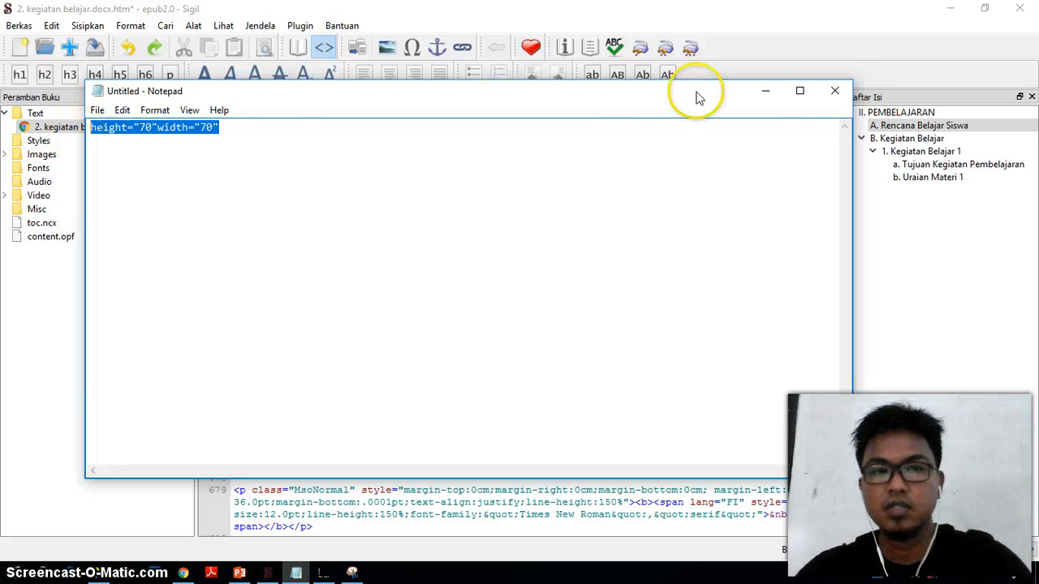
left_click(766, 92)
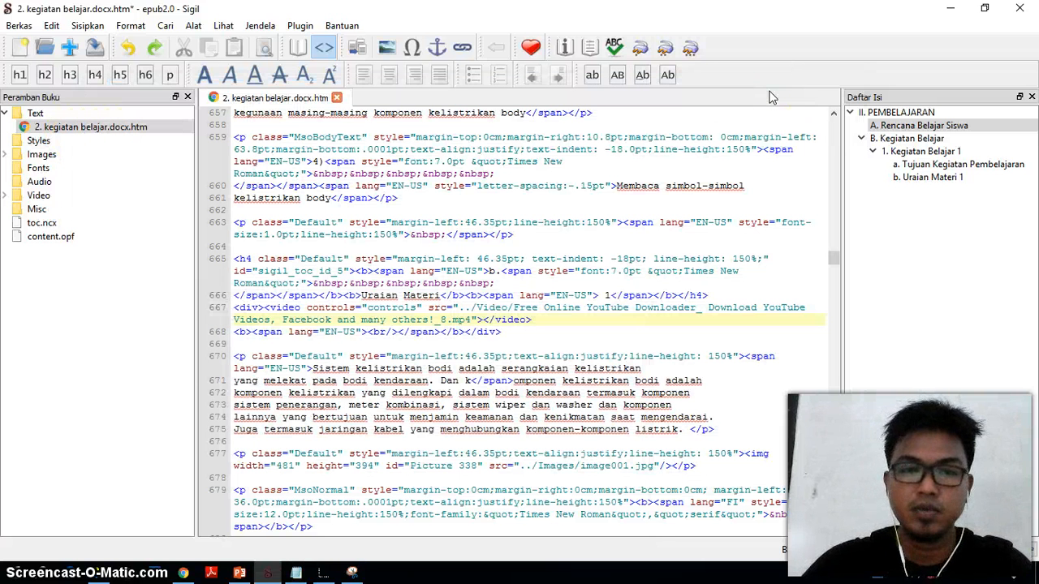
left_click(423, 308)
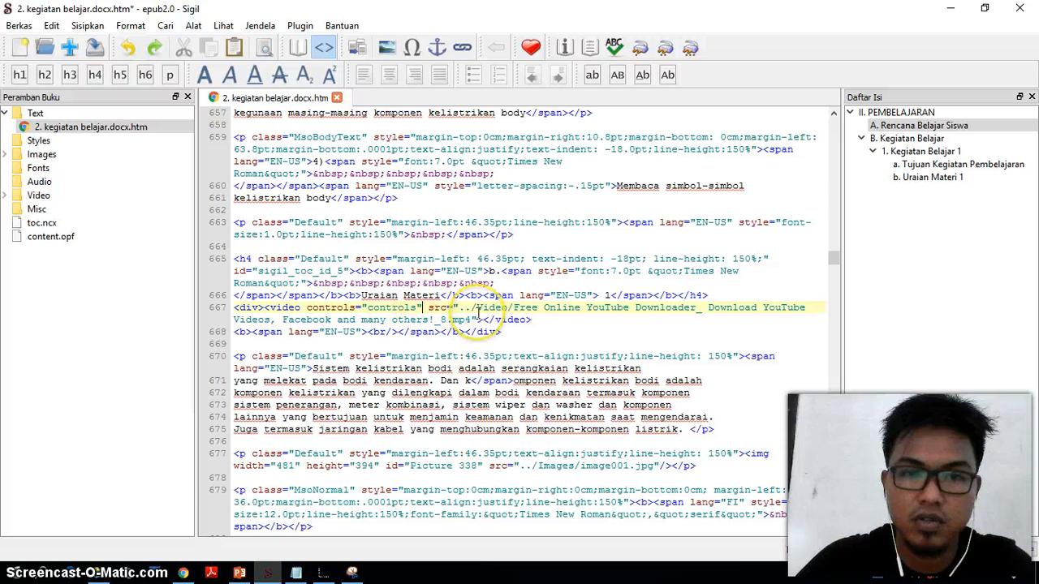
key("ctrl+v")
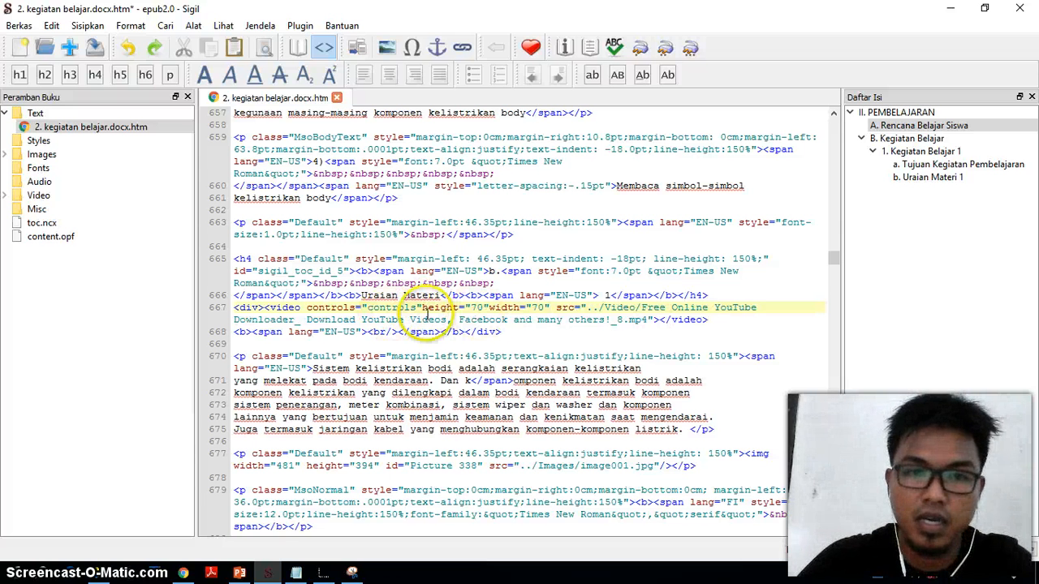
Add a space before the height attribute in the video tag and set both its height and width to 70%.
left_click(423, 308)
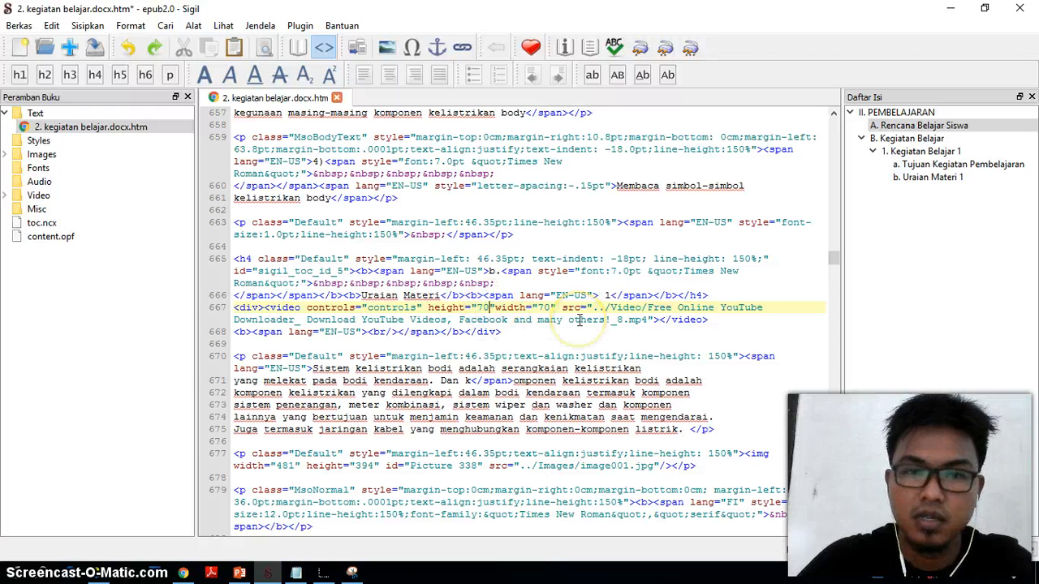
type("%")
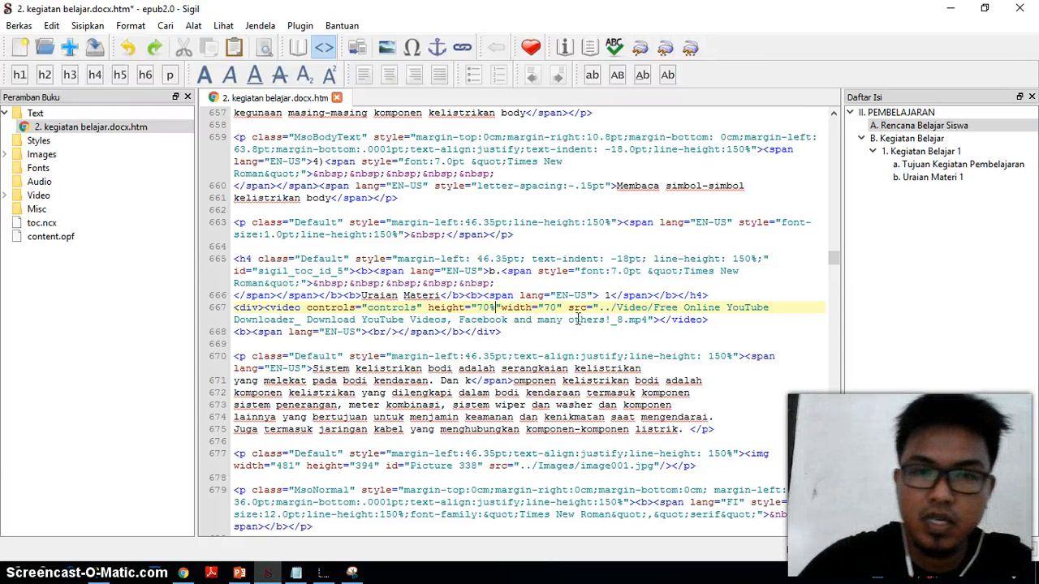
left_click(558, 307)
type("%")
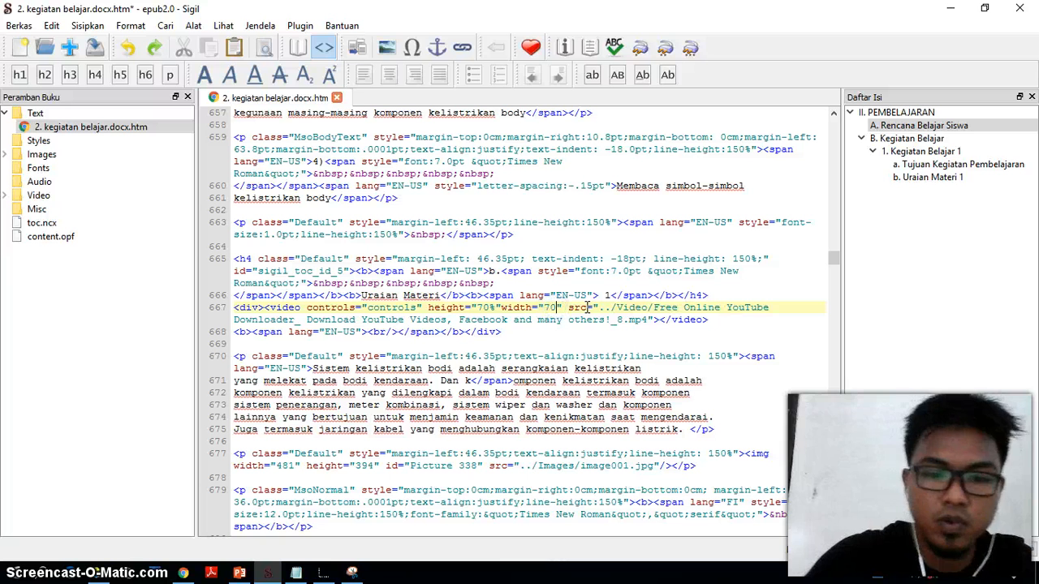
type("%")
left_click(126, 58)
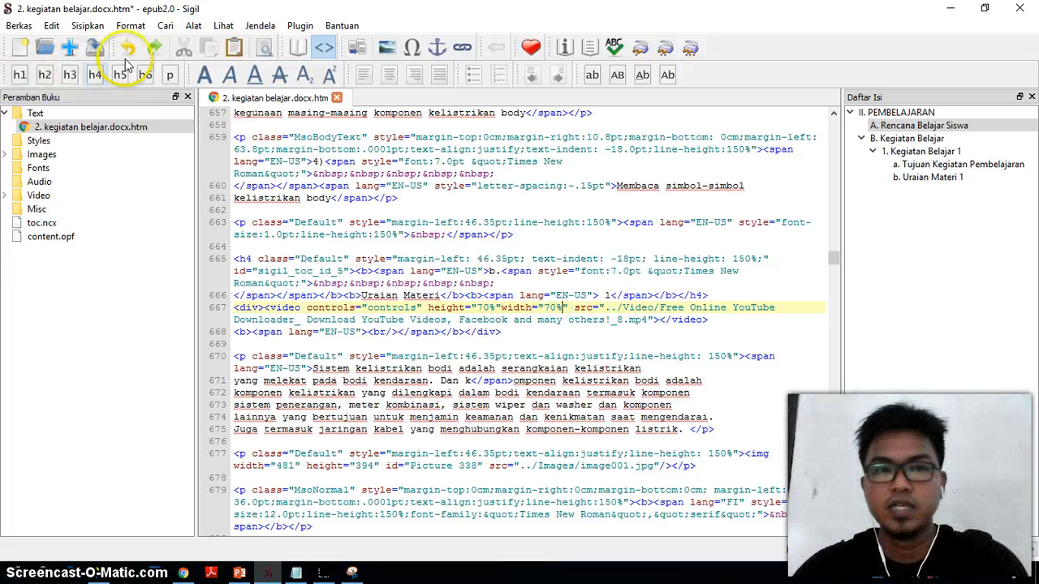
Repair the document's malformed markup automatically and return to Book View.
left_click(296, 51)
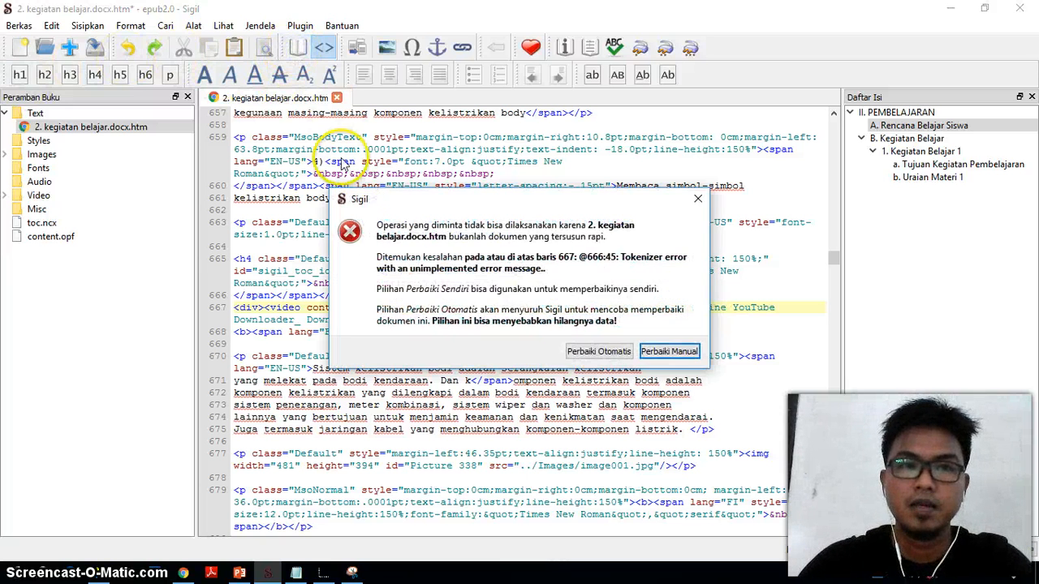
left_click(653, 353)
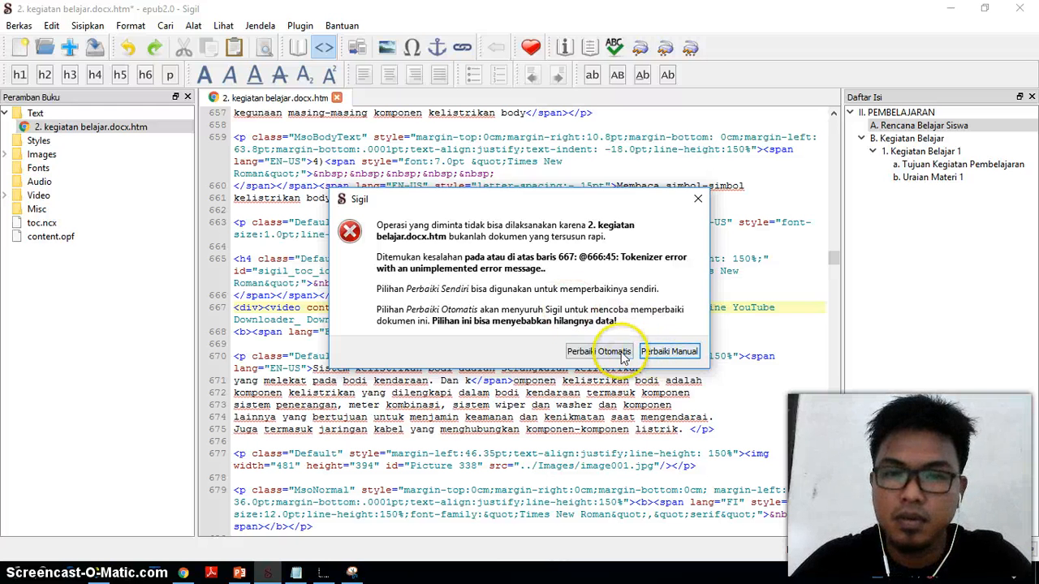
left_click(614, 351)
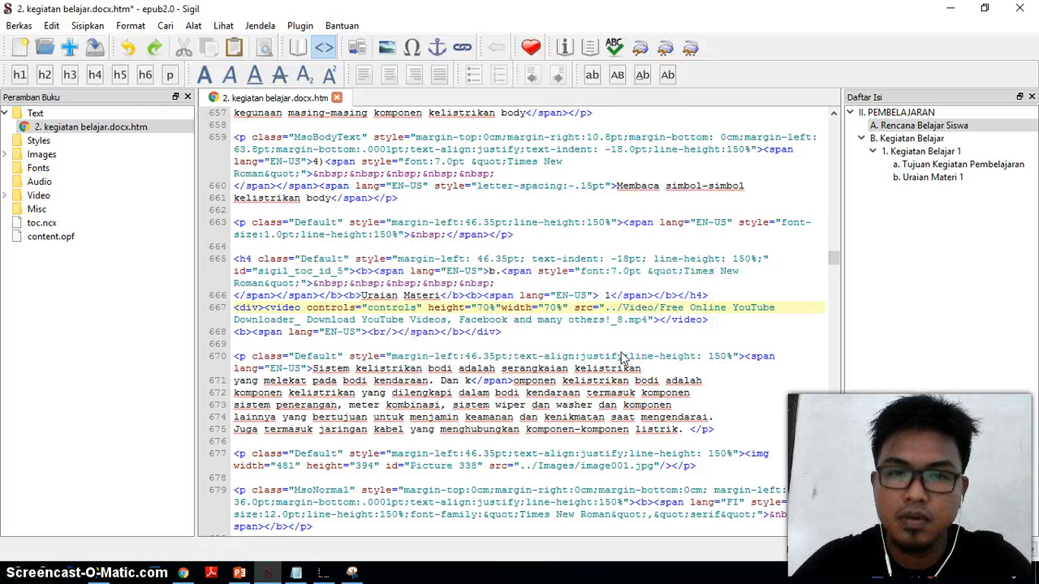
left_click(297, 49)
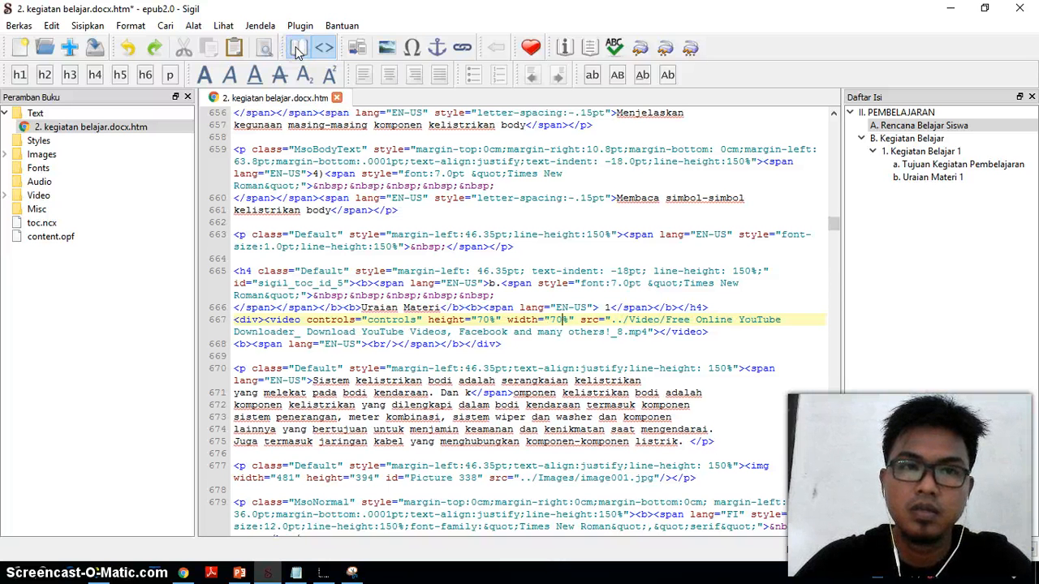
Check the resized video below "b. Uraian Materi 1" and go back to the beginning of the document.
scroll(550, 363, "down", 3)
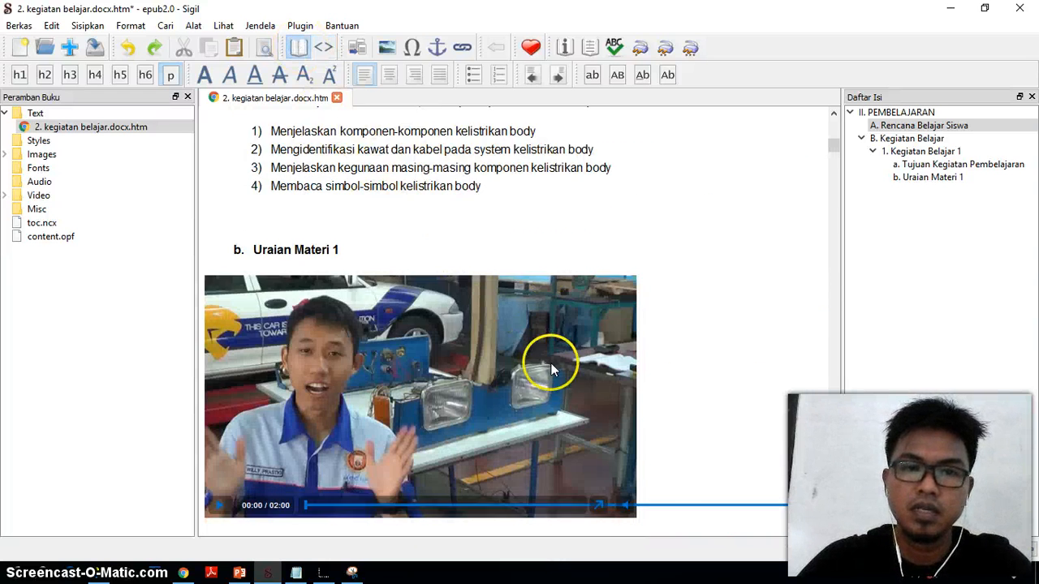
scroll(402, 309, "up", 5)
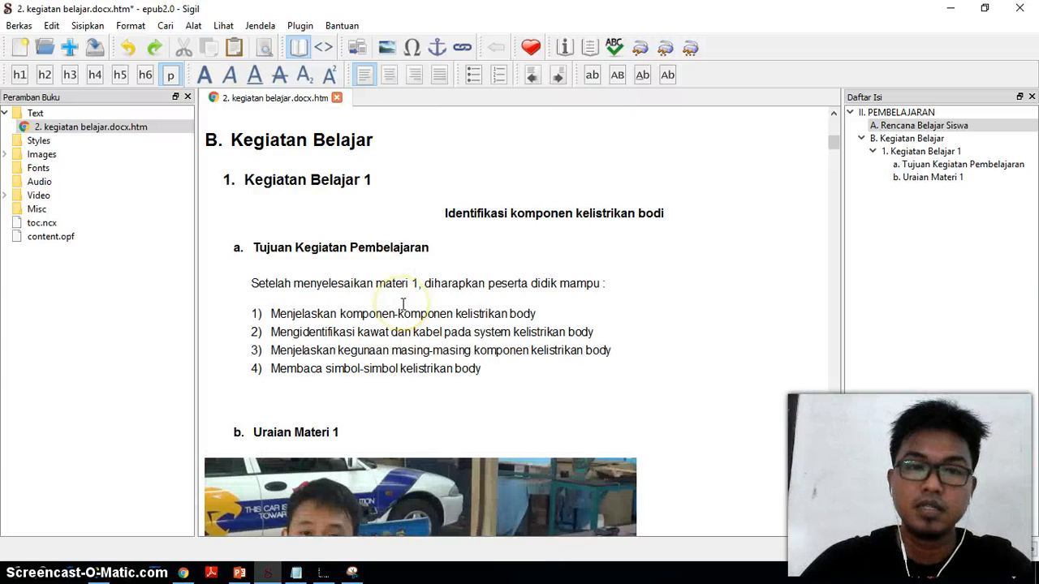
scroll(402, 304, "down", 4)
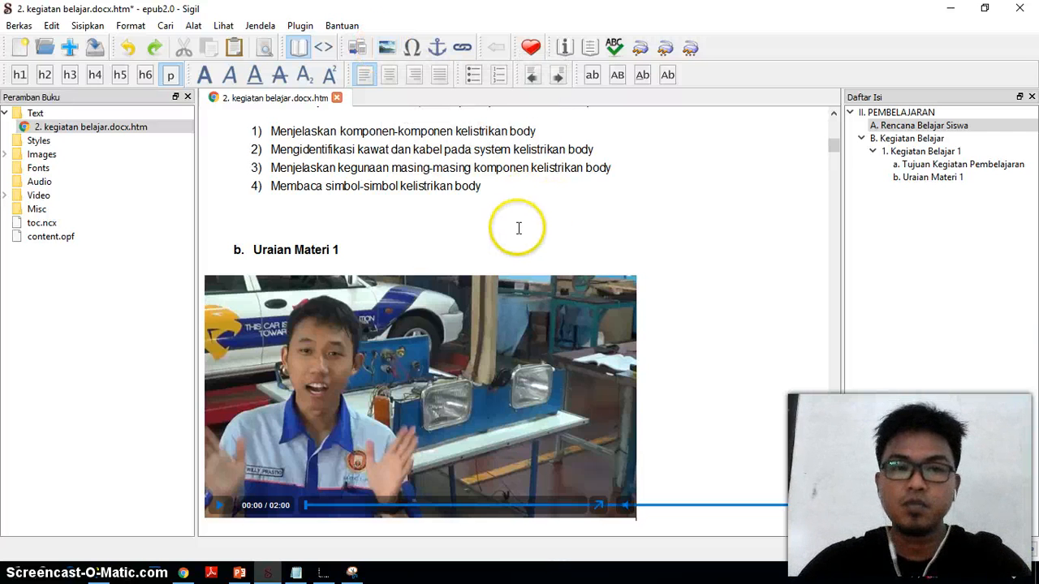
left_click(483, 186)
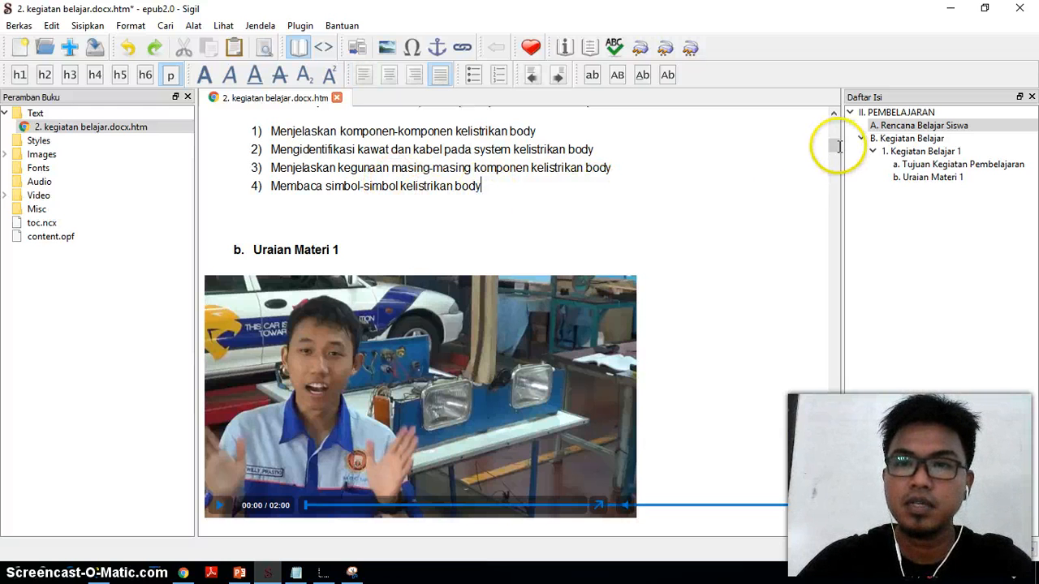
left_click_drag(840, 146, 834, 126)
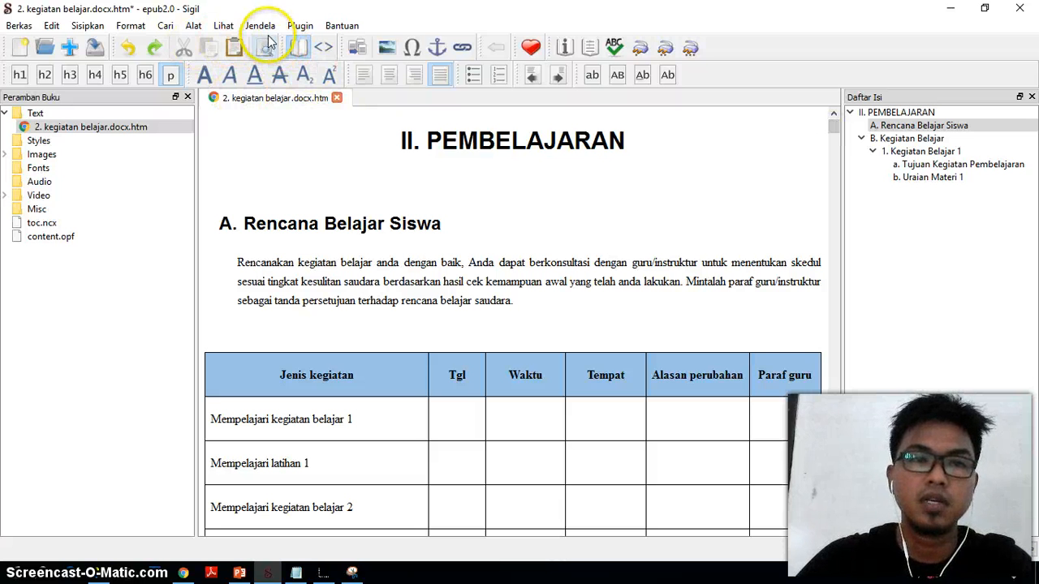
left_click(197, 27)
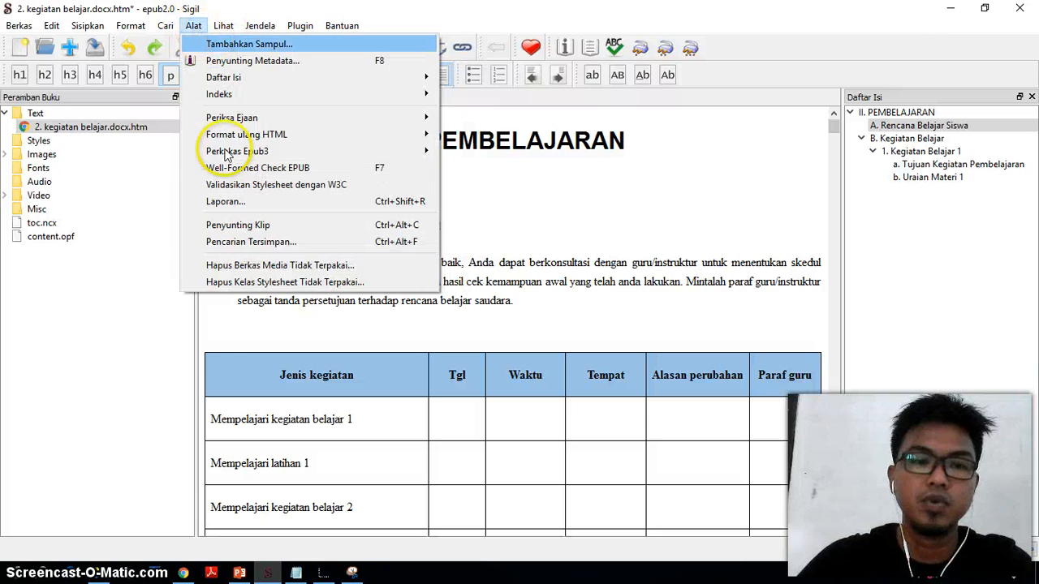
Switch to PowerPoint and create a new presentation from the green Facet template.
left_click(240, 574)
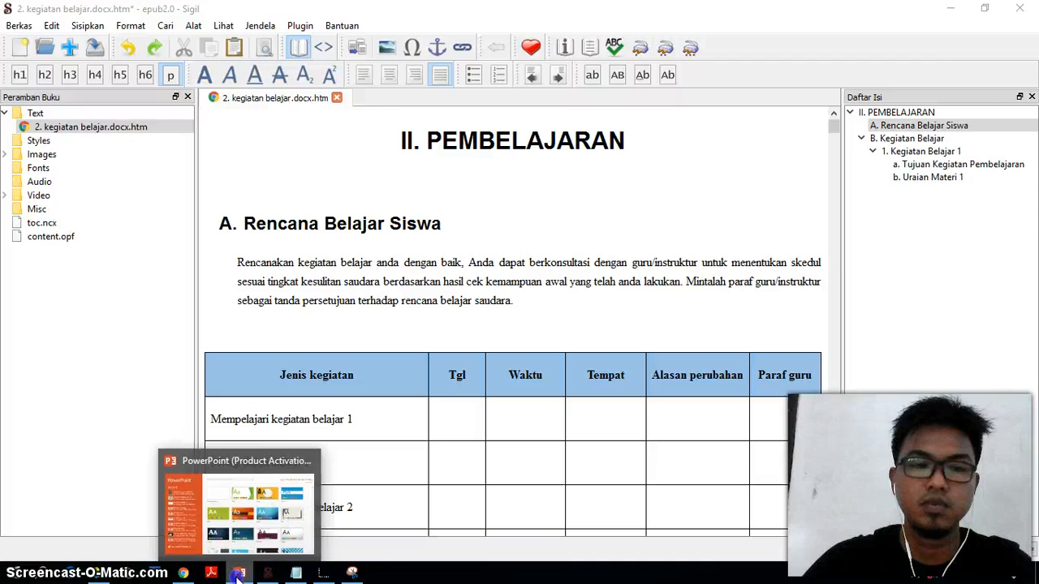
left_click(236, 577)
left_click(239, 572)
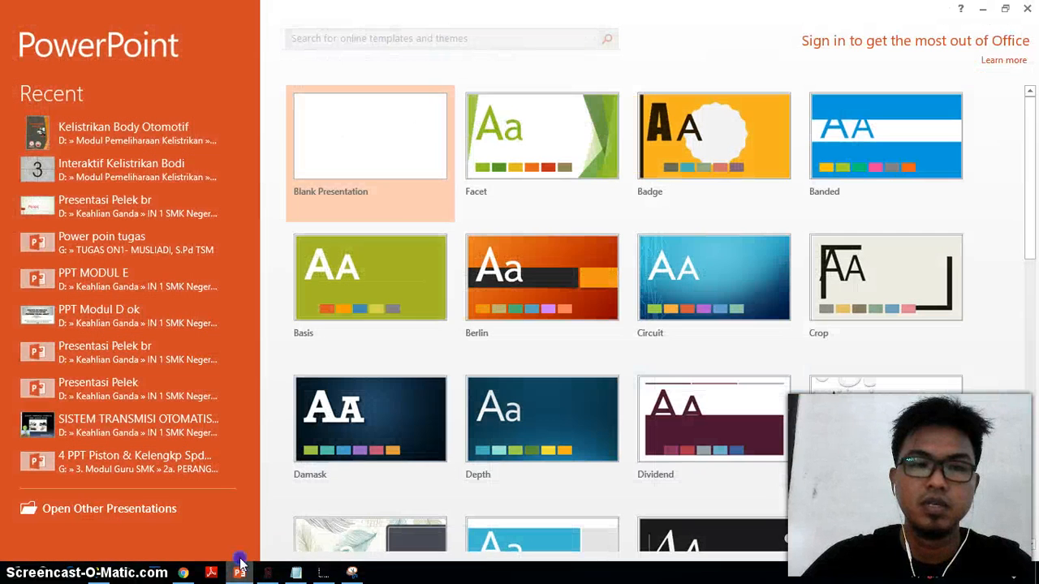
left_click(518, 146)
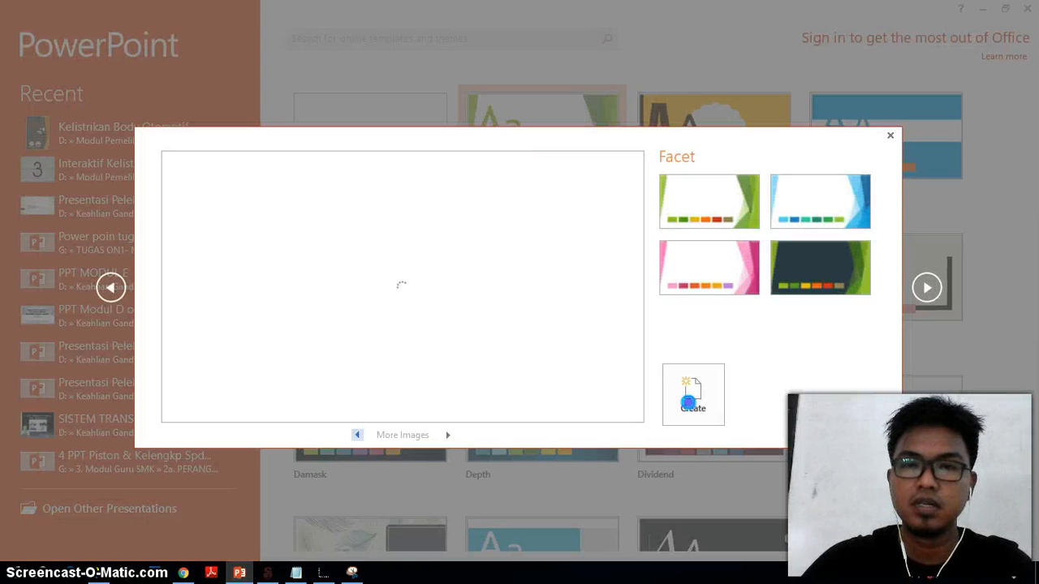
left_click(694, 395)
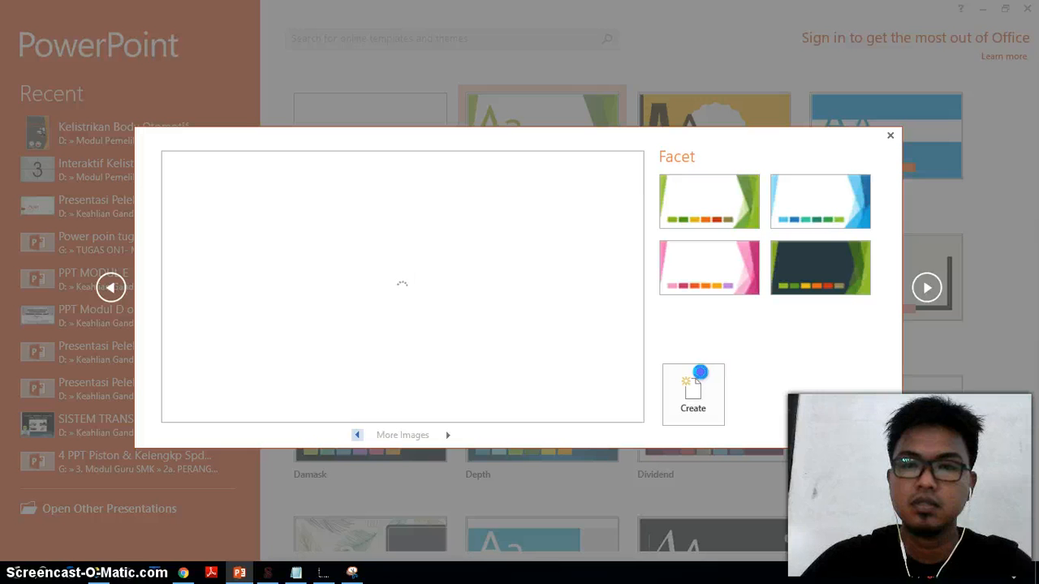
left_click(690, 397)
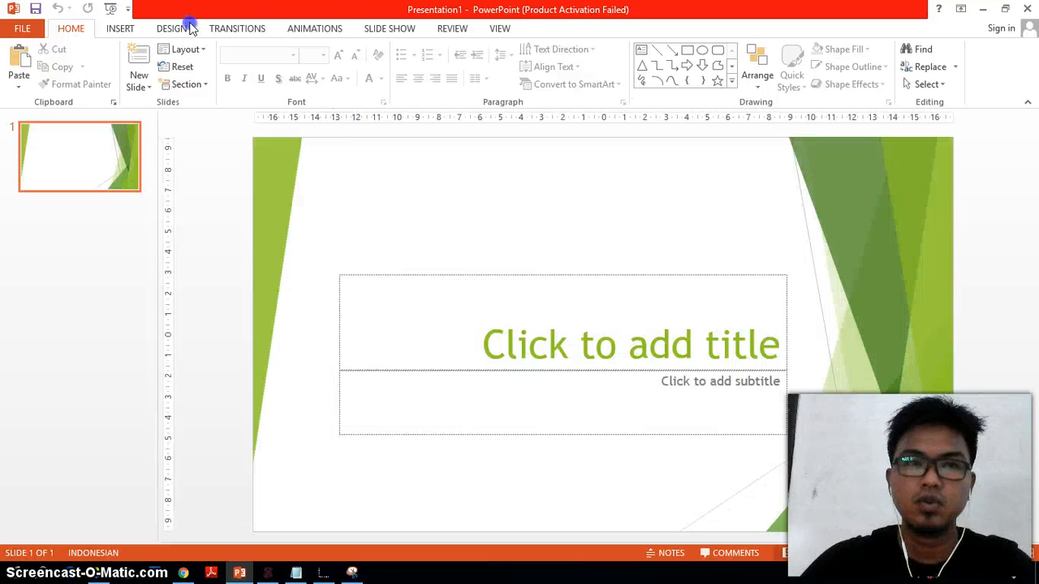
Open the slide size options for the new presentation.
left_click(175, 28)
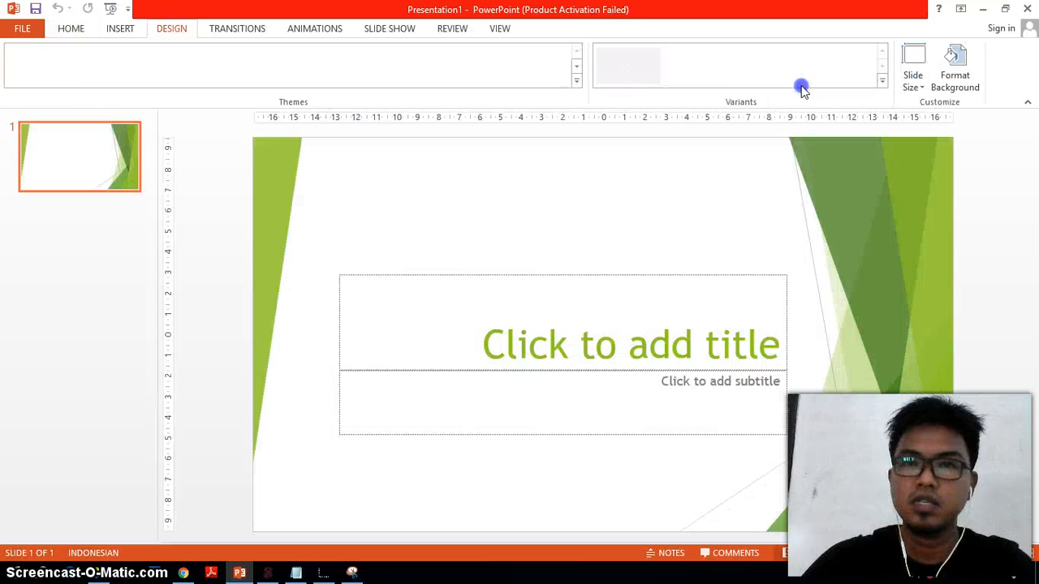
left_click(909, 85)
left_click(928, 171)
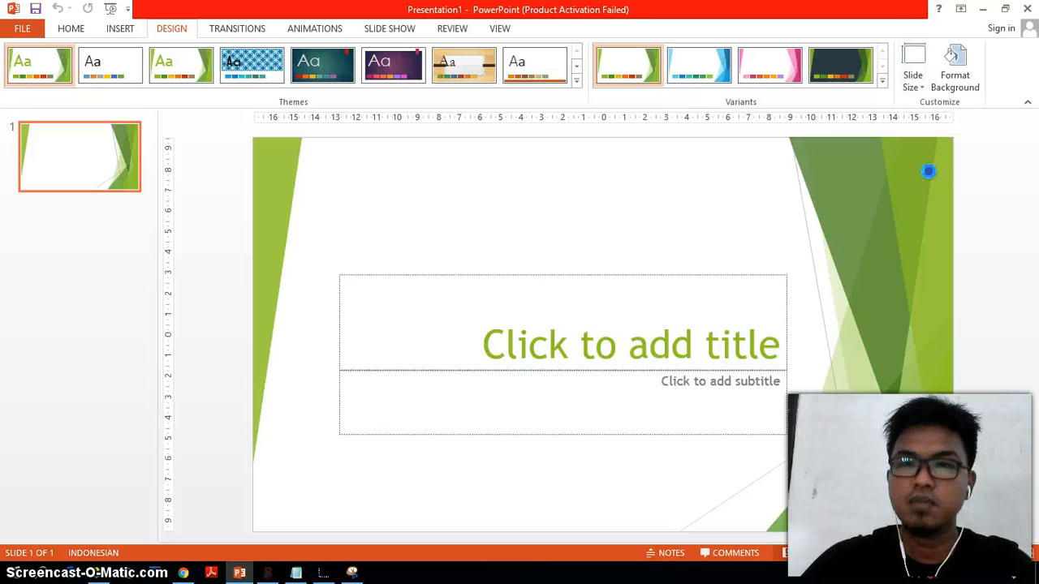
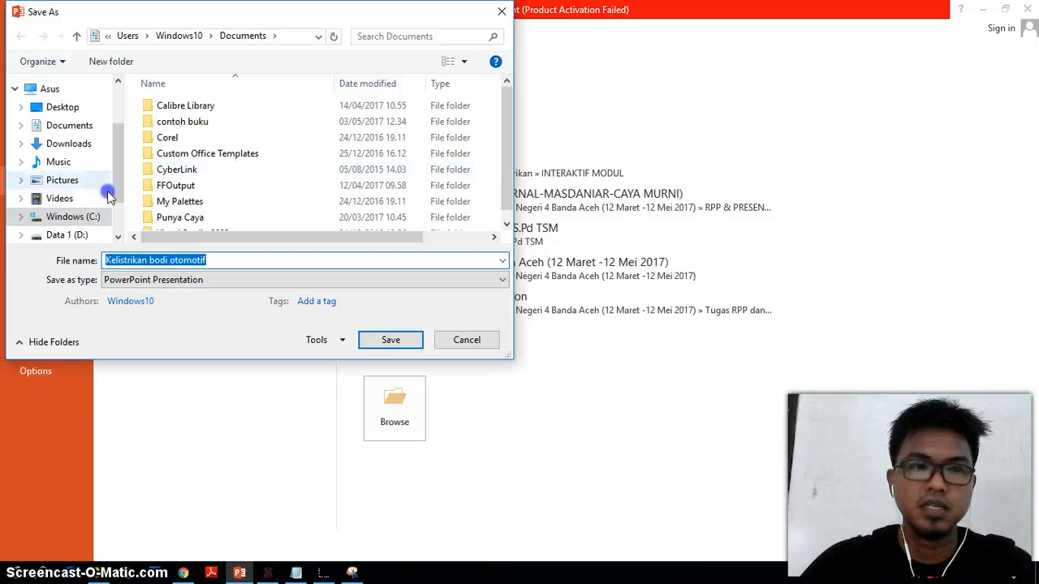
Save the presentation as the JPEG image "Kelistrikan bodi otomotif" in the Contoh buku folder on drive D.
left_click(86, 234)
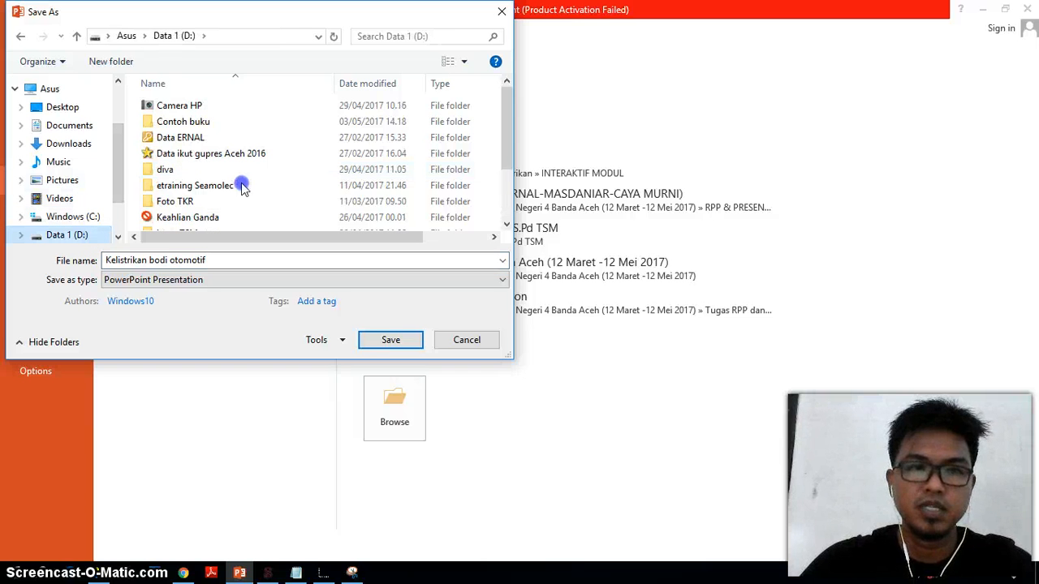
mouse_move(510, 118)
left_mouse_down()
mouse_move(508, 158)
mouse_move(508, 126)
left_mouse_up()
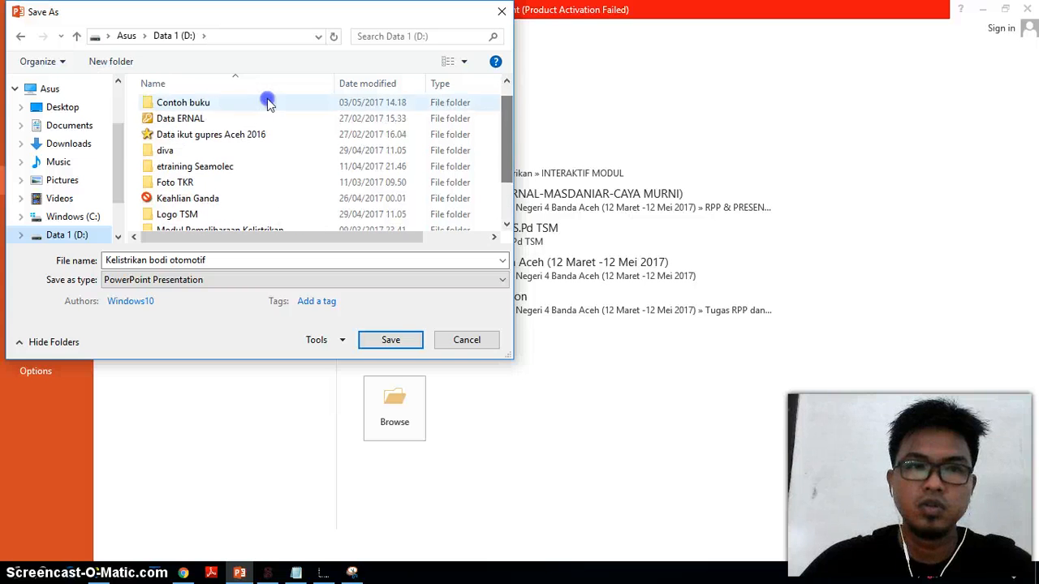
double_click(204, 103)
left_click(128, 282)
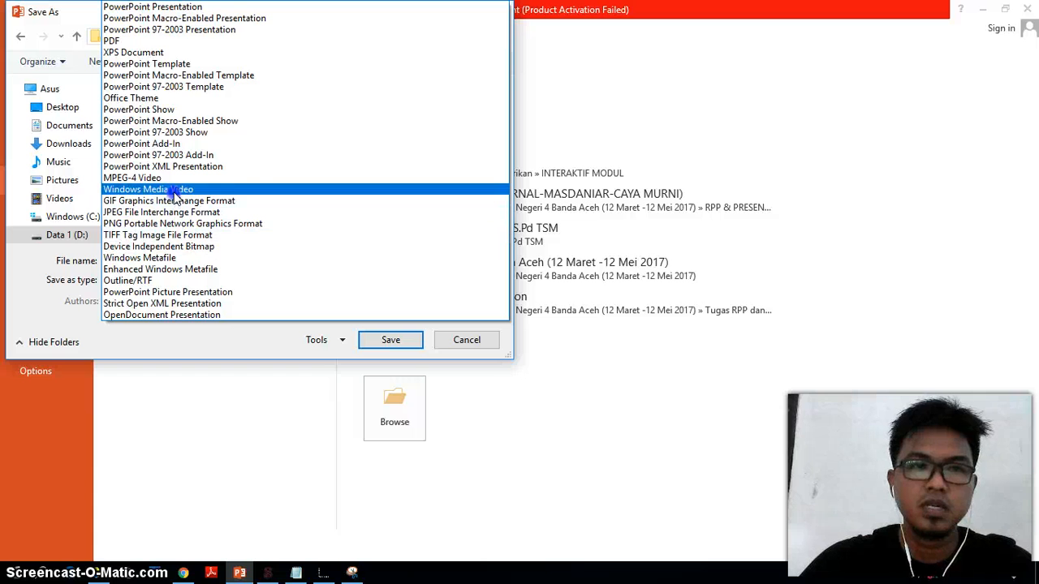
left_click(172, 213)
left_click(371, 344)
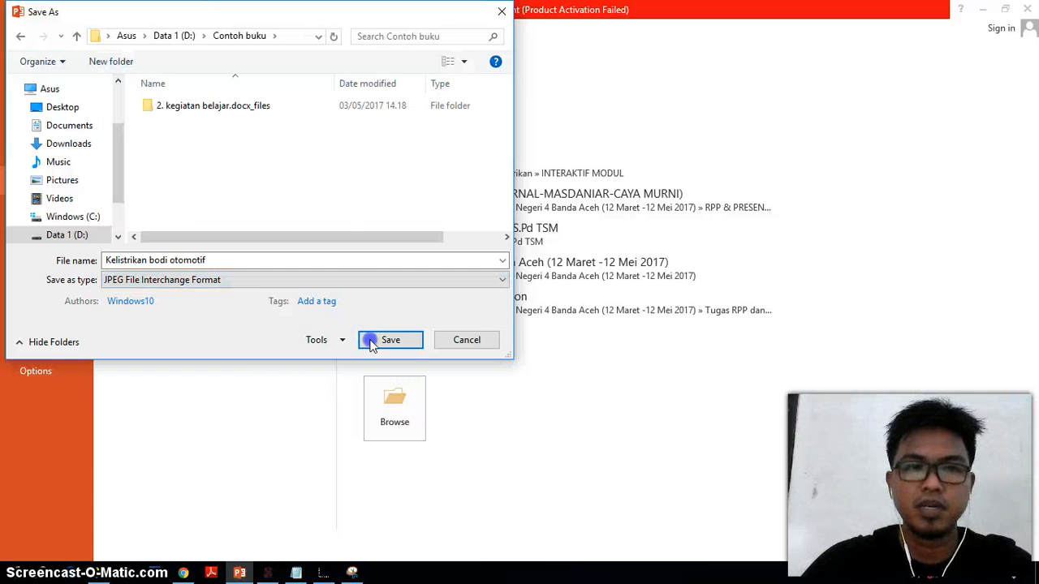
left_click(386, 348)
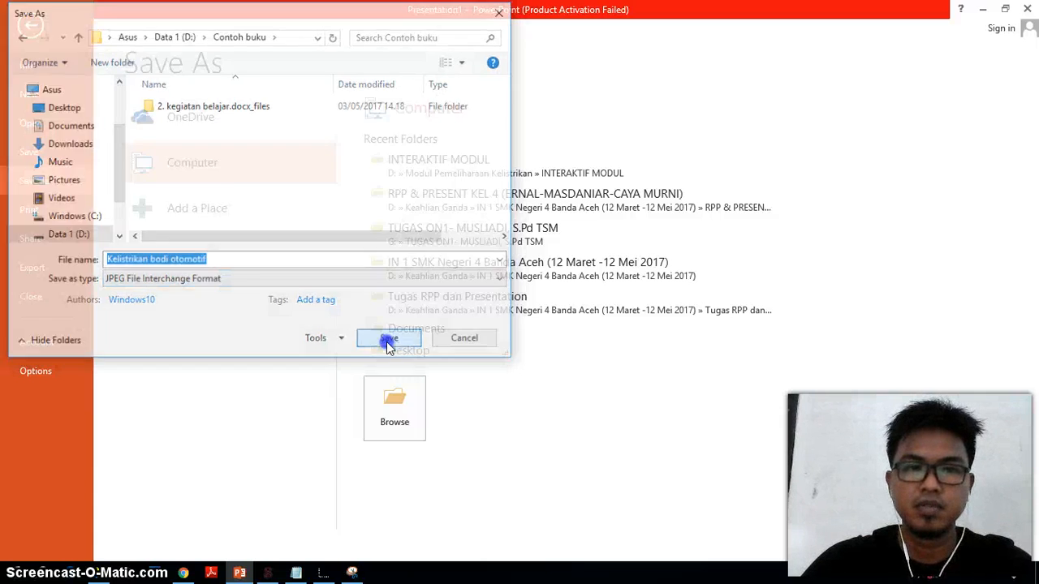
Export all slides of the presentation as JPEG images.
left_click(438, 331)
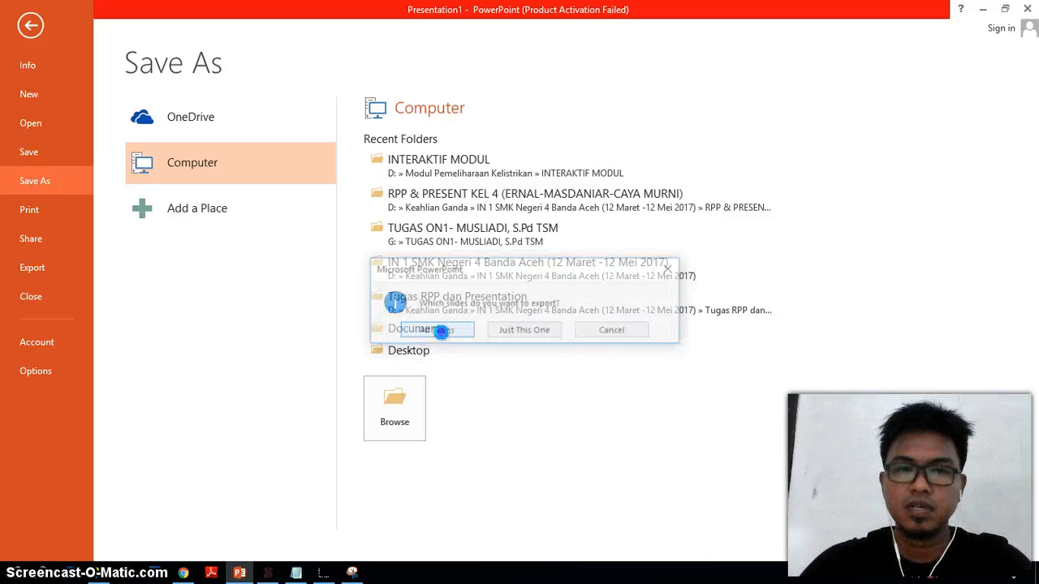
left_click(519, 331)
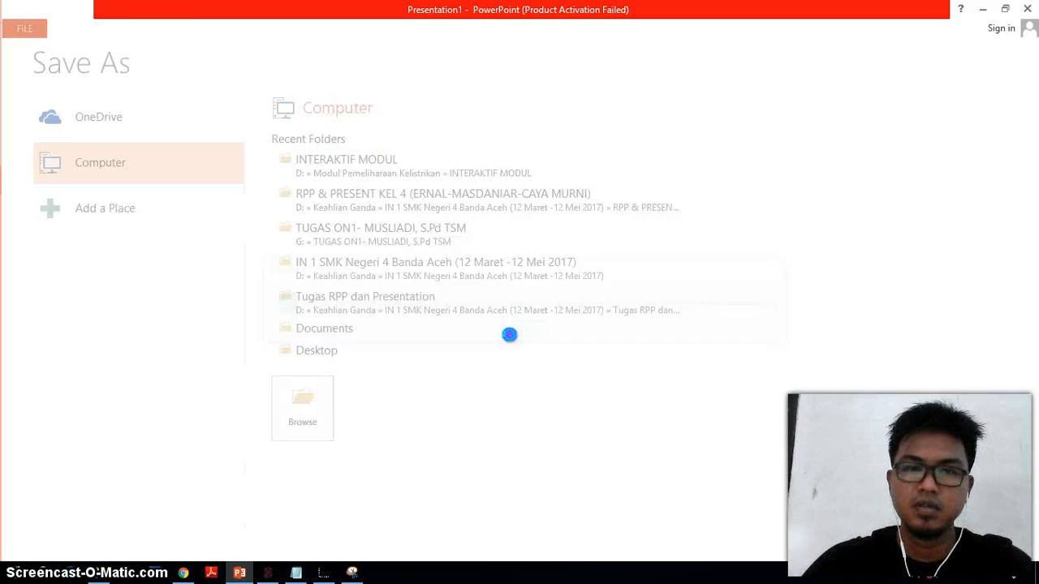
left_click(269, 573)
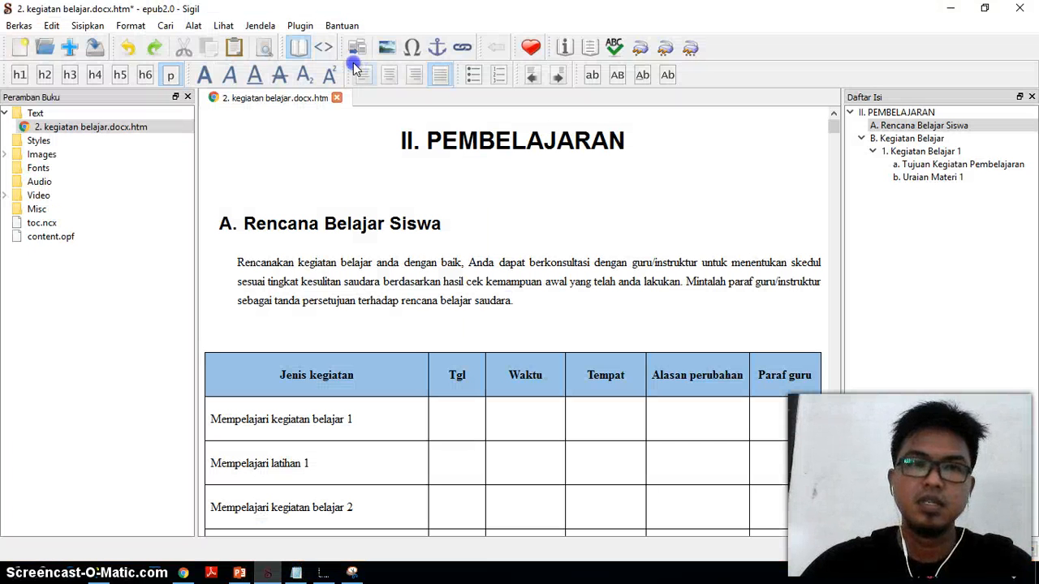
left_click(194, 27)
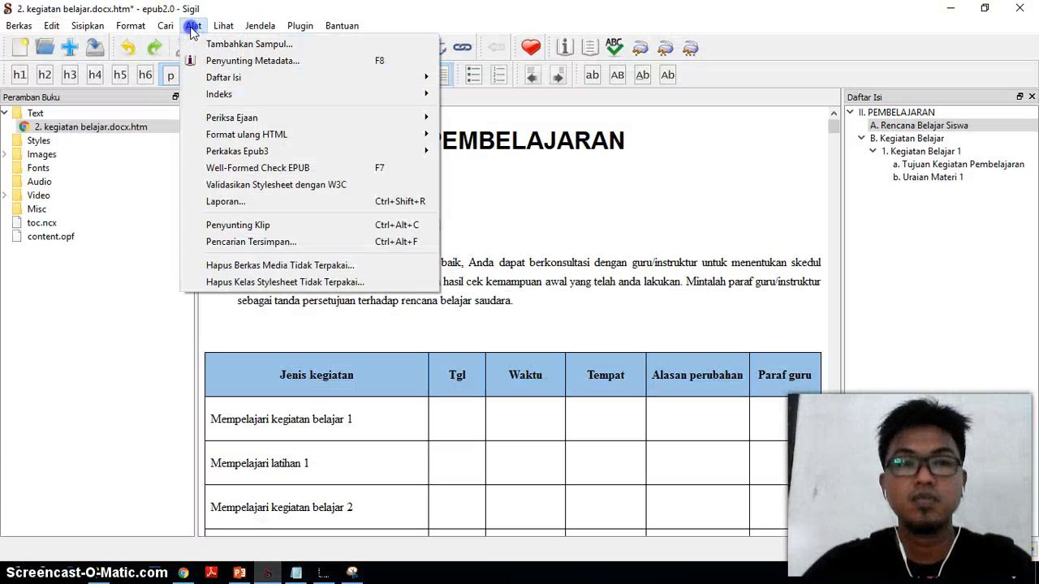
left_click(226, 44)
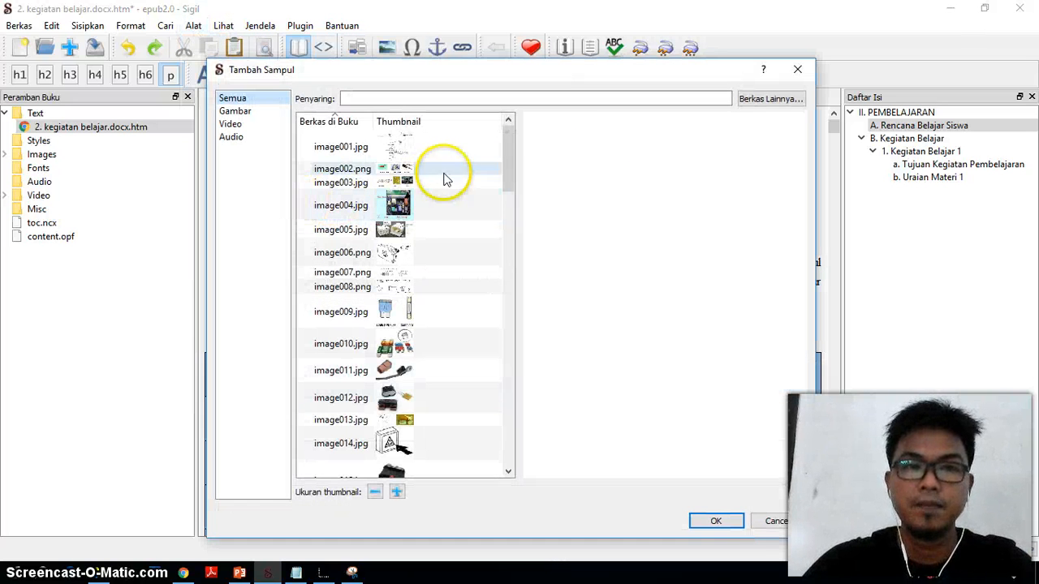
left_click(768, 99)
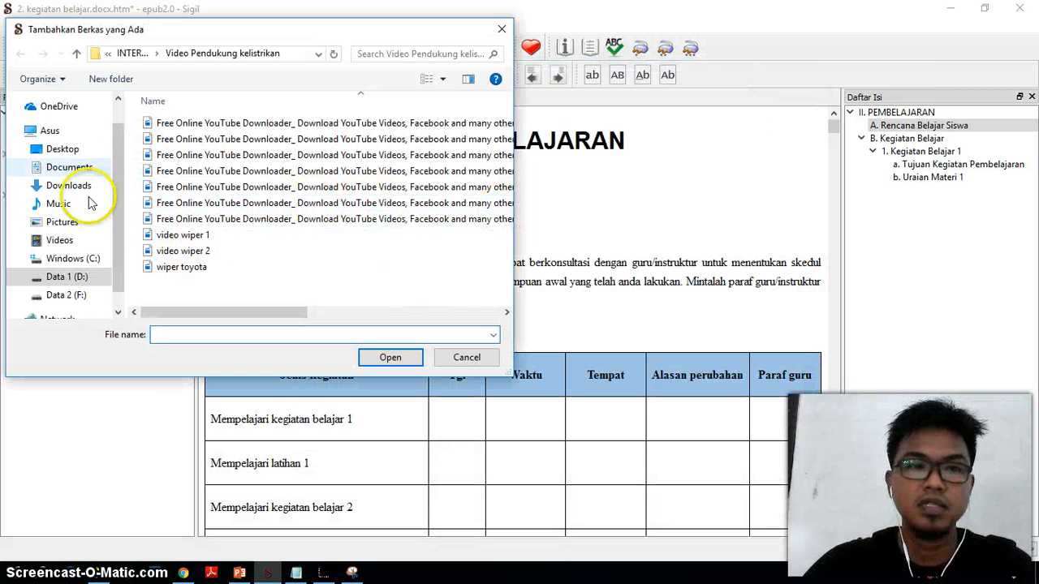
left_click(79, 280)
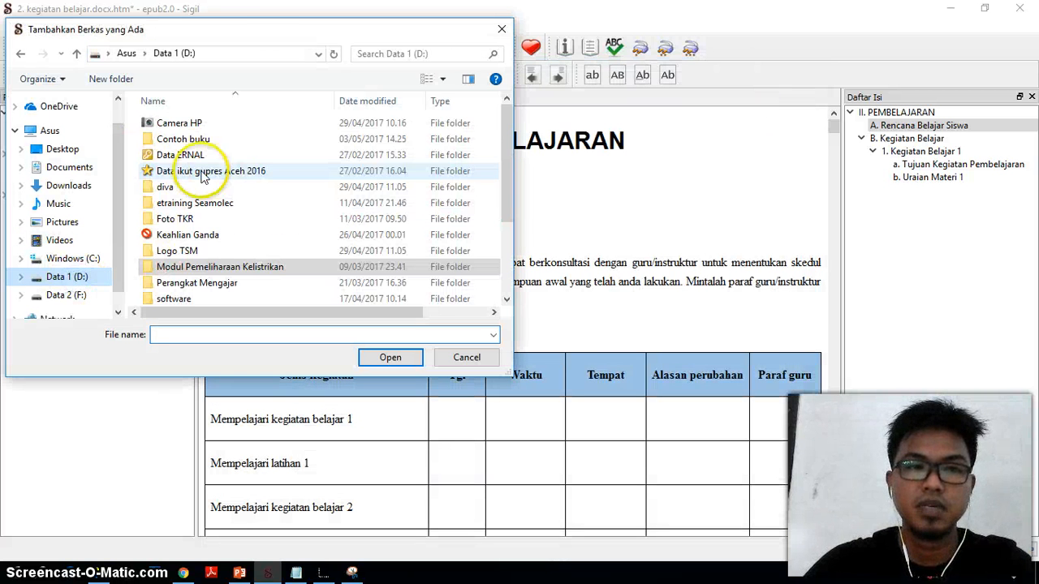
double_click(186, 139)
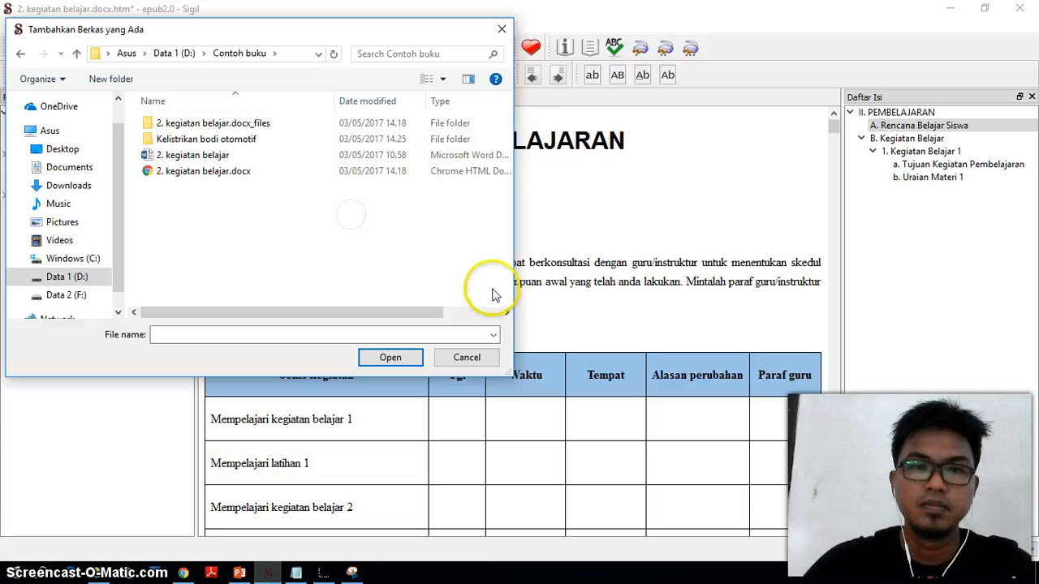
left_click(503, 312)
left_click(502, 311)
left_click(502, 311)
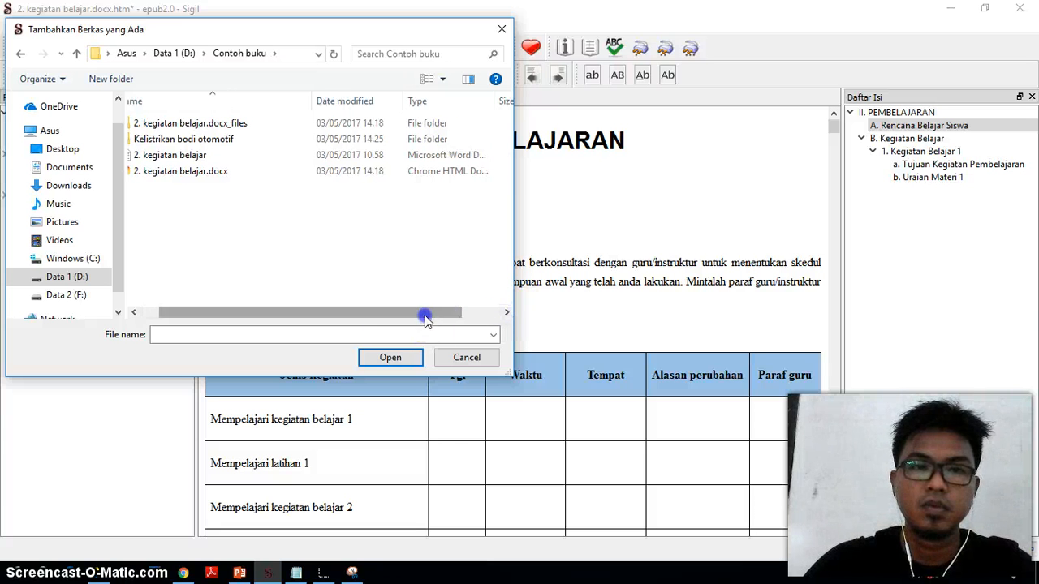
left_click_drag(425, 318, 301, 285)
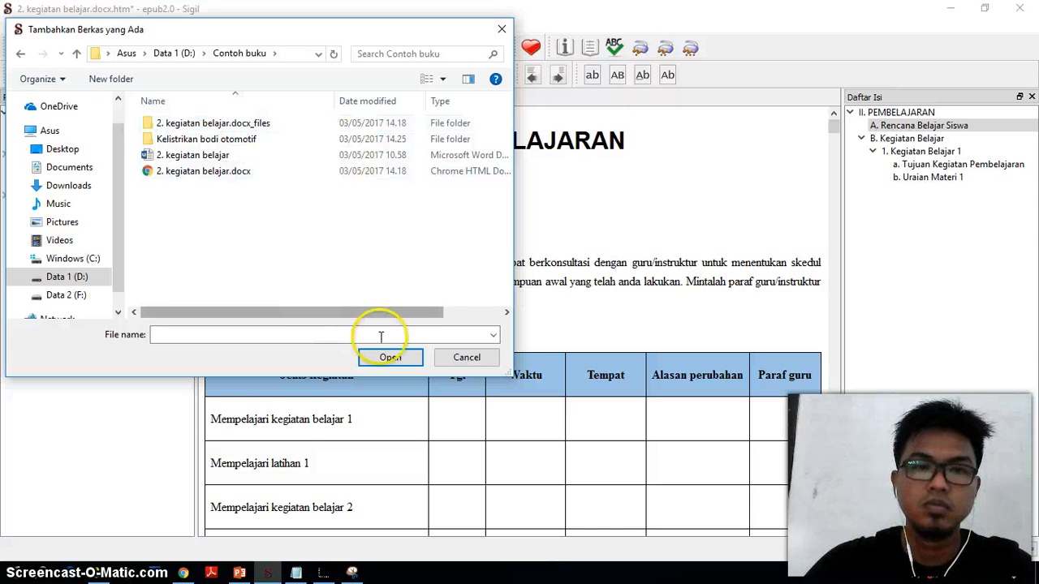
left_click(299, 336)
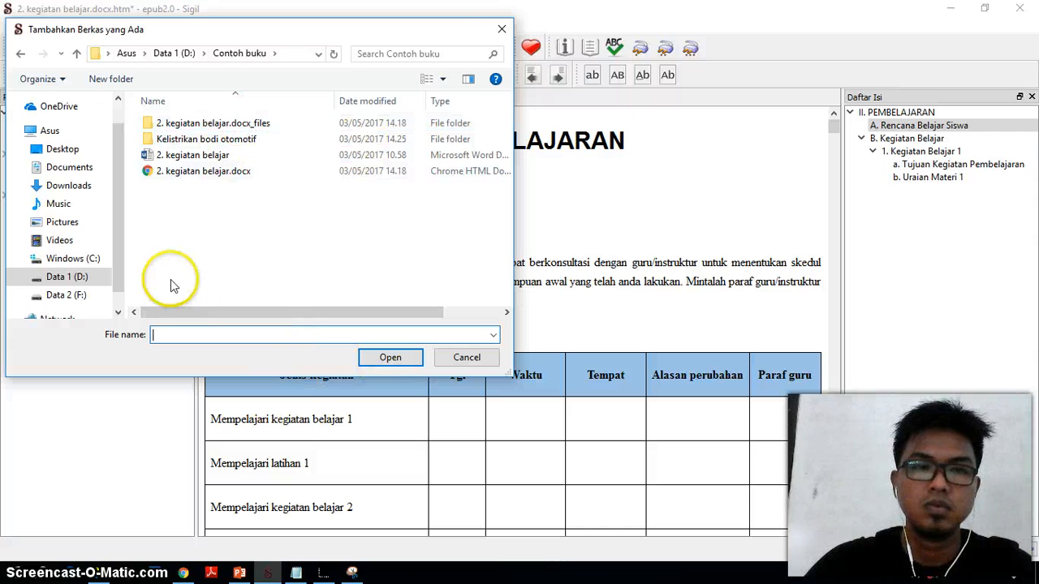
left_click(501, 30)
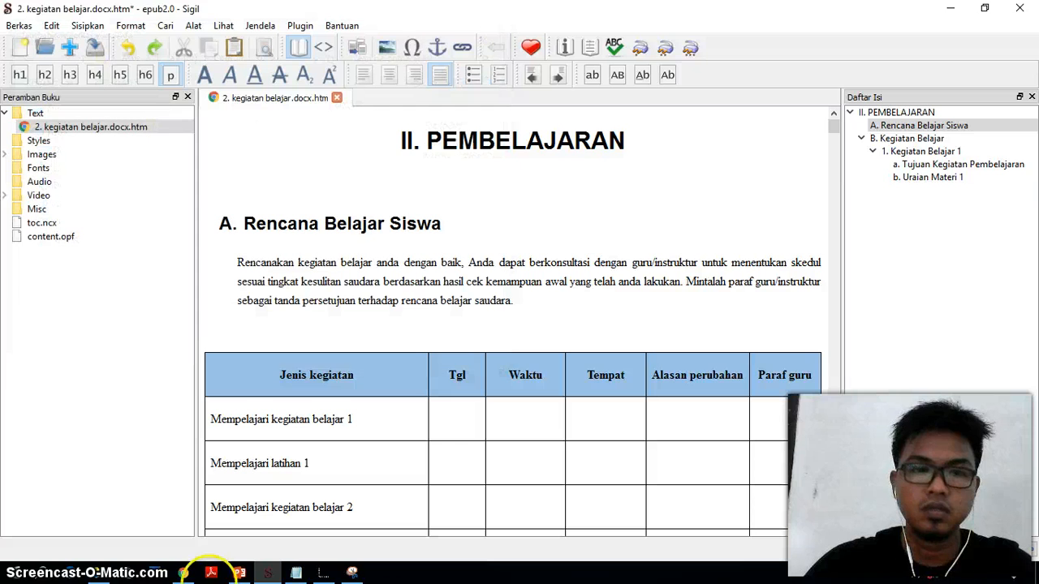
Switch to File Explorer and look in the Contoh buku folder on drive D for the exported cover image.
left_click(123, 568)
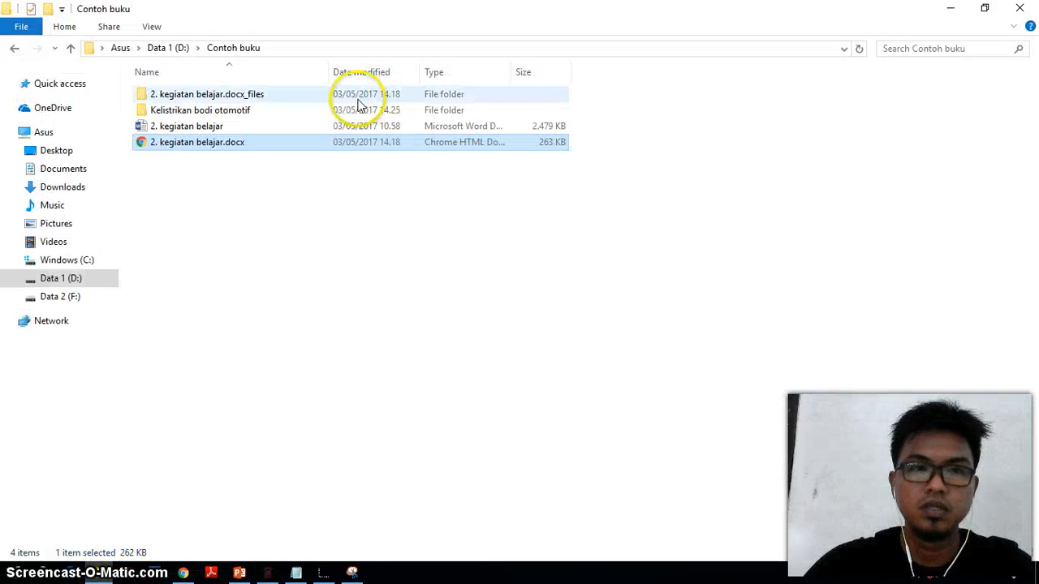
left_click(14, 49)
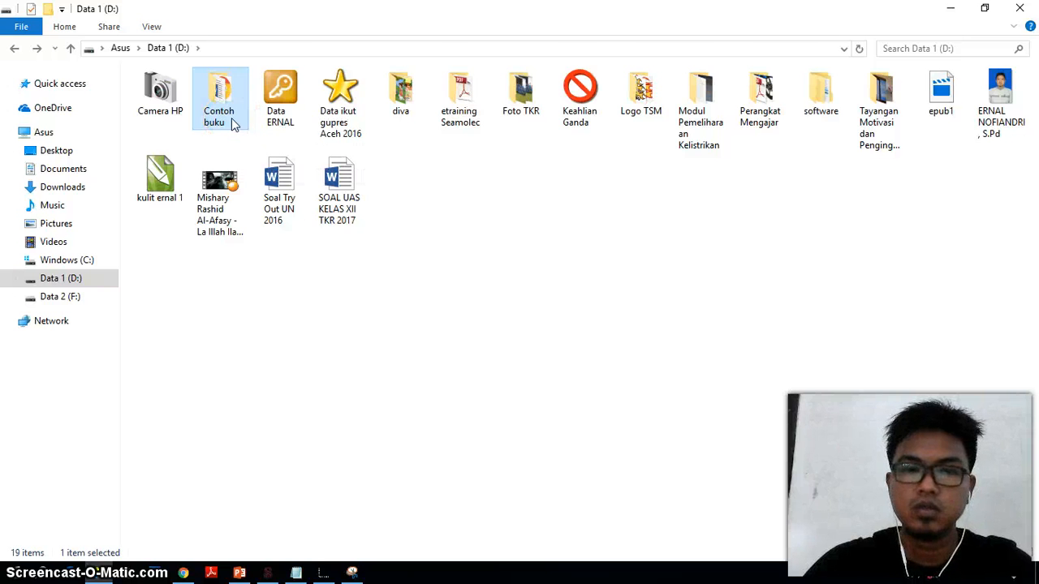
double_click(233, 122)
Switch to PowerPoint and export only the current slide as the JPEG image "Kelistrikan bodi otomotif" in the Contoh buku folder on drive D.
left_click(239, 572)
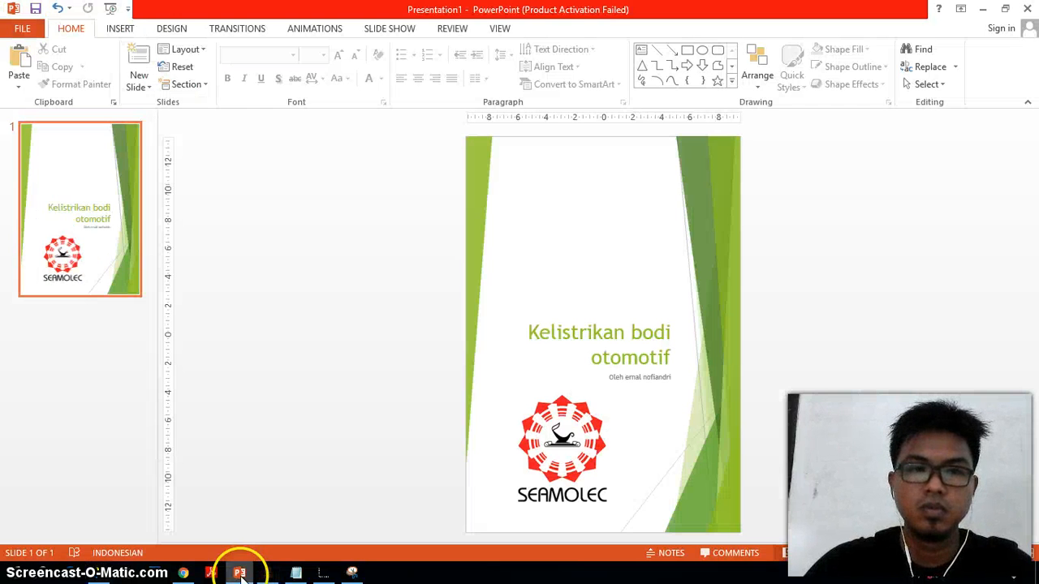
left_click(22, 31)
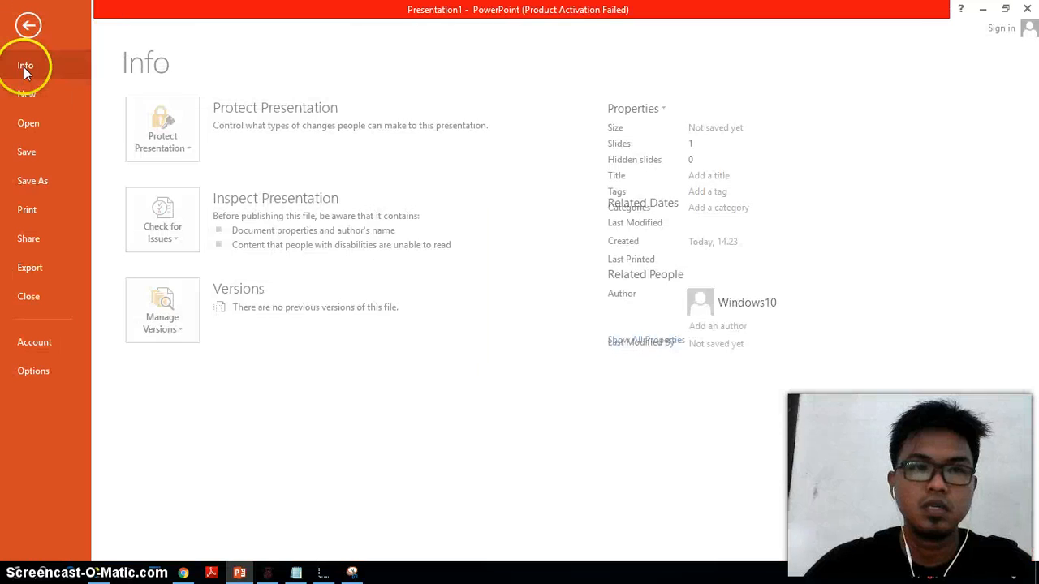
left_click(43, 184)
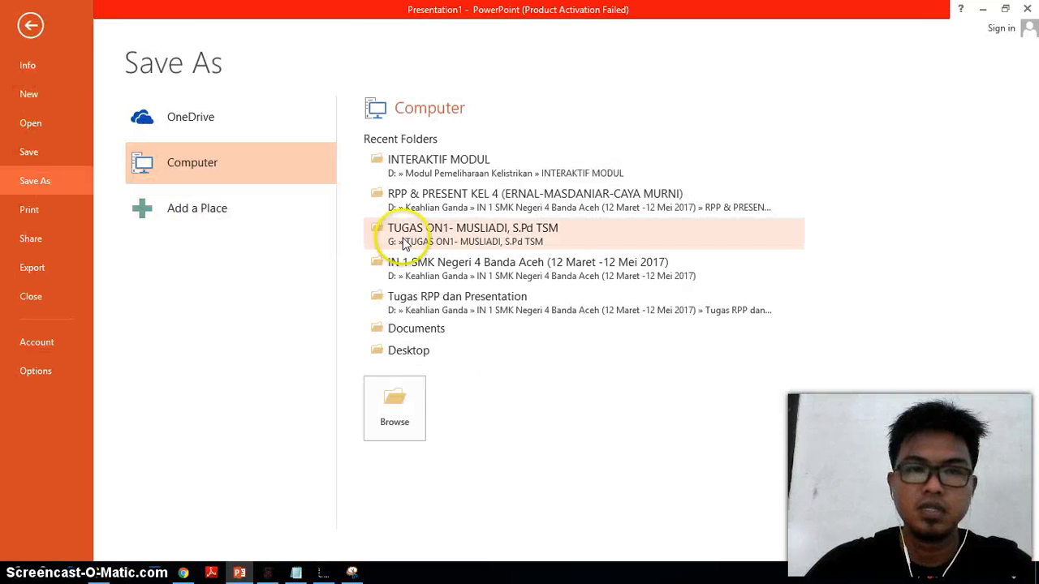
left_click(395, 399)
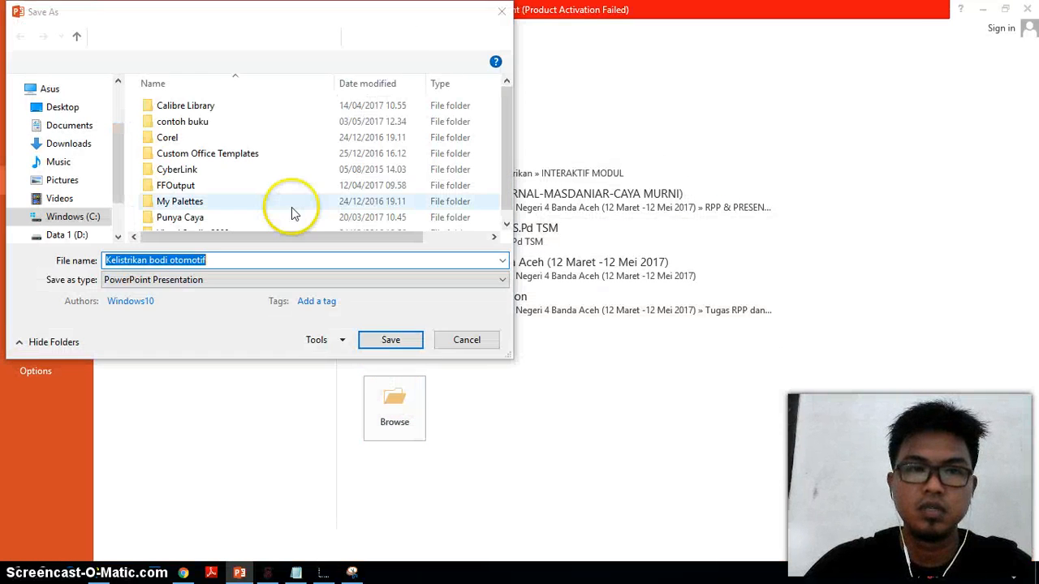
left_click(85, 235)
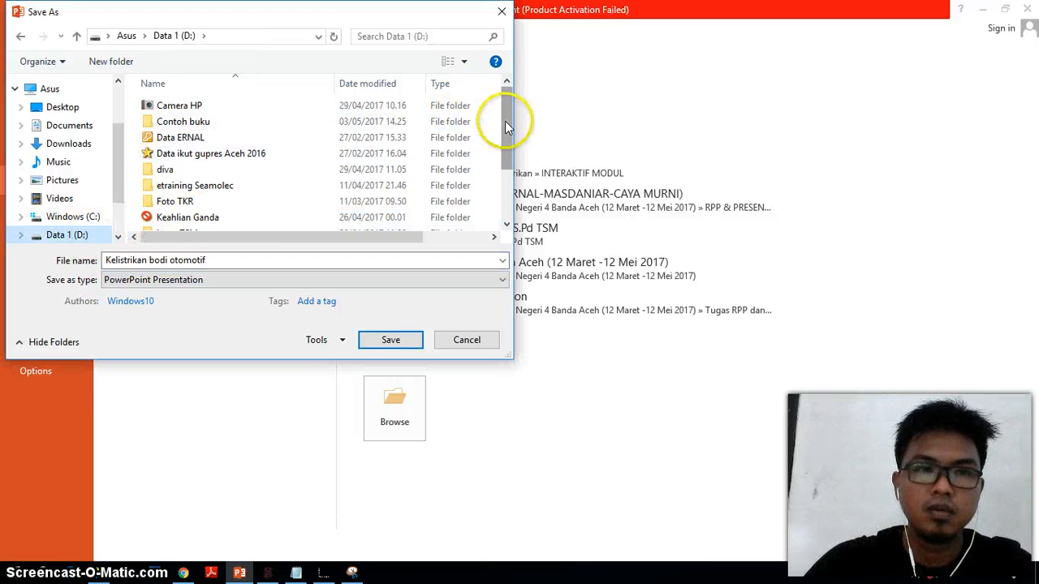
double_click(227, 122)
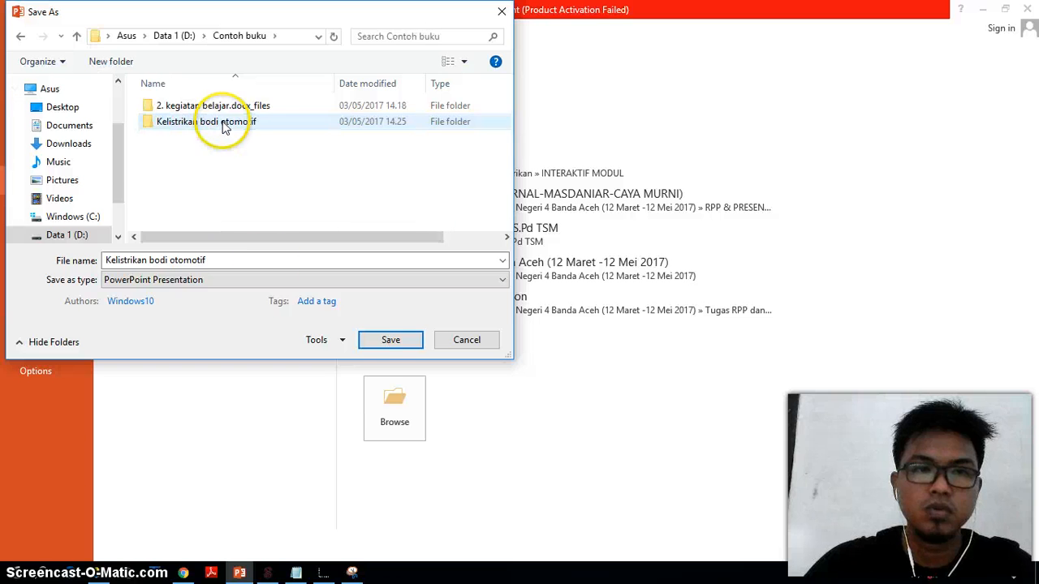
left_click(228, 281)
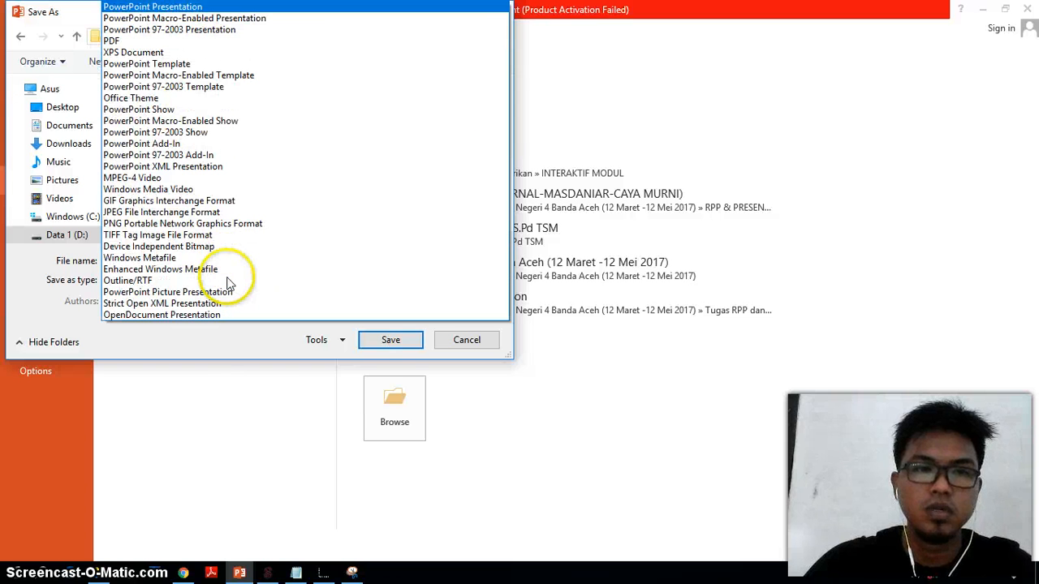
left_click(187, 214)
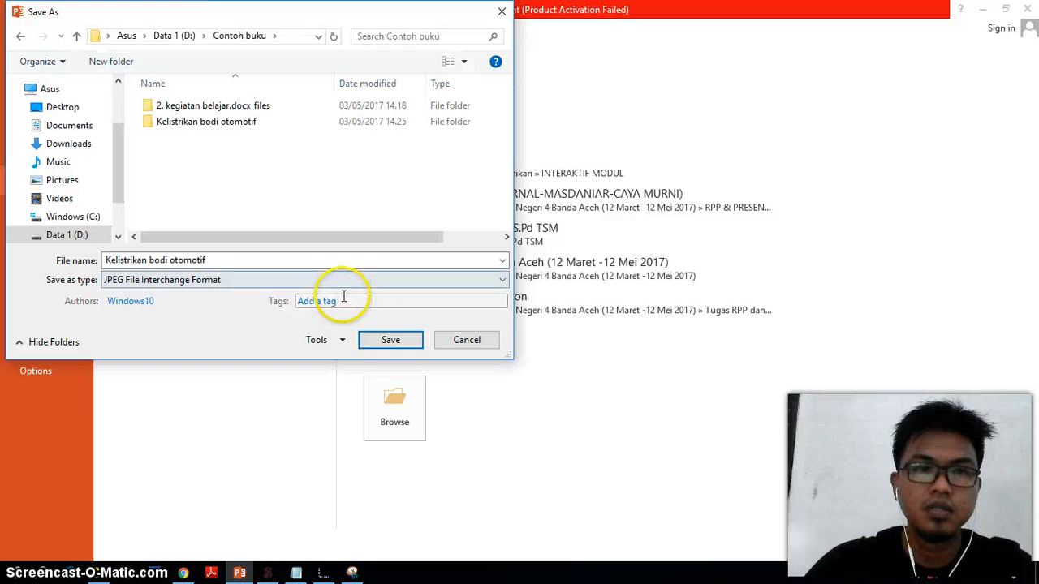
left_click(390, 341)
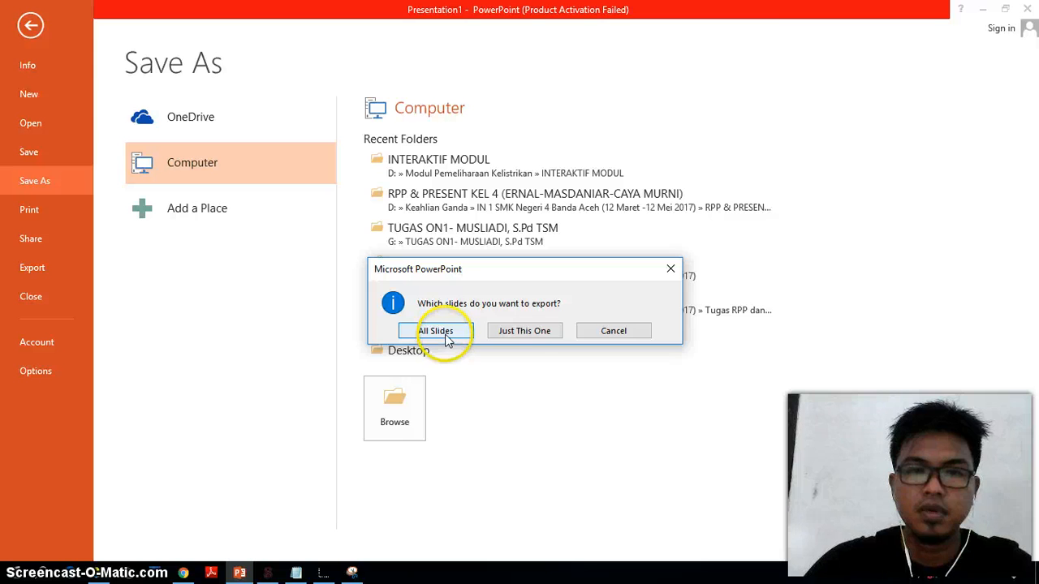
left_click(526, 331)
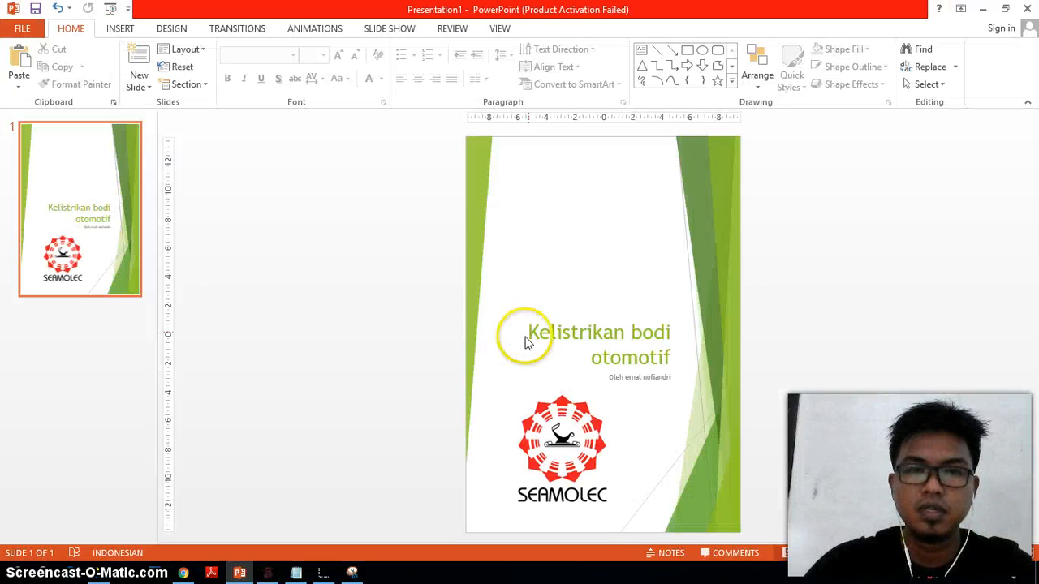
Close the presentation without saving its changes and switch back to Sigil.
left_click(1027, 10)
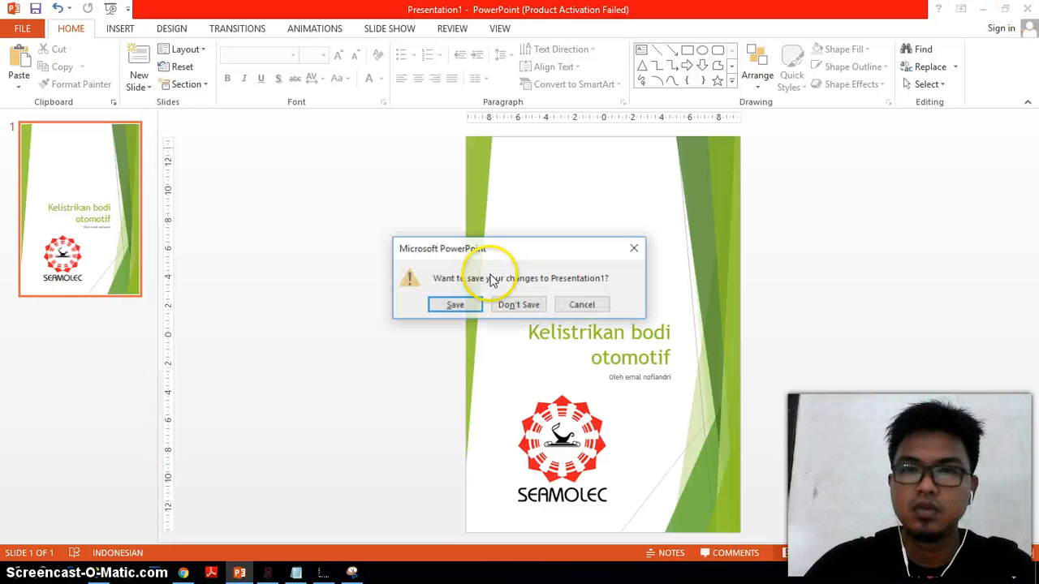
left_click(508, 313)
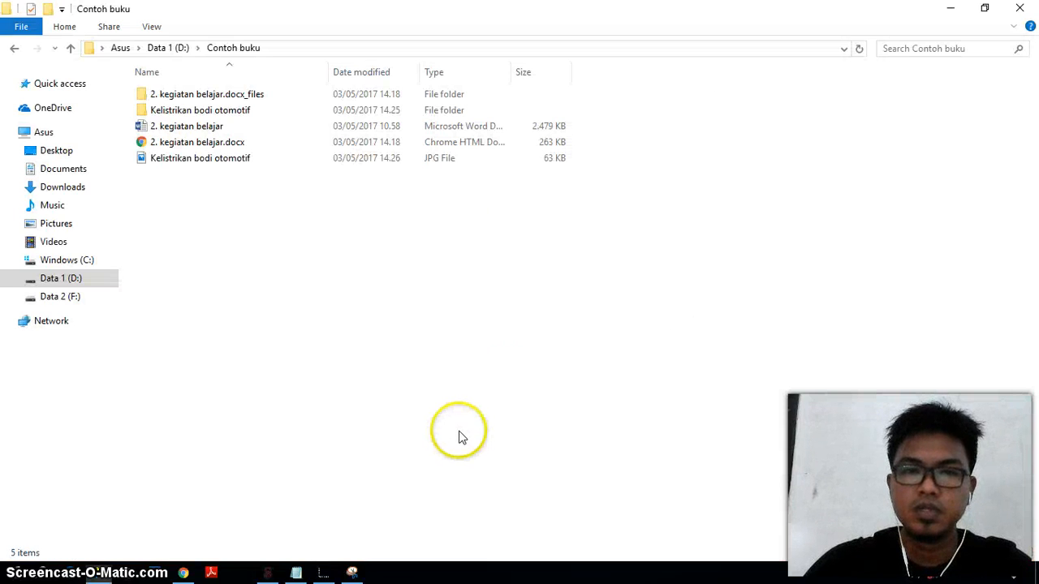
left_click(239, 572)
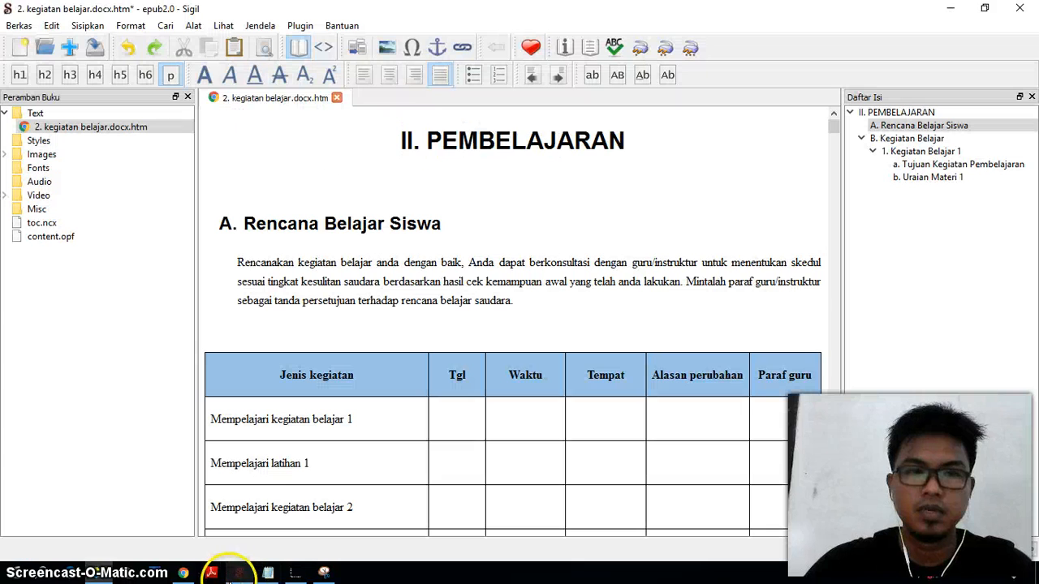
Add the JPG file "Kelistrikan bodi otomotif" from the Contoh buku folder on drive D as the book's cover.
left_click(193, 26)
left_click(209, 39)
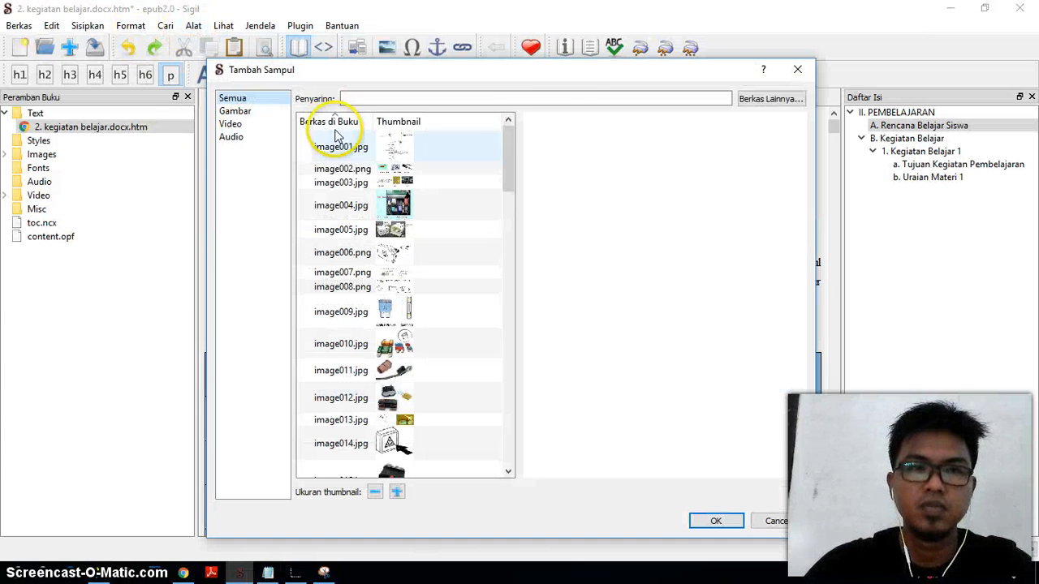
left_click(759, 99)
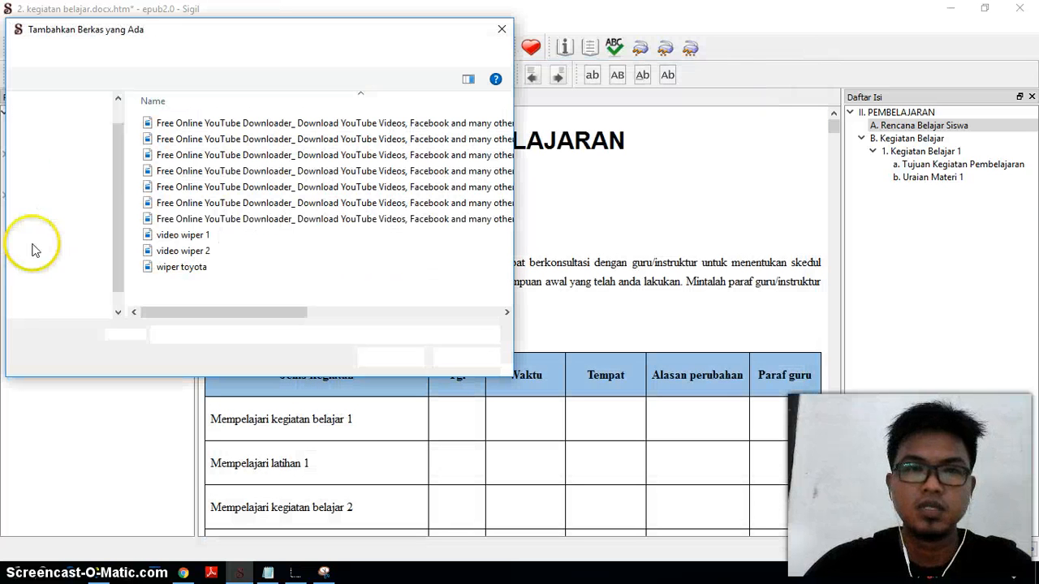
left_click(66, 278)
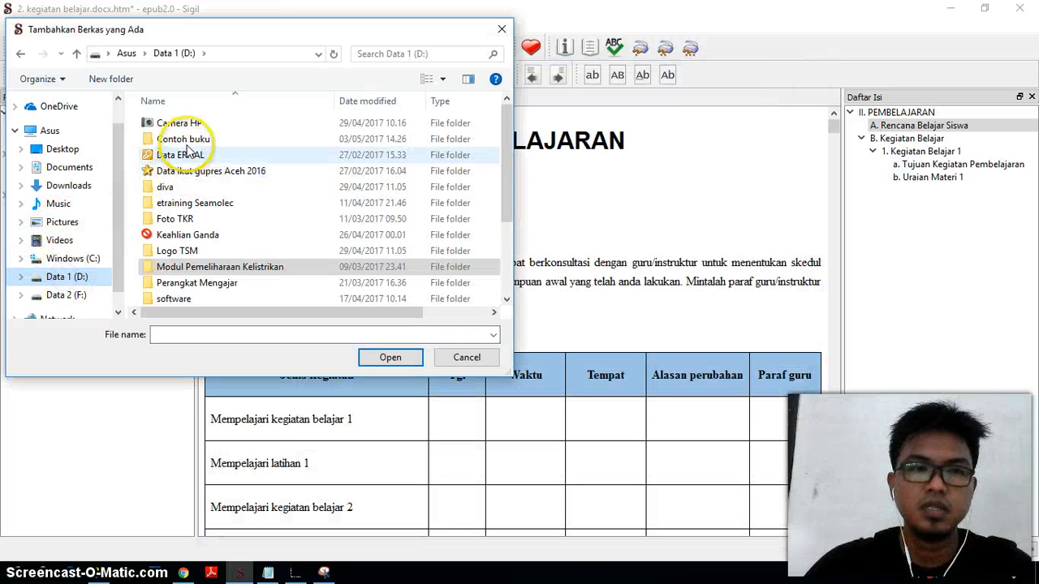
double_click(172, 139)
left_click(192, 191)
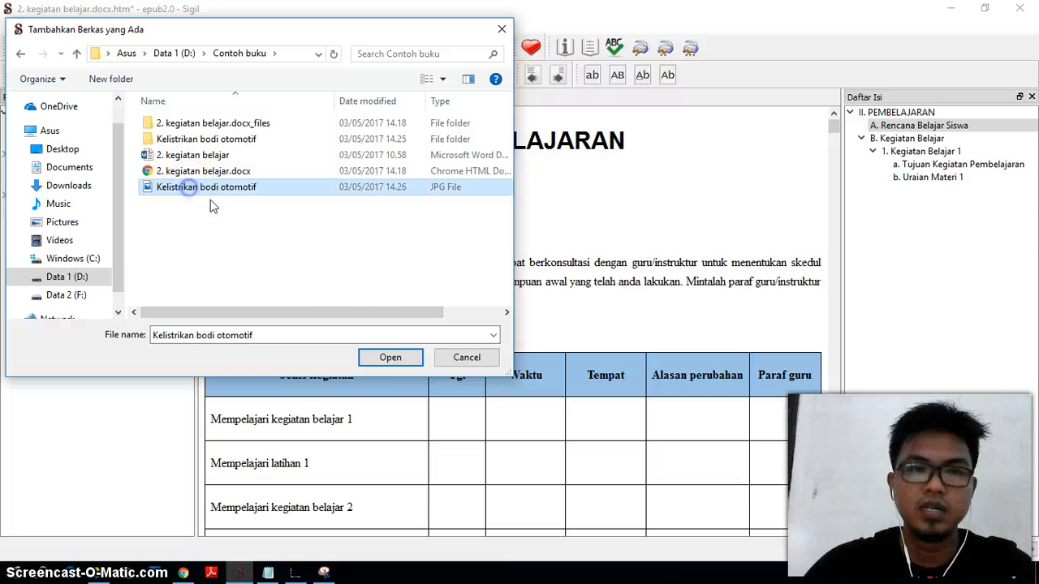
left_click(379, 357)
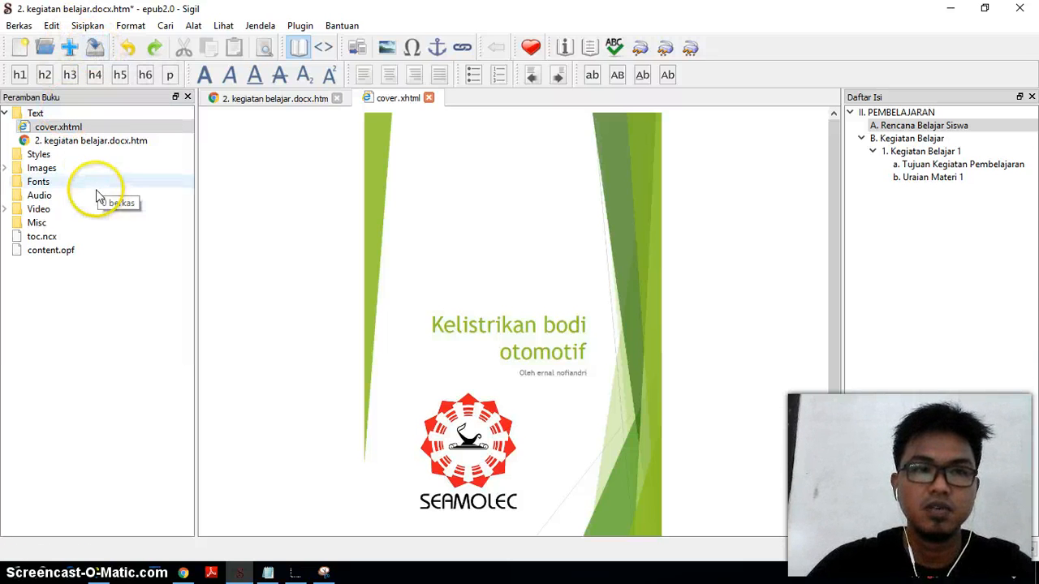
Open 2. kegiatan belajar.docx.htm and check the contents links to "1. Kegiatan Belajar 1" and "a. Tujuan Kegiatan Pembelajaran".
left_click(94, 145)
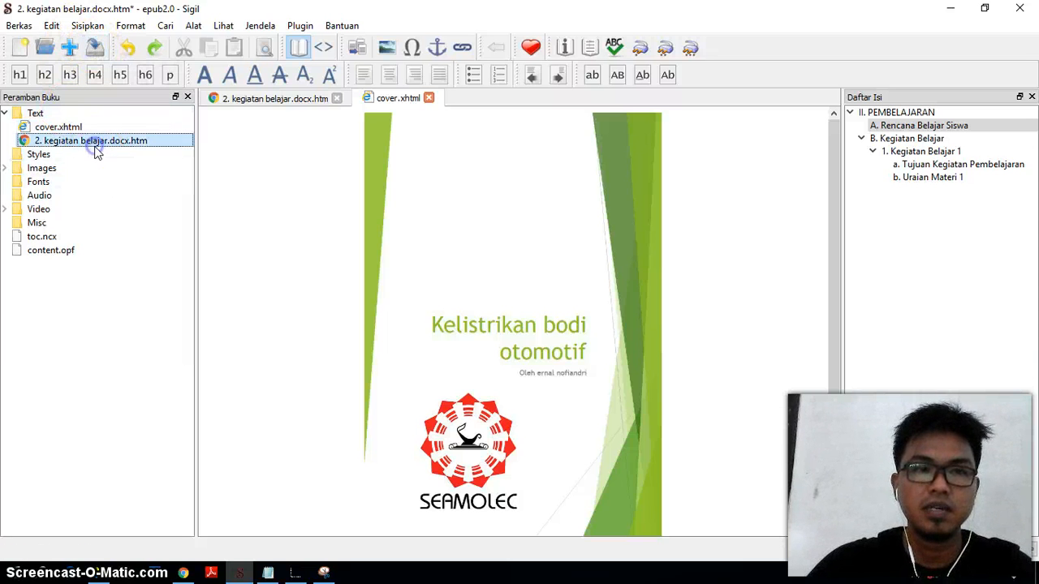
left_click(900, 151)
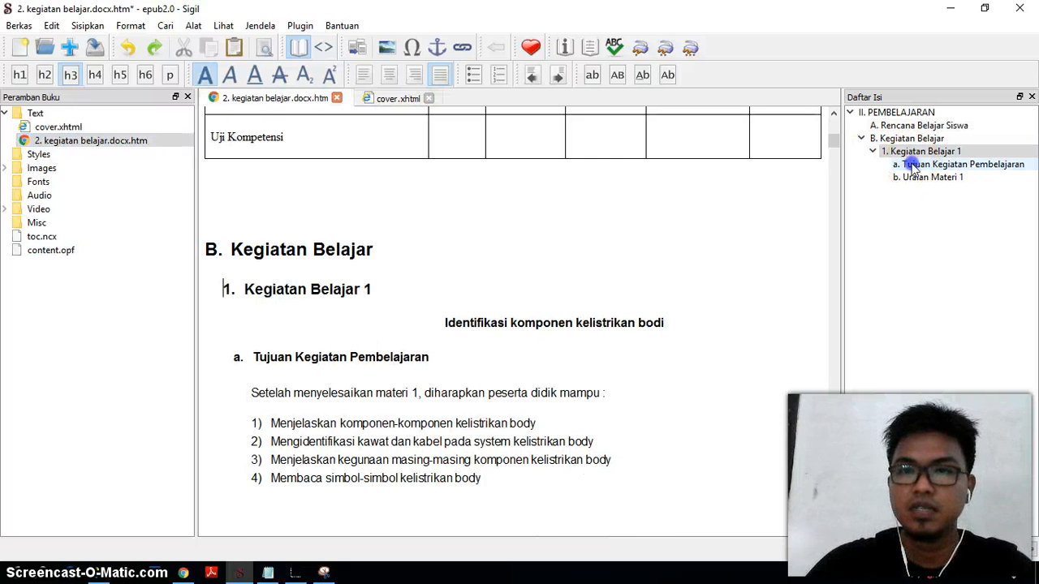
left_click(913, 166)
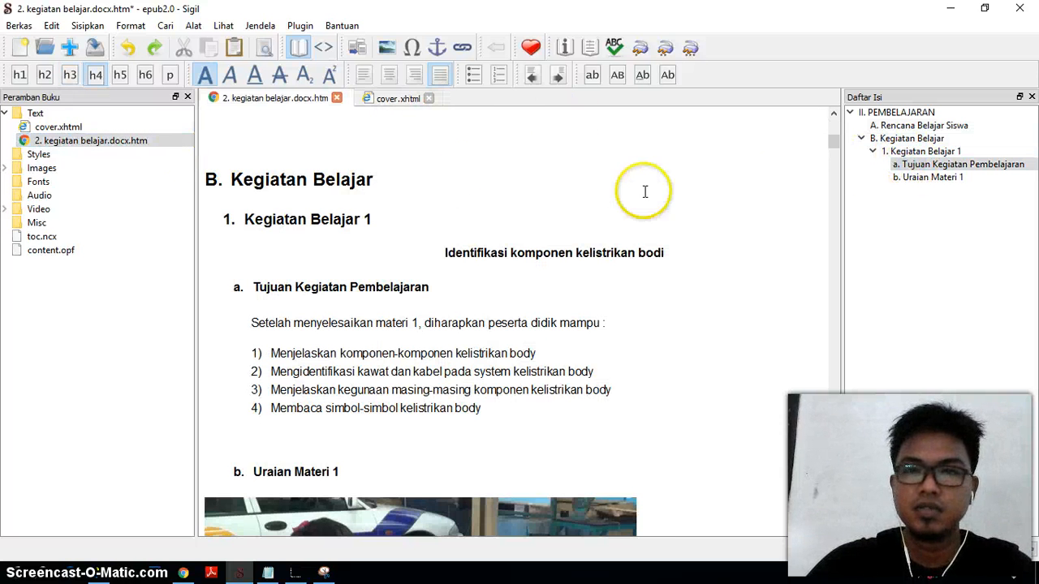
Save the book as the EPUB file "kelistrikan otomotif" in the Contoh buku folder on drive D.
left_click(96, 48)
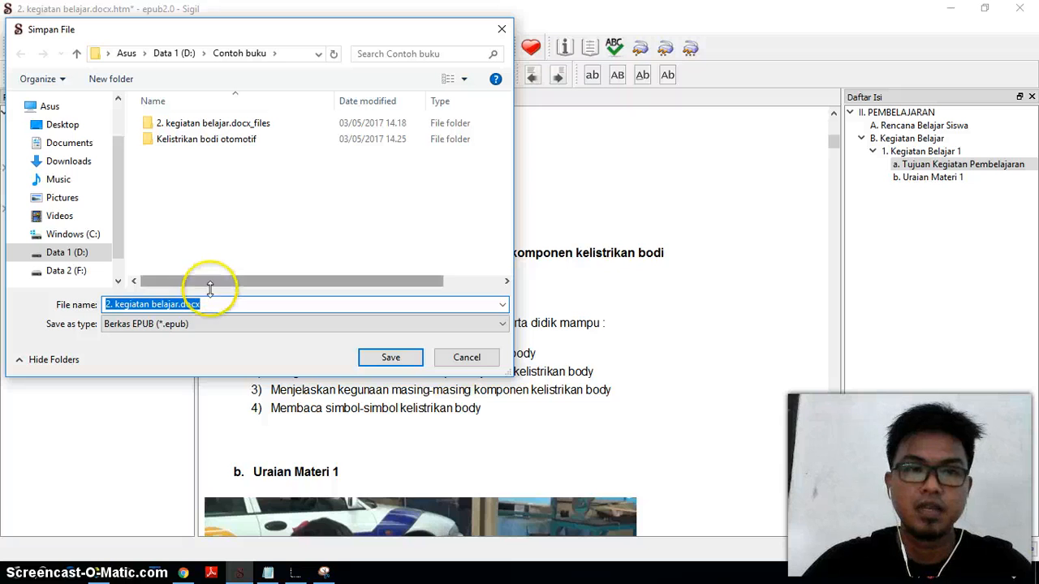
type("kelis")
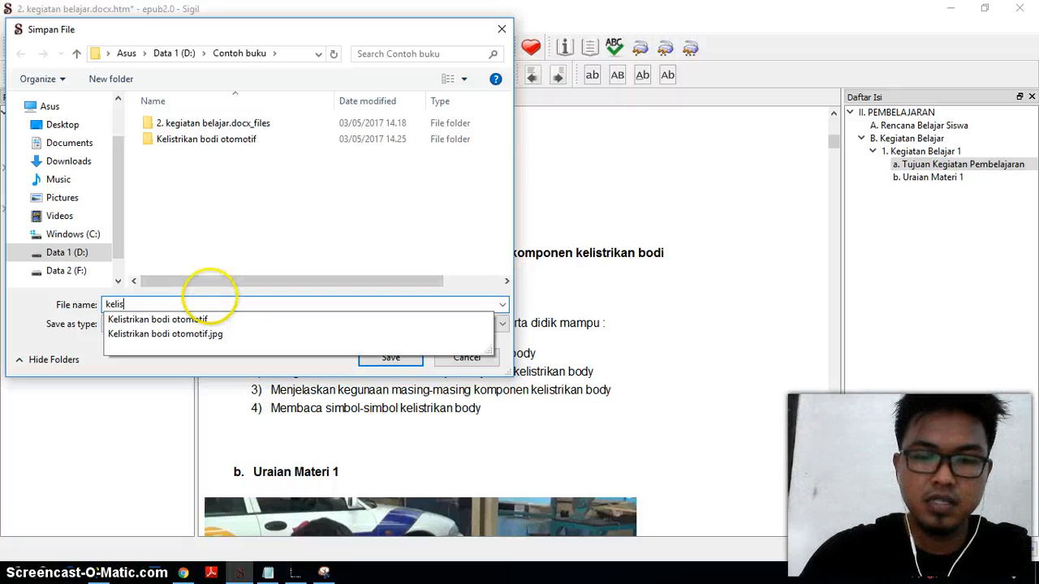
type("trikan otomotif")
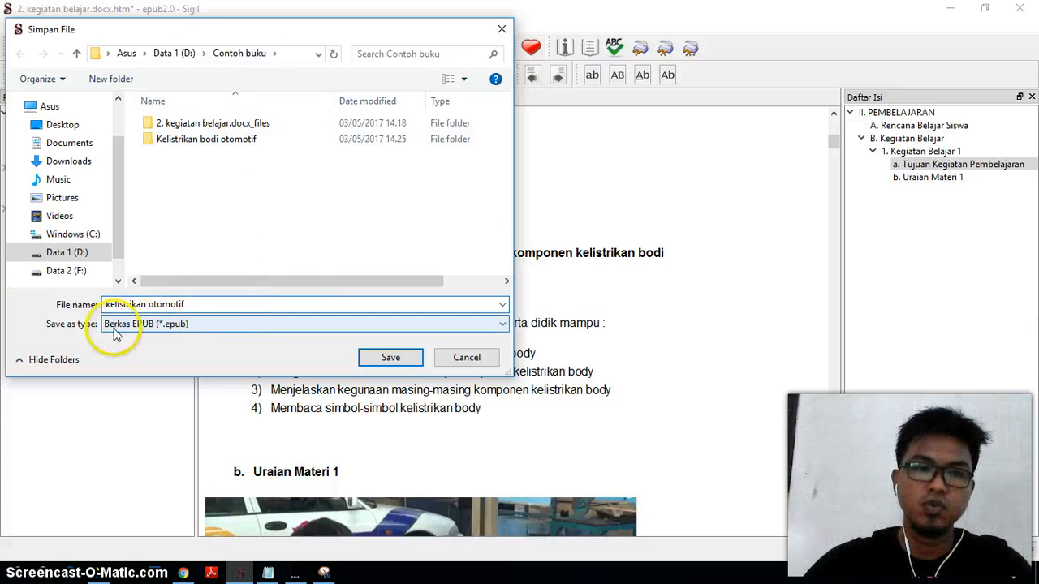
left_click(392, 358)
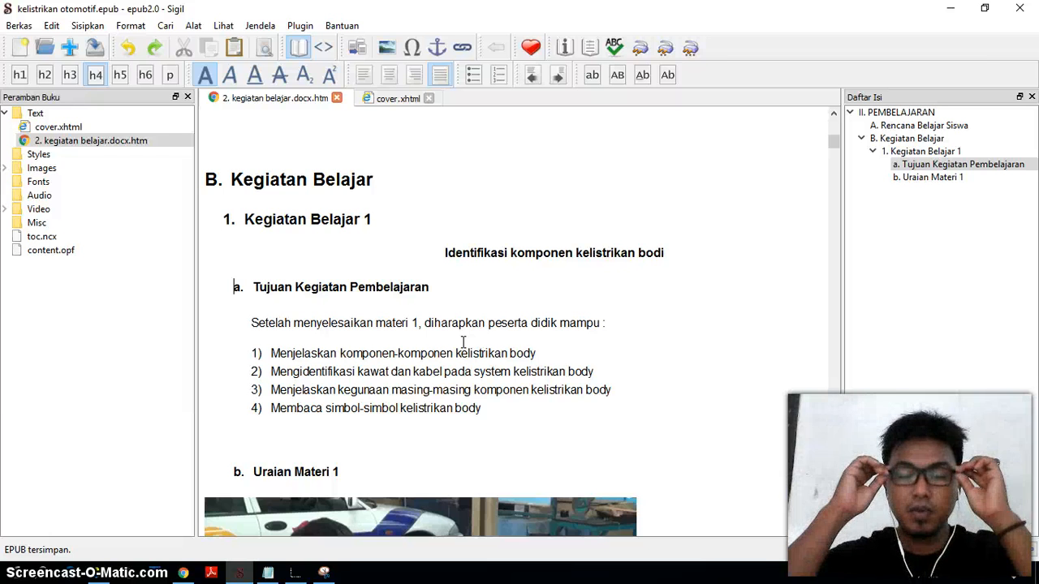
left_click(492, 325)
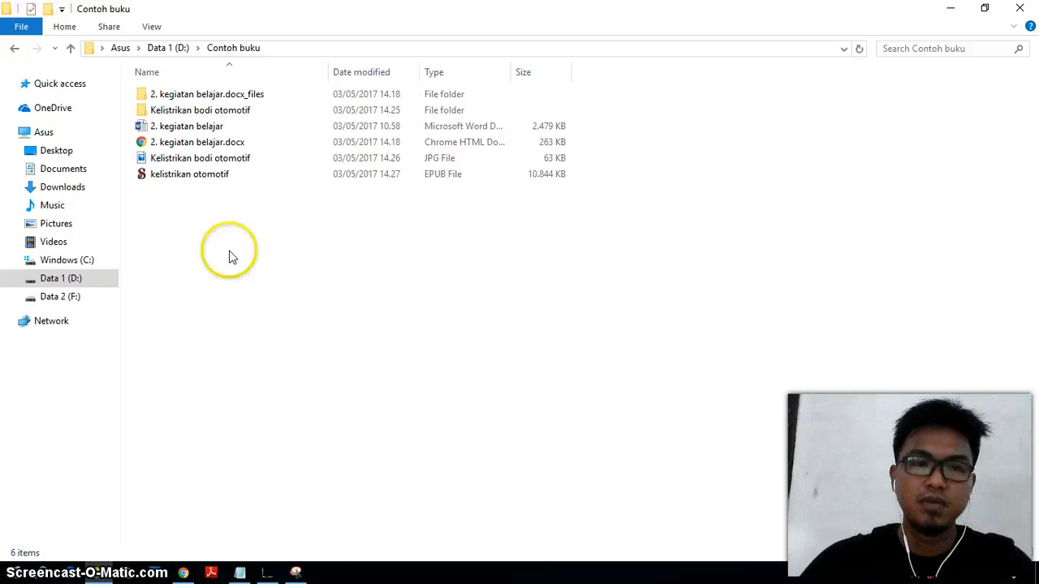
Switch to Chrome, view the Readium page in the web store, and launch the installed Readium app.
left_click(185, 573)
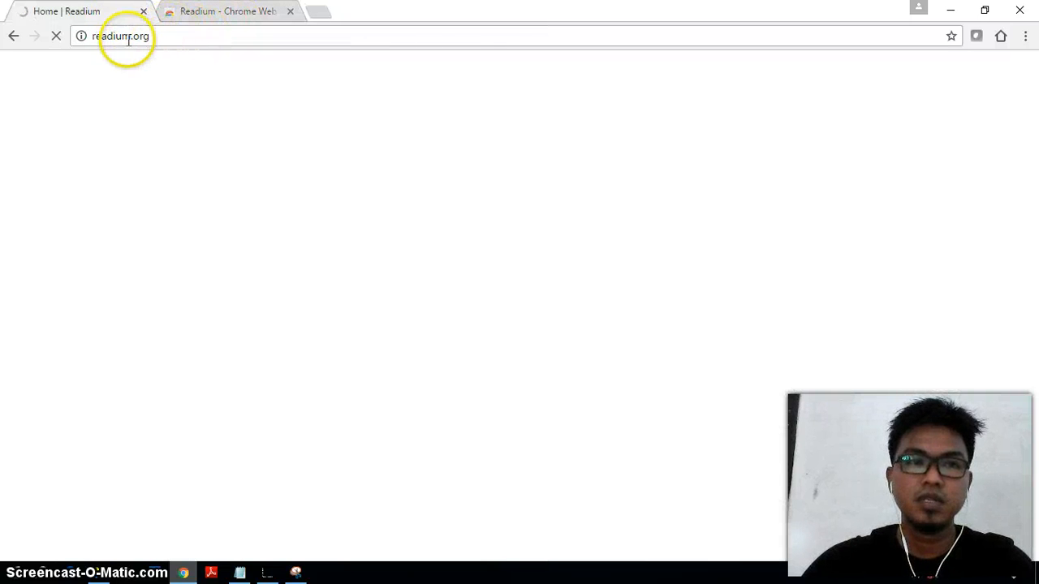
left_click(216, 13)
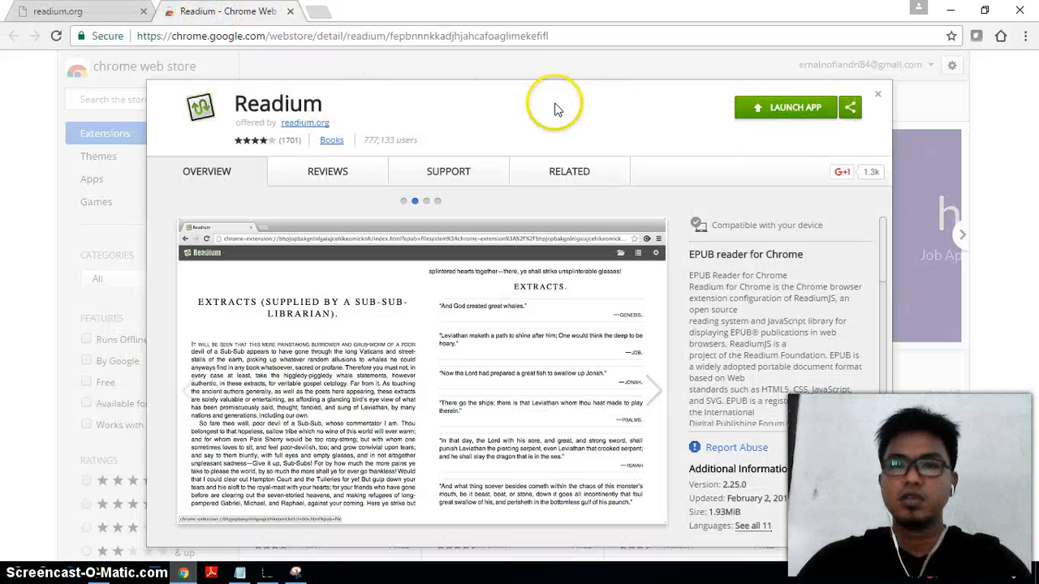
left_click(321, 16)
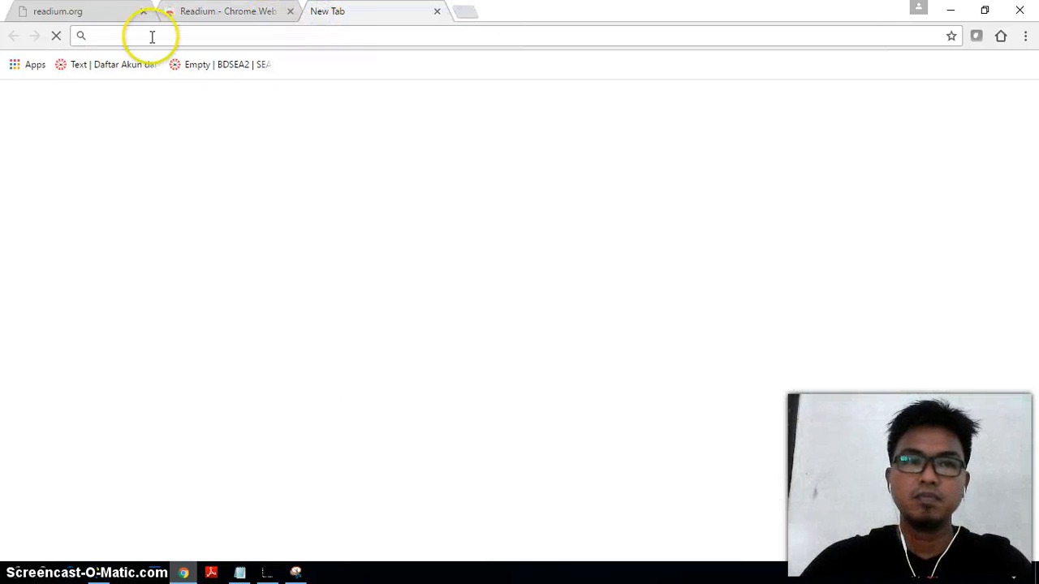
left_click(20, 65)
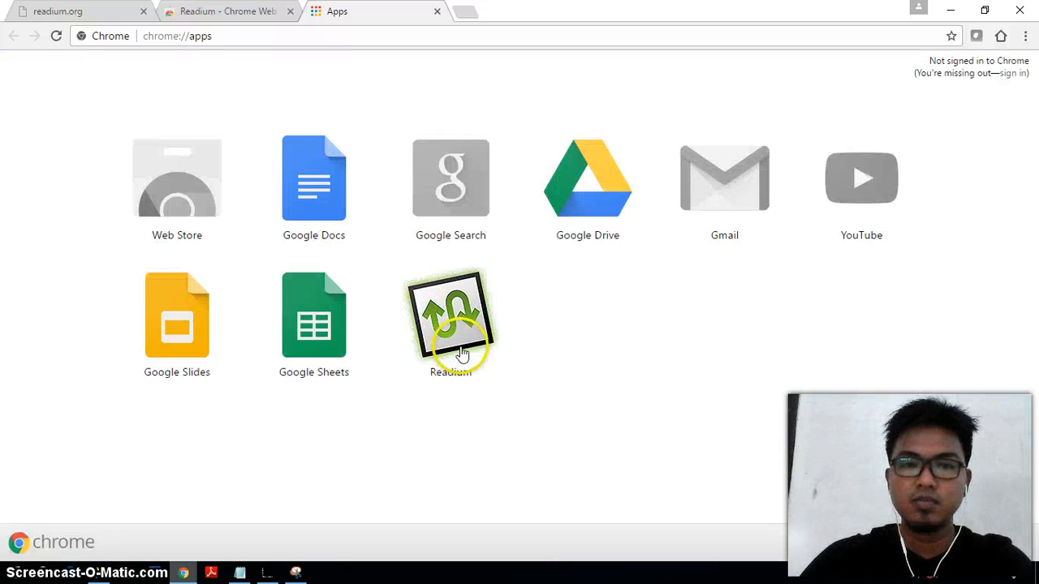
left_click(459, 345)
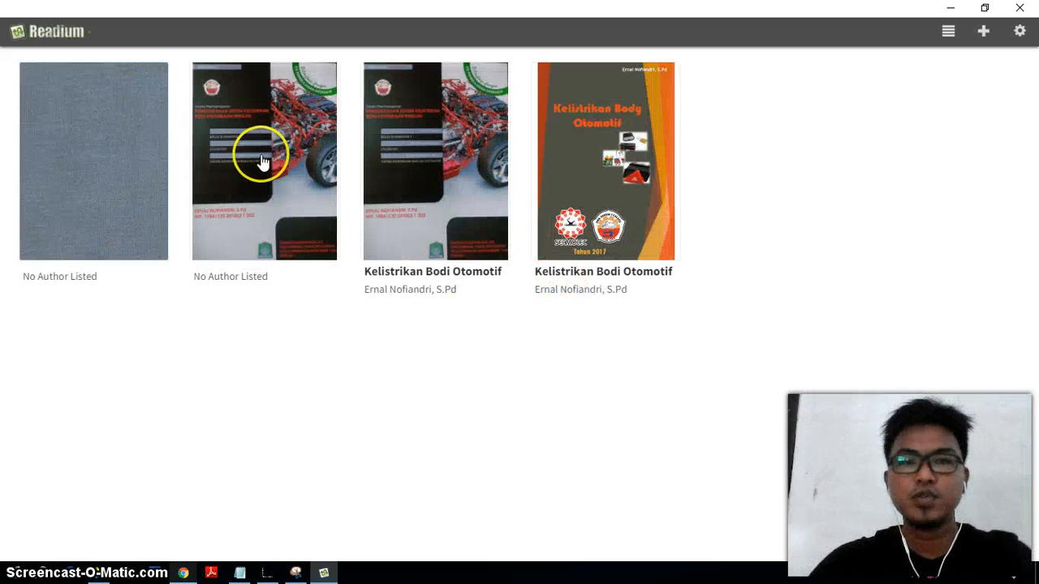
Add the EPUB file "kelistrikan otomotif" from the Contoh buku folder on drive D to the Readium library.
left_click(984, 34)
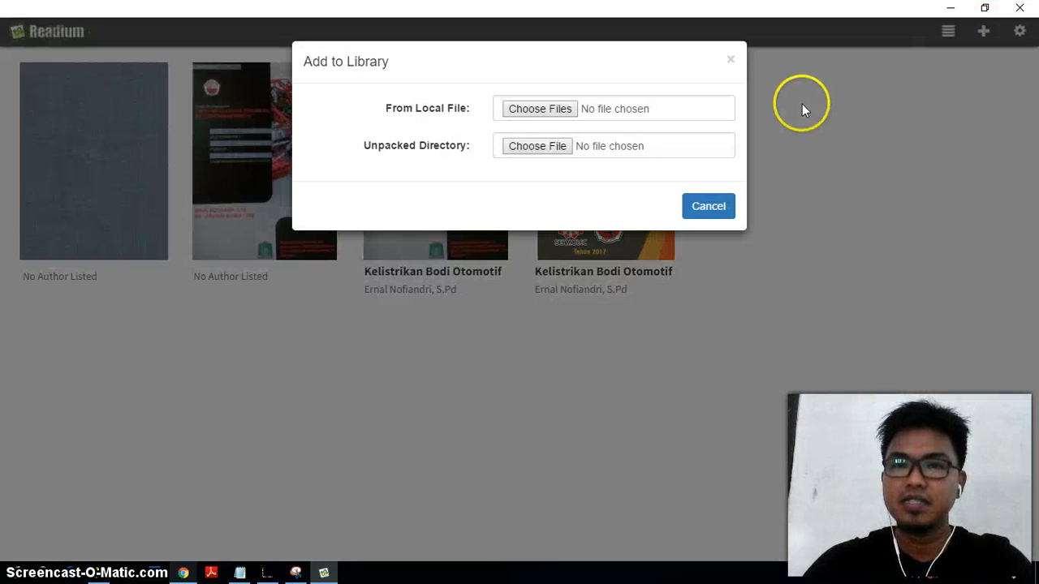
left_click(536, 111)
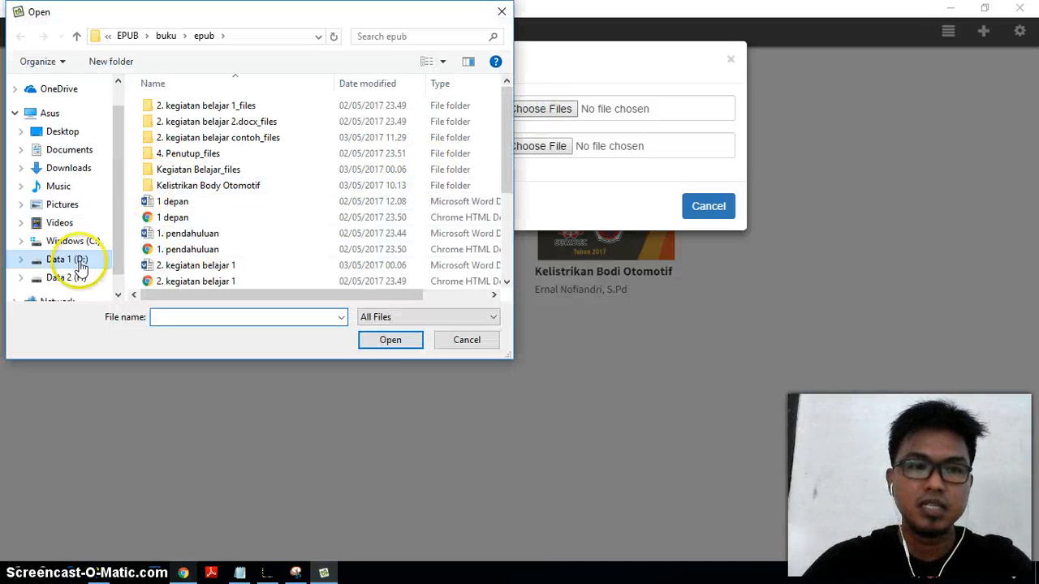
left_click(81, 260)
double_click(167, 120)
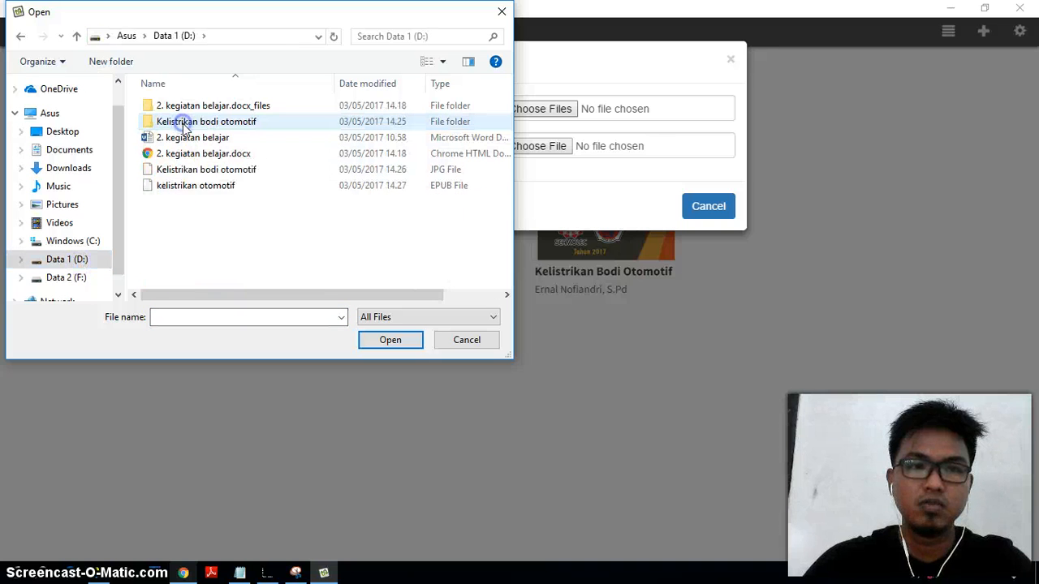
left_click(192, 187)
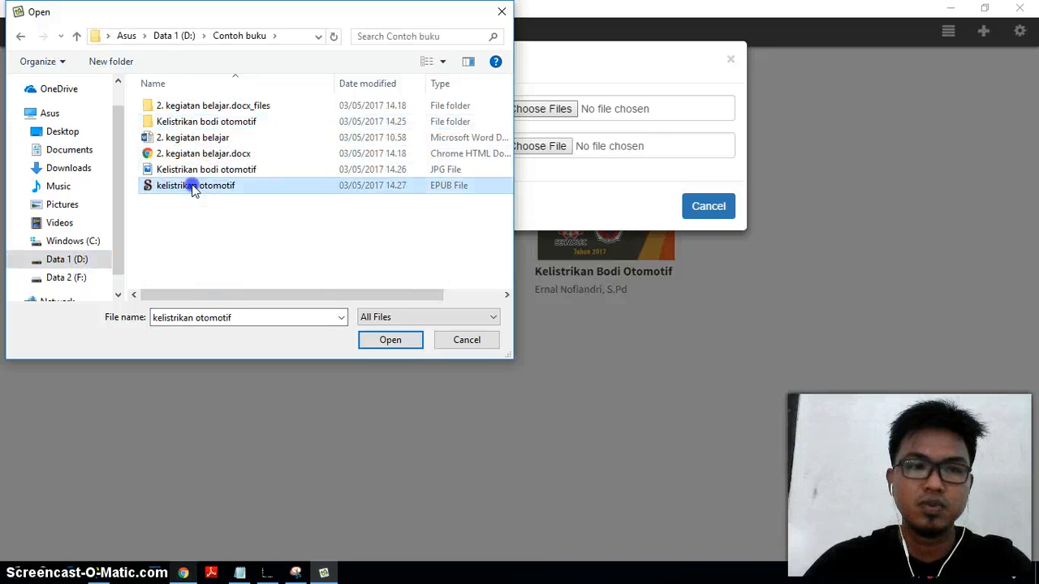
left_click(378, 340)
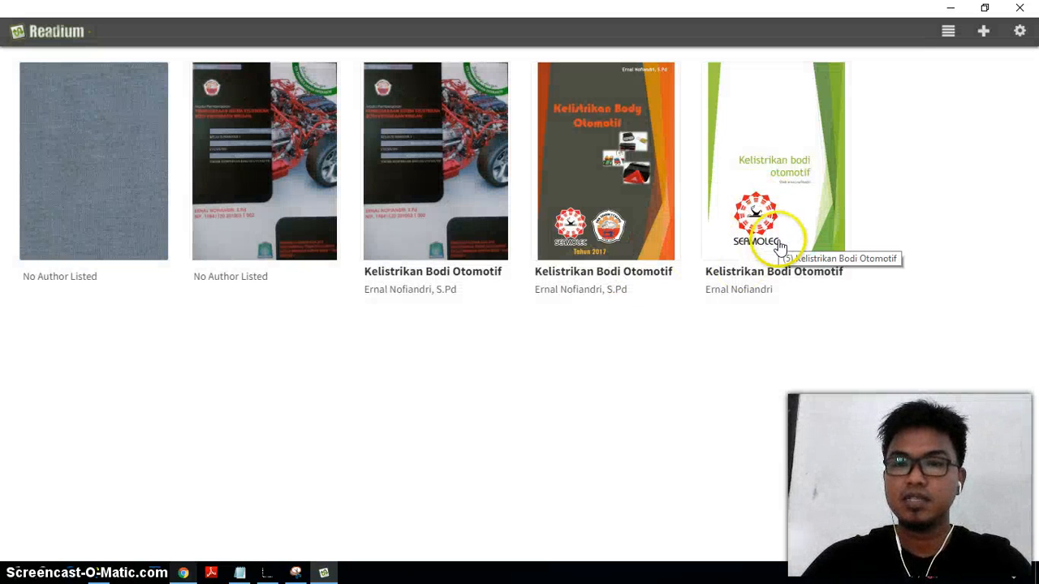
Open the newly added book with the green cover, show its table of contents and go to "1. Kegiatan Belajar 1".
left_click(779, 238)
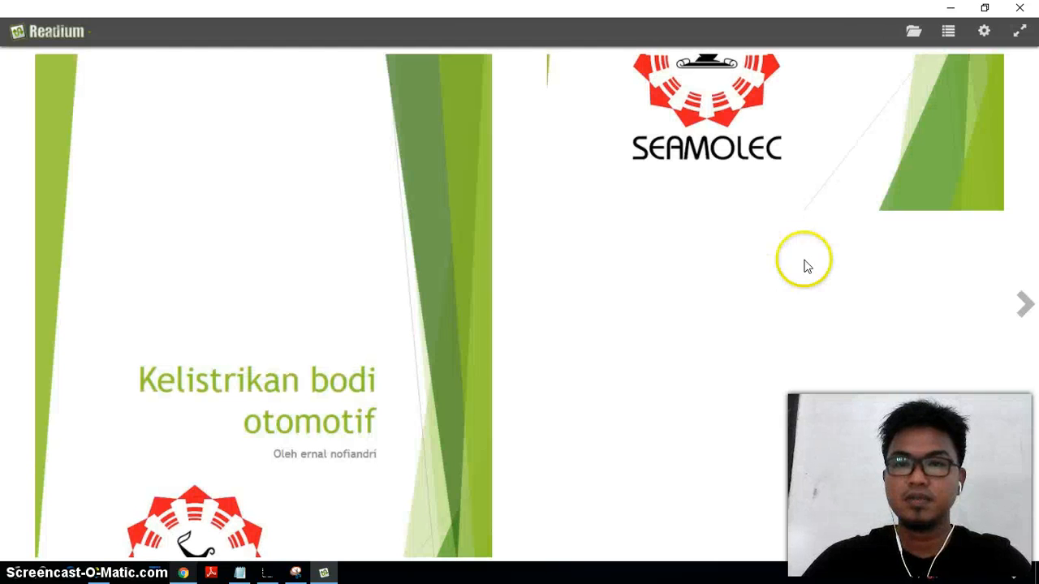
left_click(947, 31)
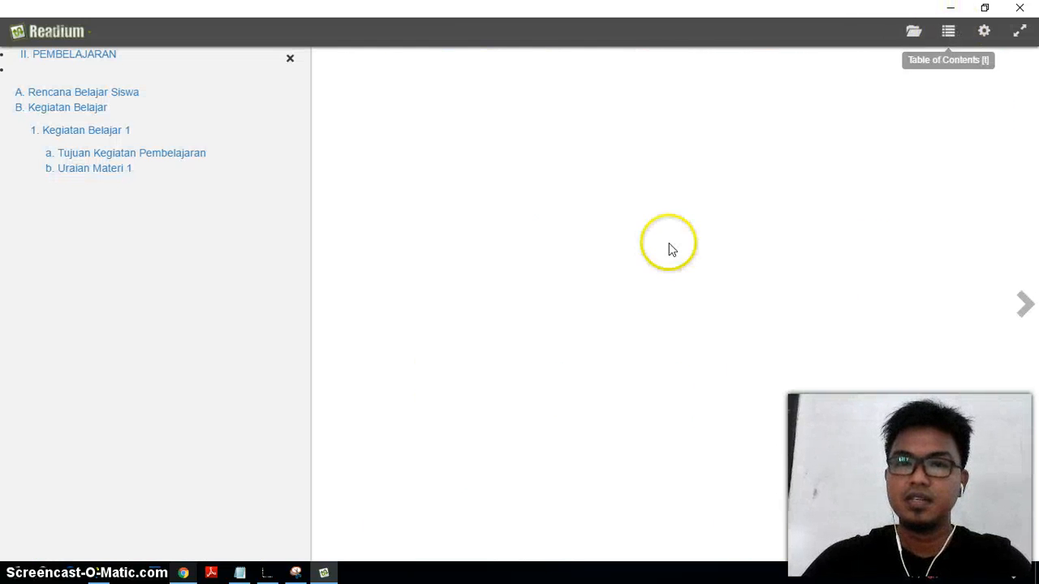
left_click(86, 132)
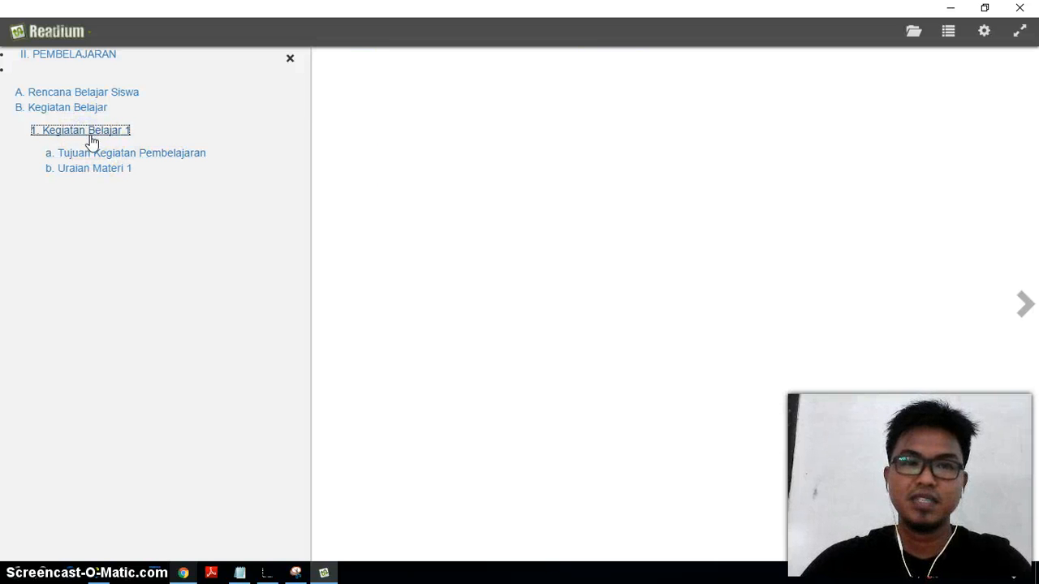
left_click(93, 151)
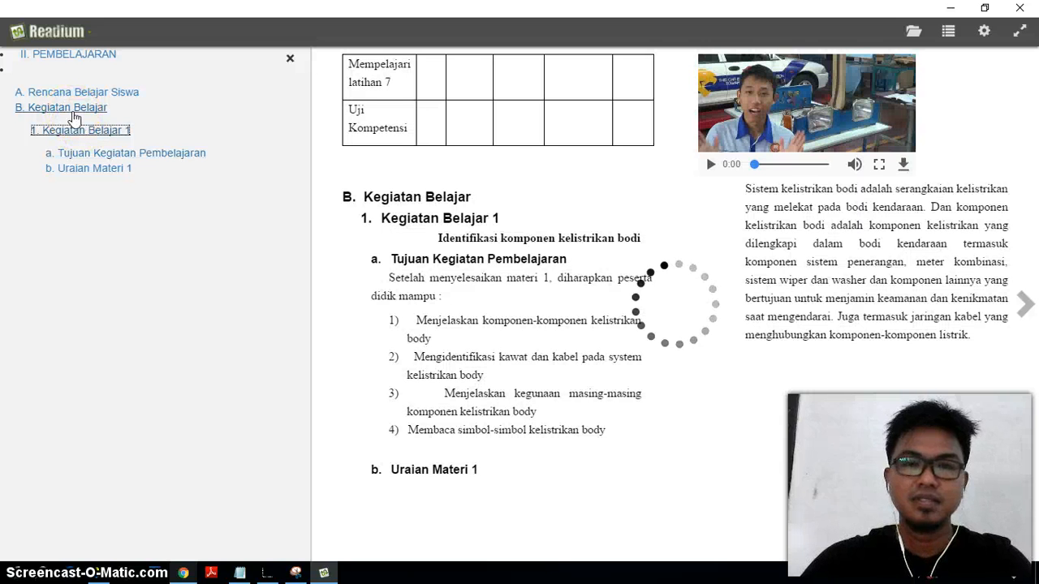
Play and pause the embedded video, then check the contents links to "A. Rencana Belajar Siswa" and "a. Tujuan Kegiatan Pembelajaran".
left_click(710, 164)
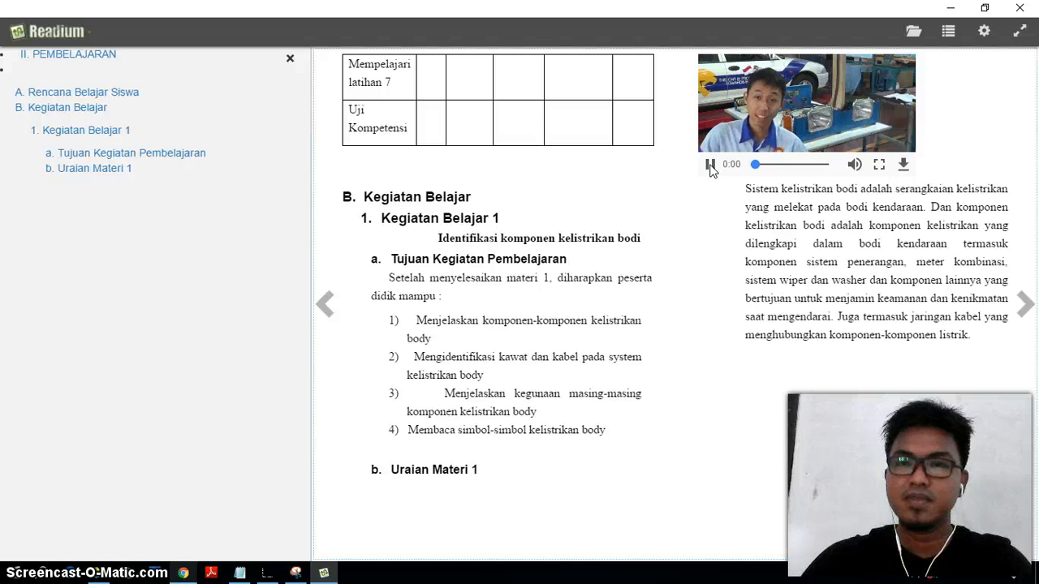
left_click(710, 165)
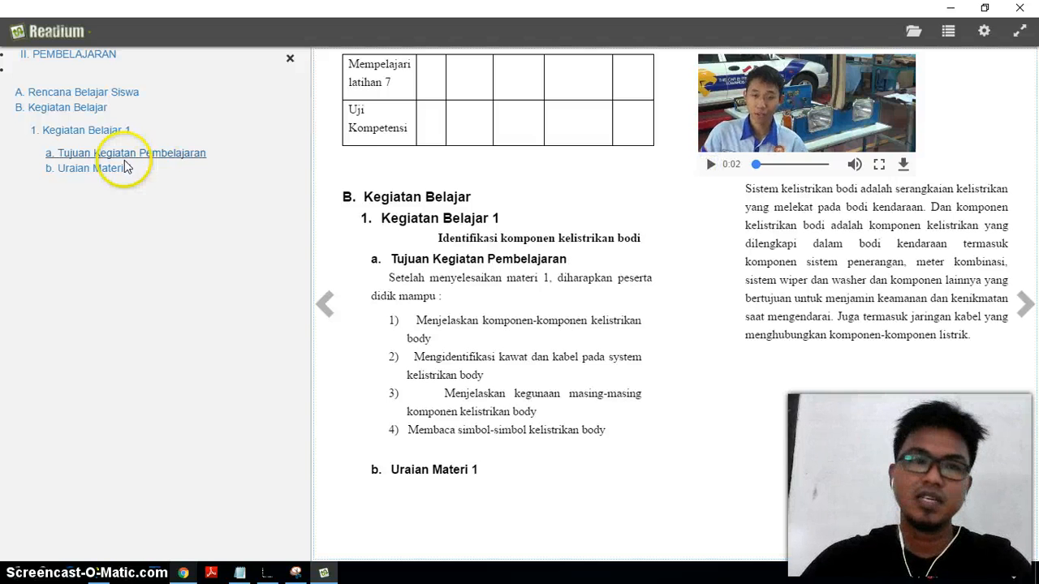
left_click(84, 93)
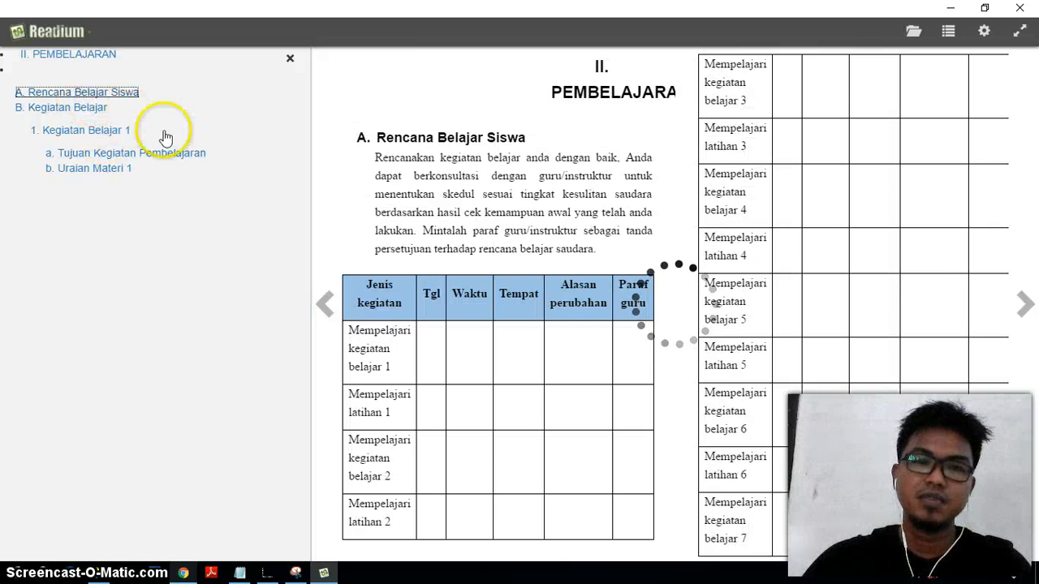
left_click(112, 155)
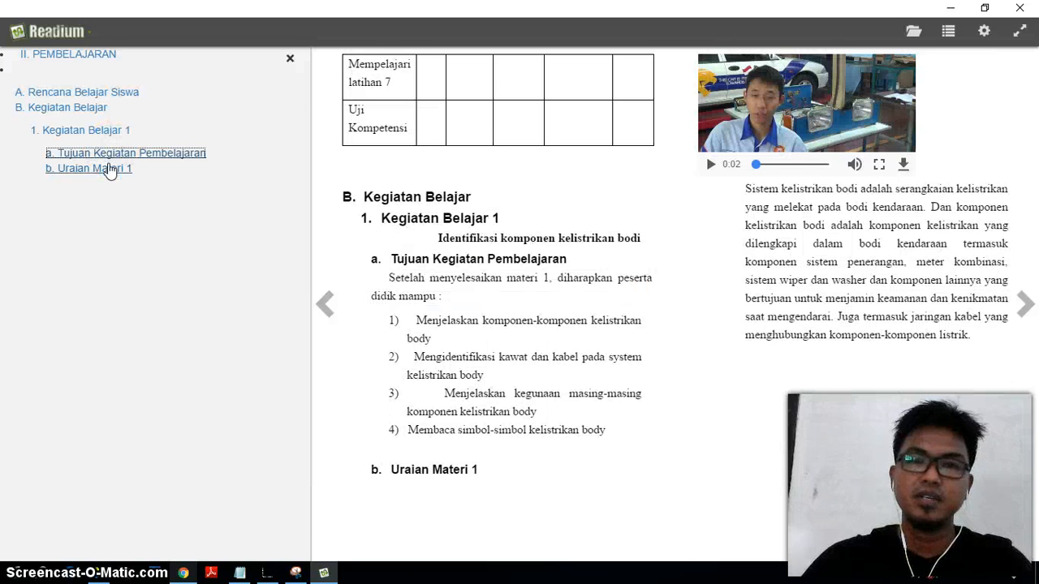